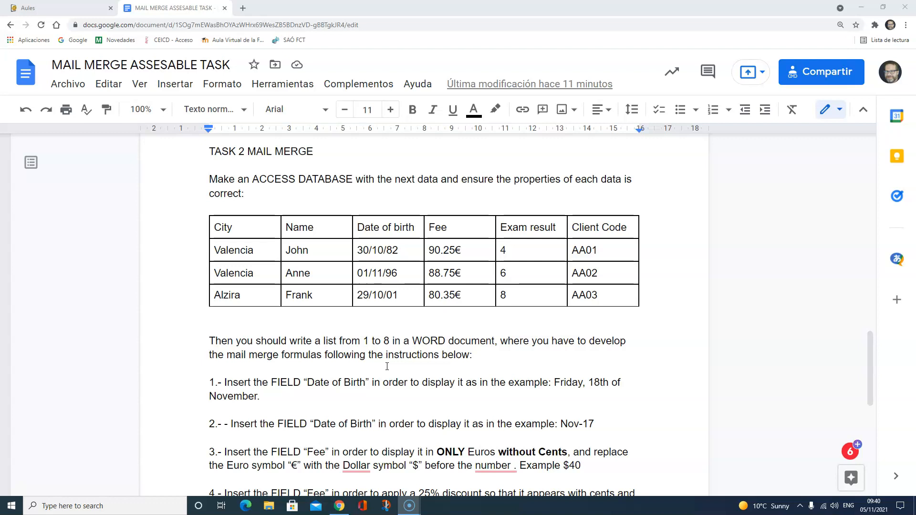
# Step: Switch to Access and create a blank database named Task 2
pyautogui.click(401, 366)
pyautogui.click(12, 506)
pyautogui.click(67, 290)
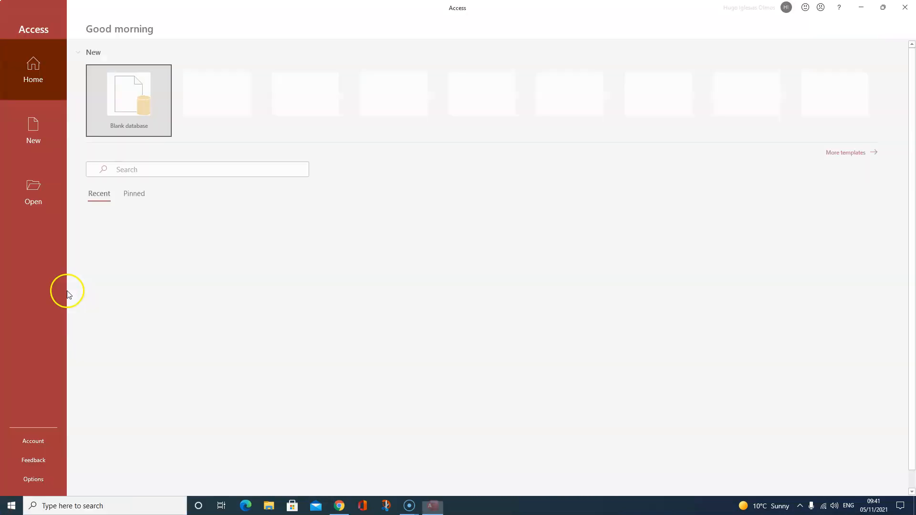
pyautogui.click(137, 112)
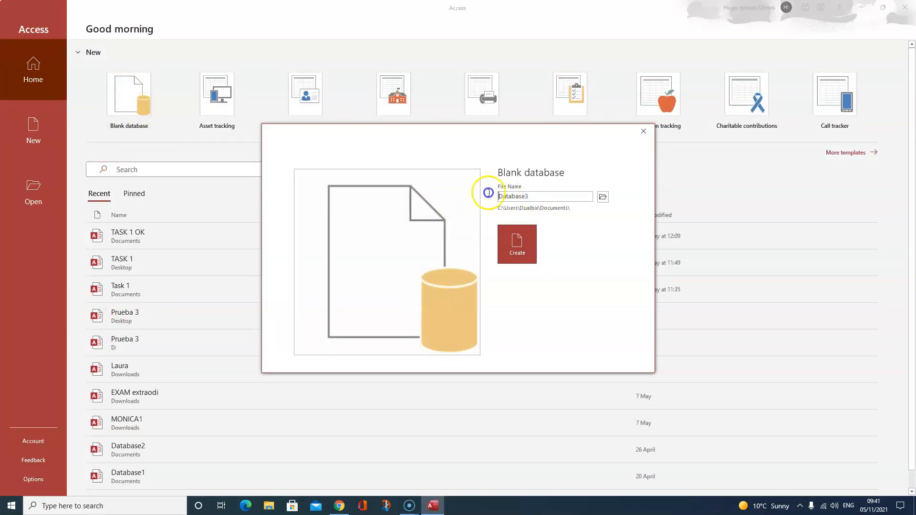
pyautogui.doubleClick(536, 195)
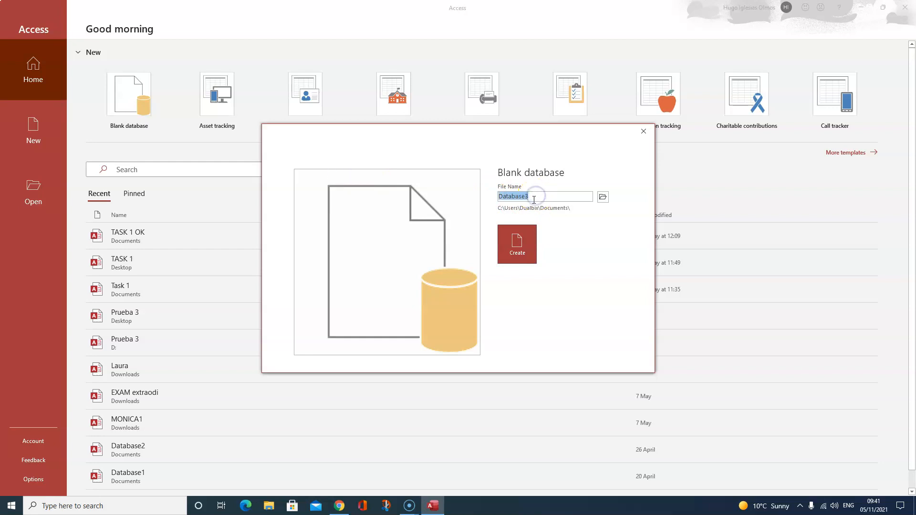
pyautogui.write('Task 2')
pyautogui.press('Return')
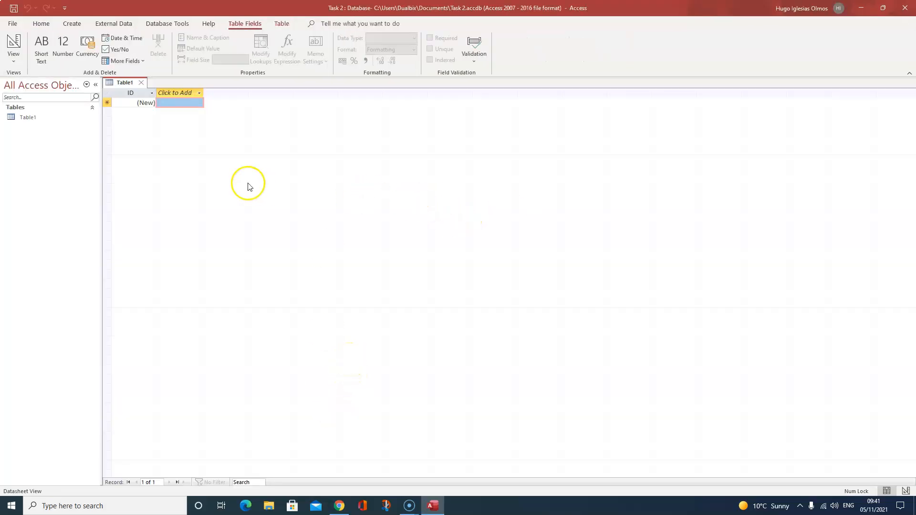
# Step: Open Table1 in Design View, saving it under the name Table1, and remove the primary key from the ID field
pyautogui.rightClick(39, 120)
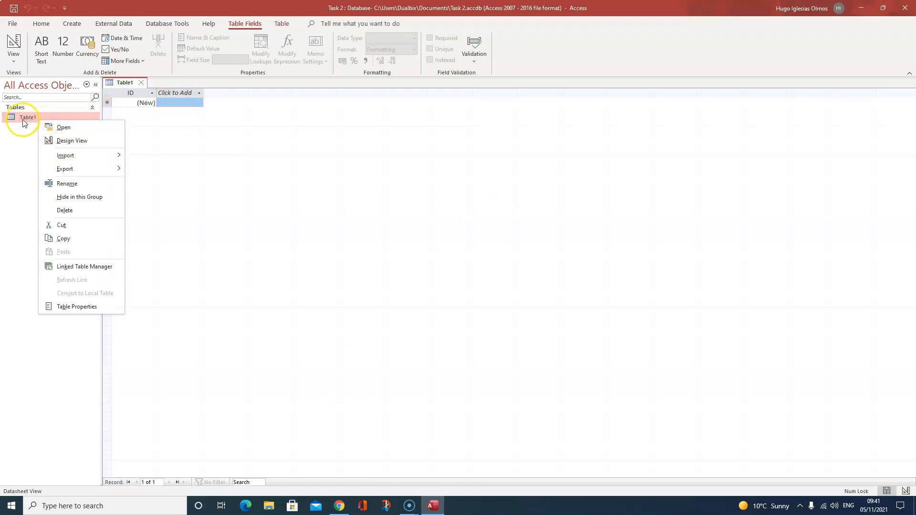
pyautogui.click(65, 140)
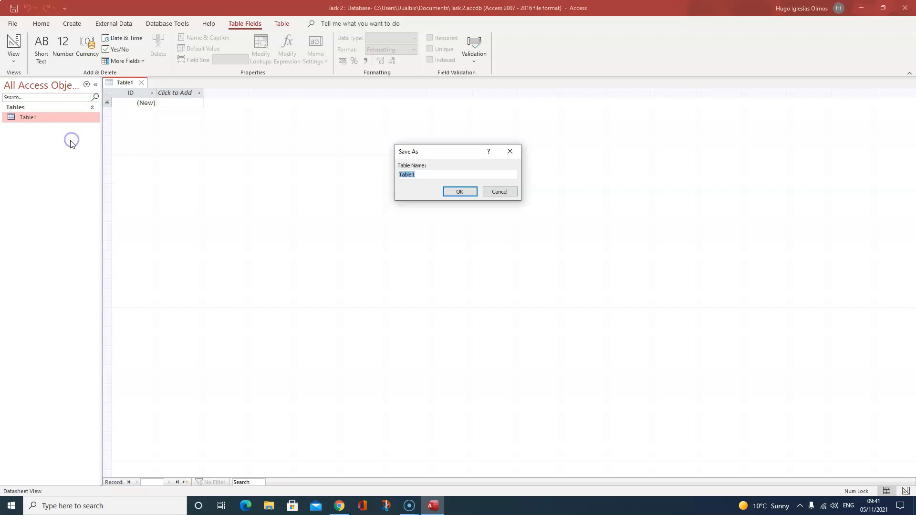
pyautogui.click(460, 191)
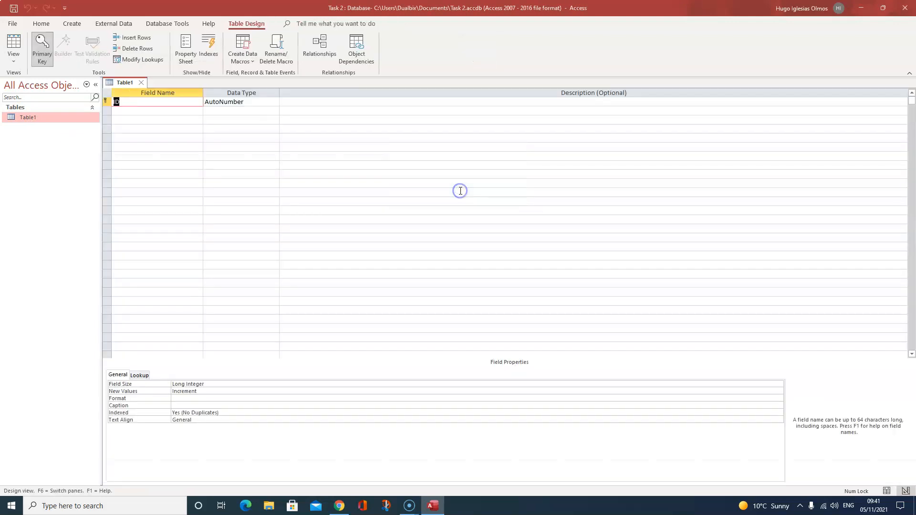
pyautogui.click(47, 46)
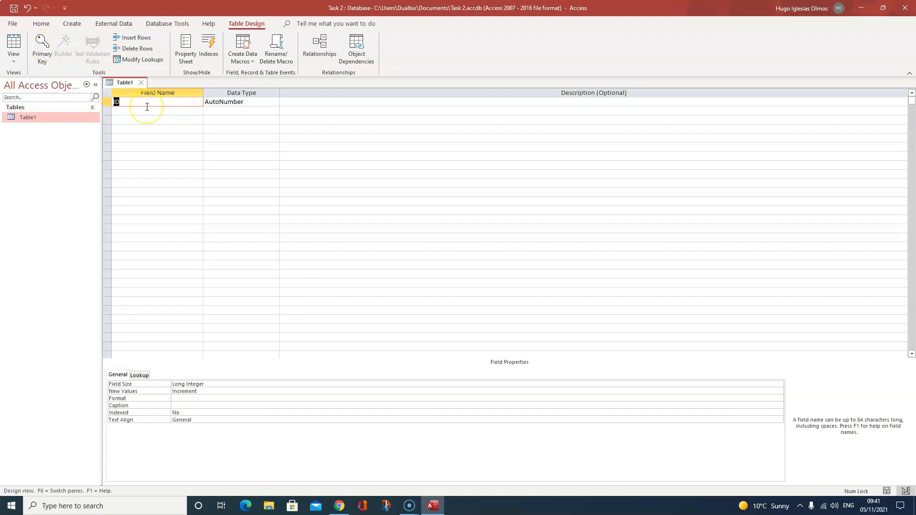
# Step: Rename the ID field to City and add a field called Name below it, following the task document's table
pyautogui.hotkey('alt', 'Tab')
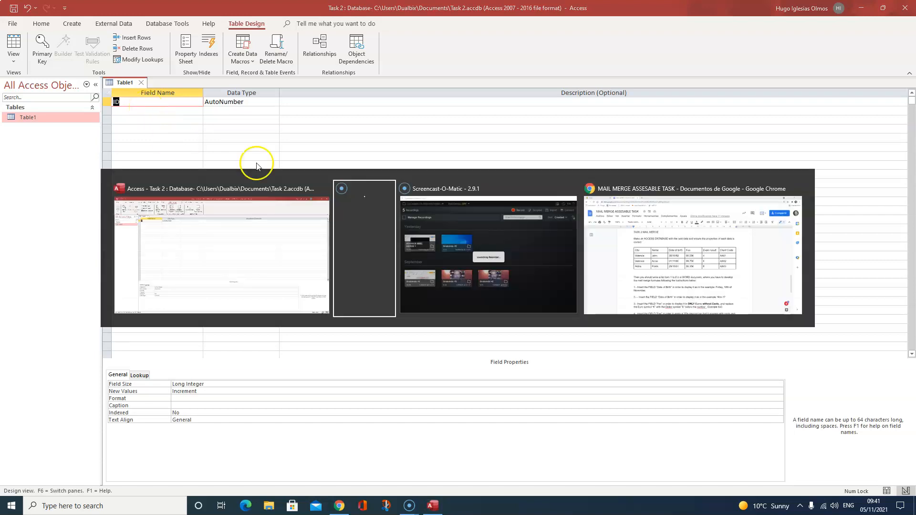
pyautogui.hotkey('alt', 'Tab')
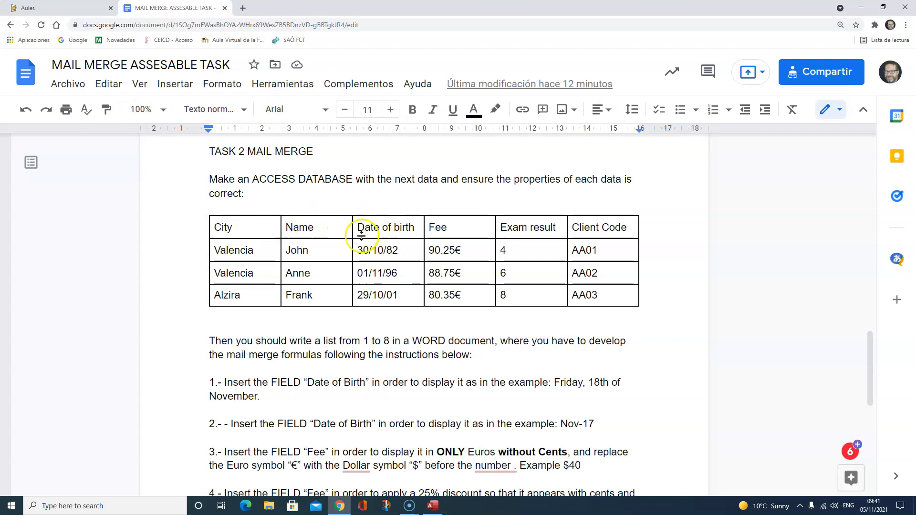
pyautogui.hotkey('alt', 'Tab')
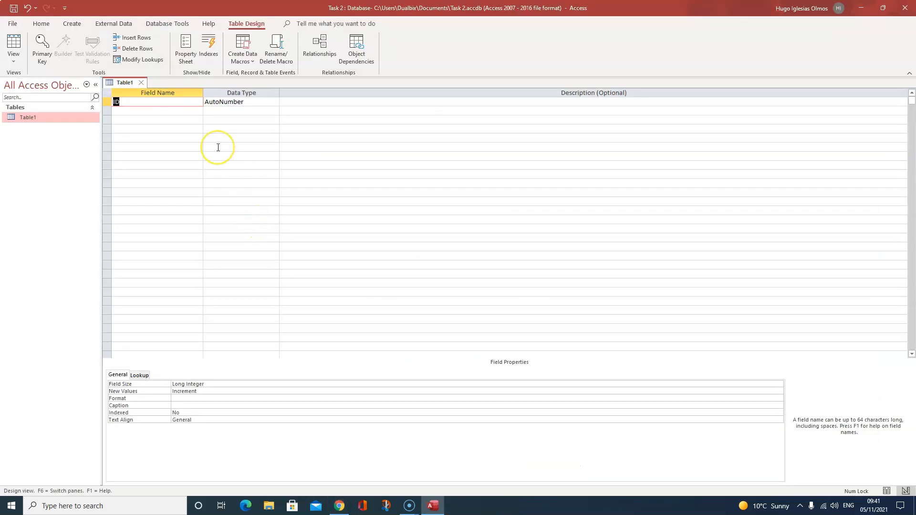
pyautogui.press('Down')
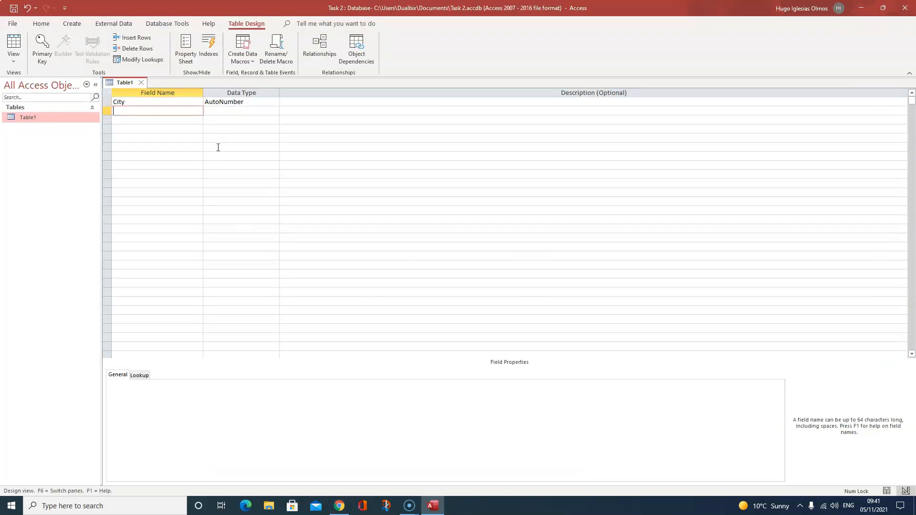
pyautogui.press('Down')
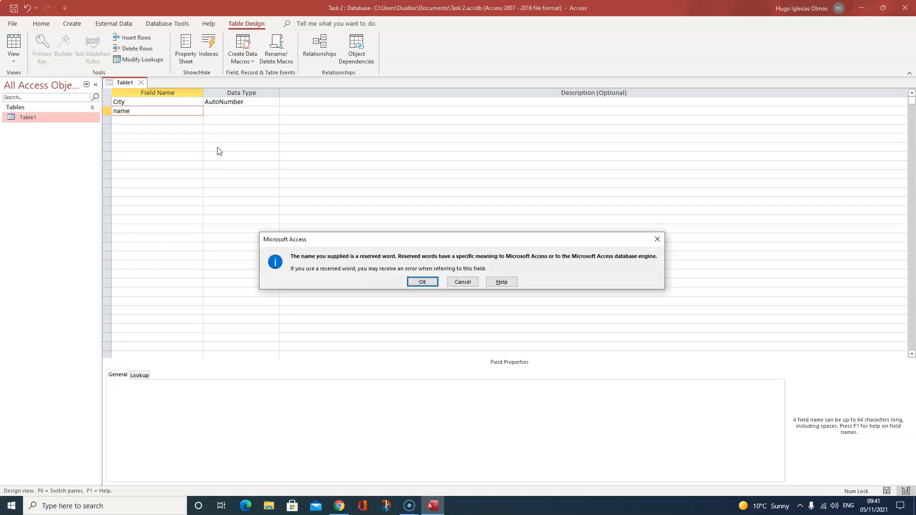
pyautogui.click(423, 282)
pyautogui.click(109, 111)
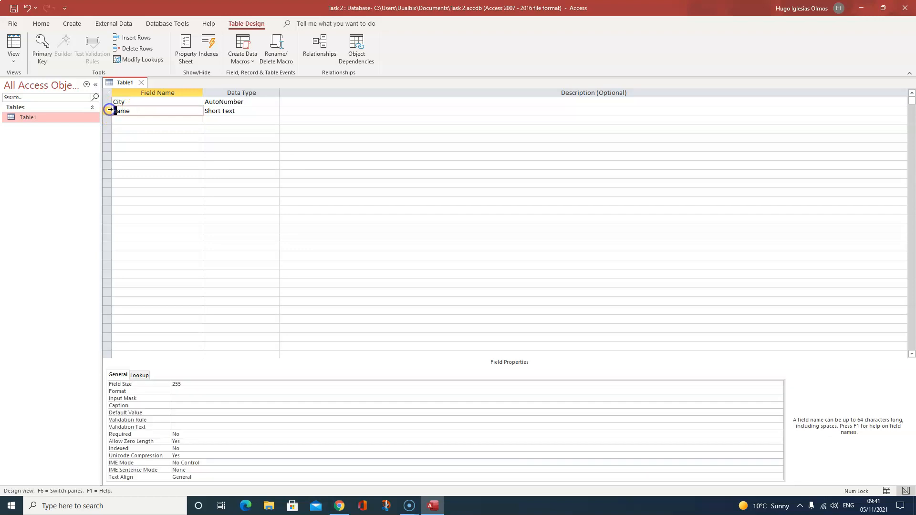
pyautogui.write('N')
pyautogui.click(136, 123)
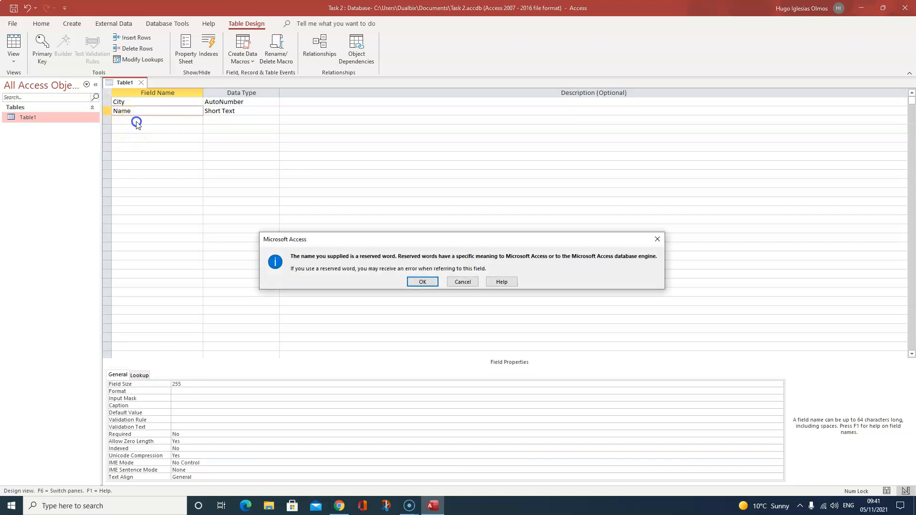
pyautogui.click(421, 282)
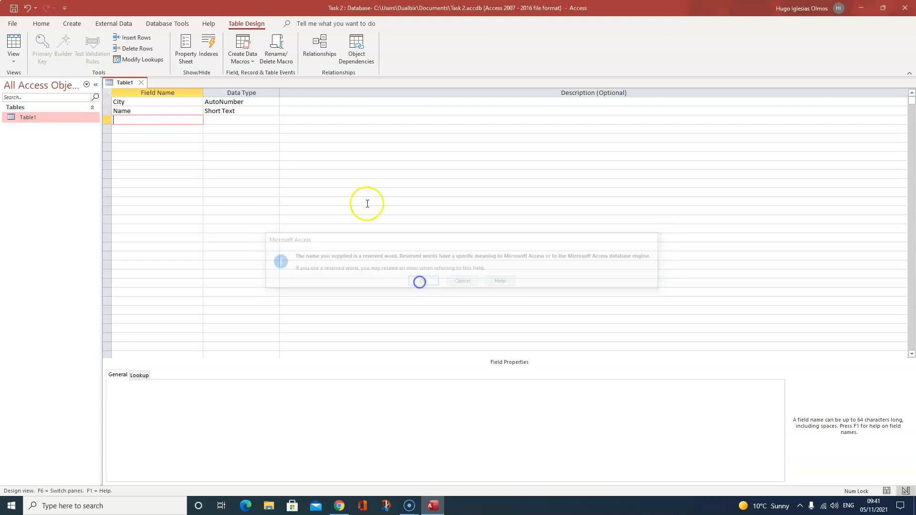
# Step: Set the City field's data type to Short Text
pyautogui.click(270, 101)
pyautogui.click(271, 101)
pyautogui.click(266, 112)
pyautogui.click(173, 107)
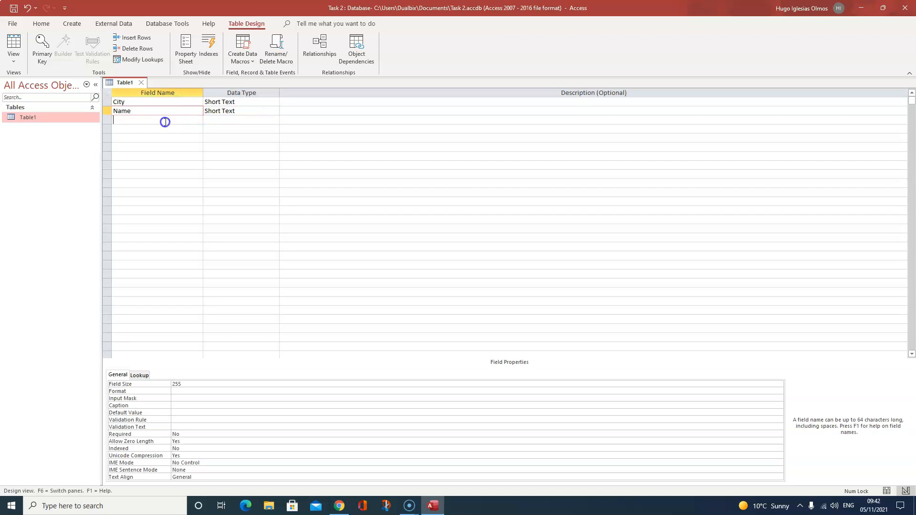
# Step: Add a Surname field with the Short Text data type below Name
pyautogui.click(163, 121)
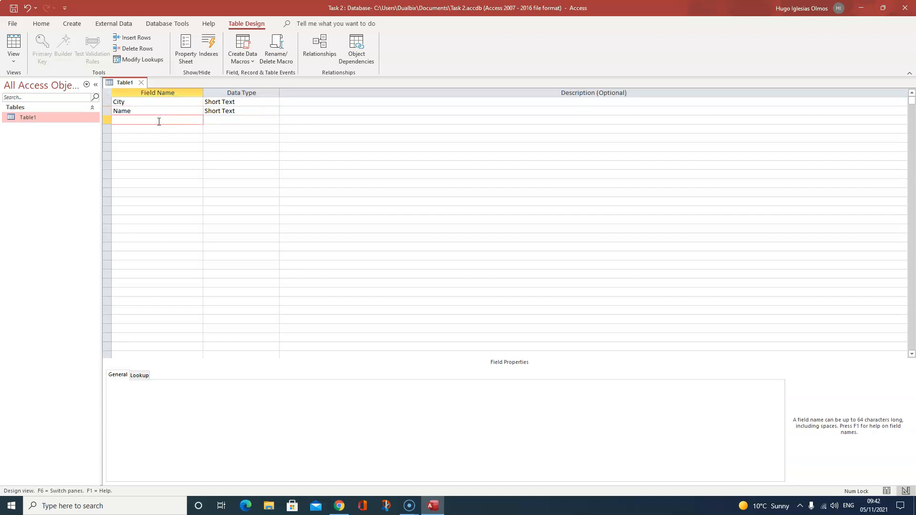
pyautogui.press('Tab')
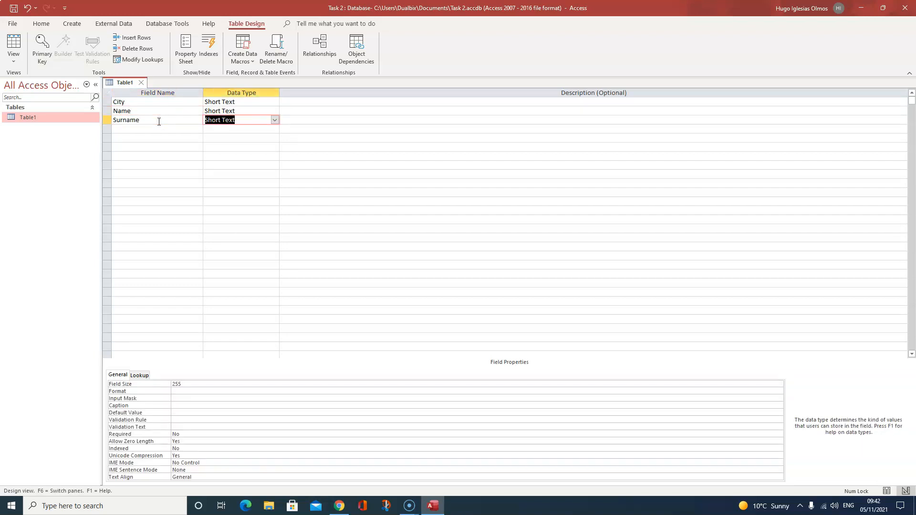
pyautogui.click(153, 126)
# Step: Check the column headings in the task document and add the fields Fee, Exam result and Client Code below Surname
pyautogui.hotkey('alt', 'Tab')
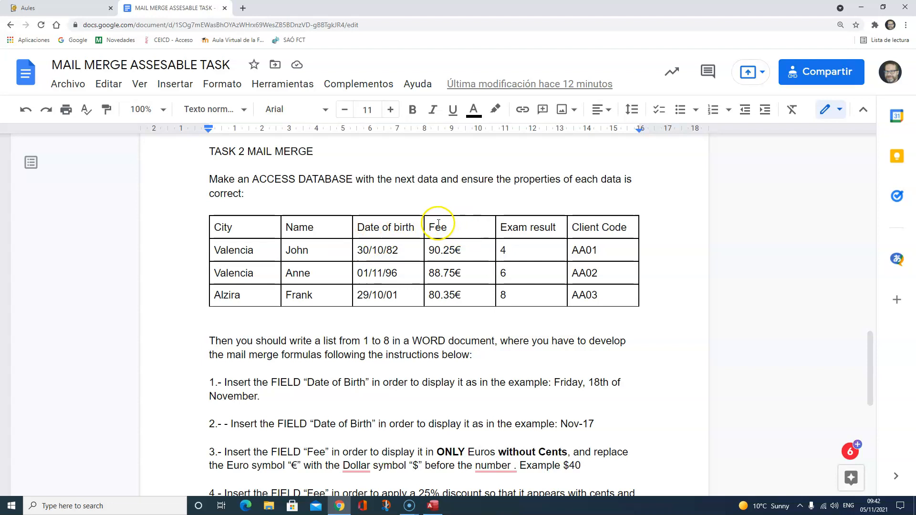
pyautogui.hotkey('alt', 'Tab')
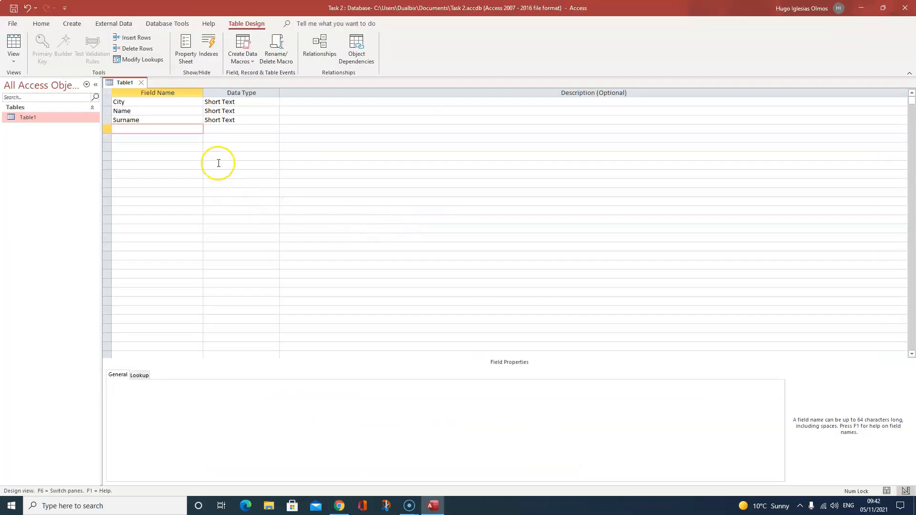
pyautogui.write('Fee')
pyautogui.press('Down')
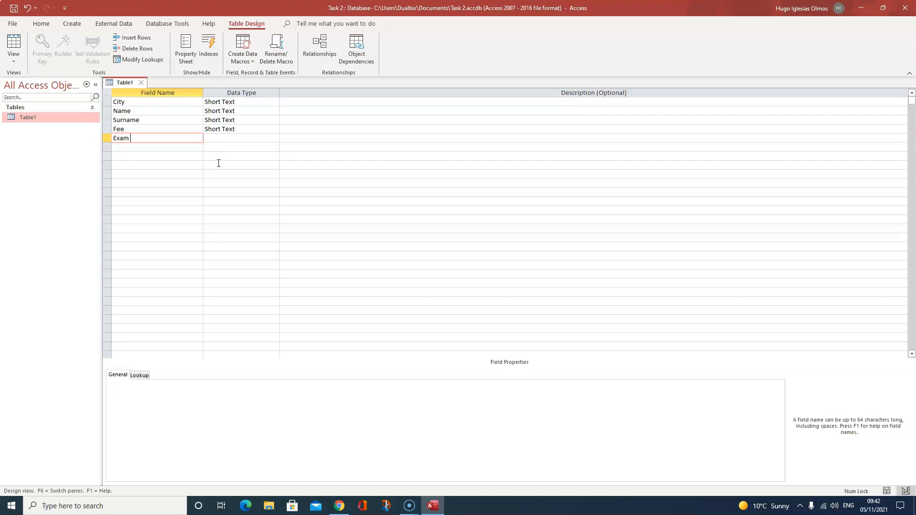
pyautogui.write('Exam result')
pyautogui.press('Down')
pyautogui.write('C')
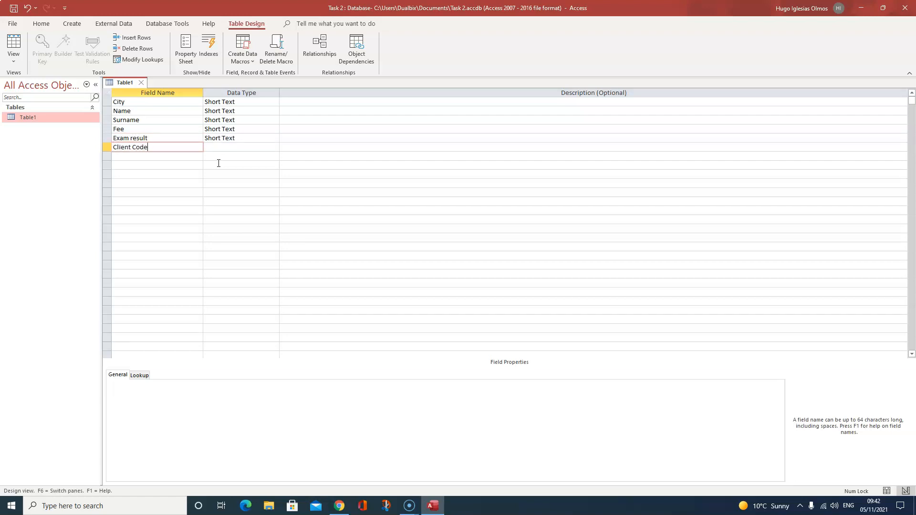
pyautogui.press('Tab')
pyautogui.hotkey('shift', 'Tab')
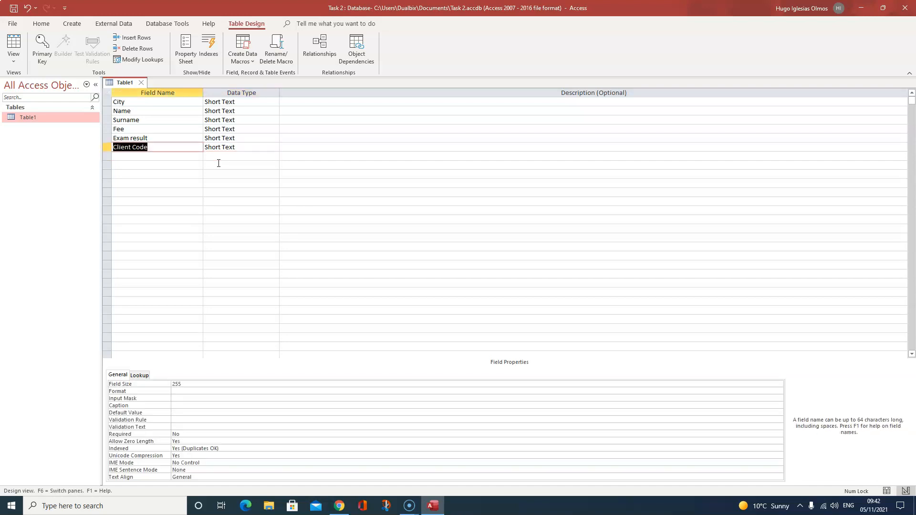
pyautogui.click(174, 104)
pyautogui.click(246, 103)
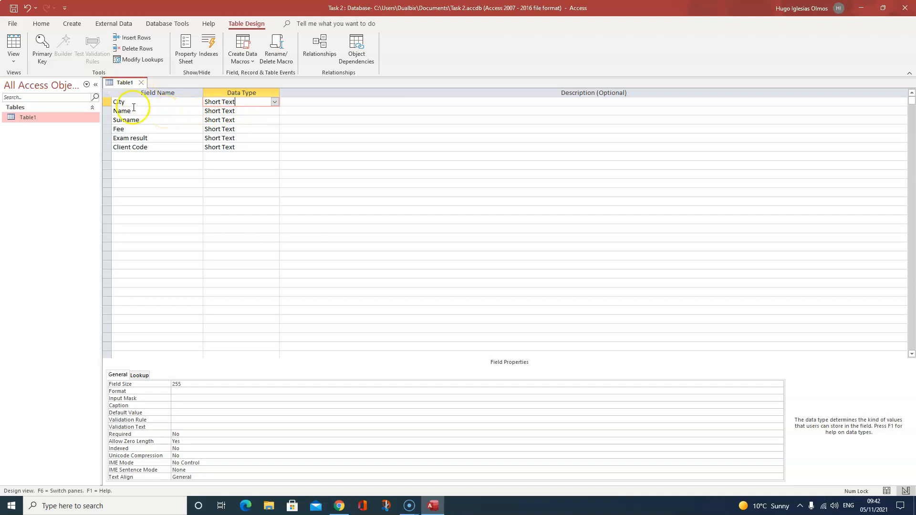
pyautogui.click(155, 119)
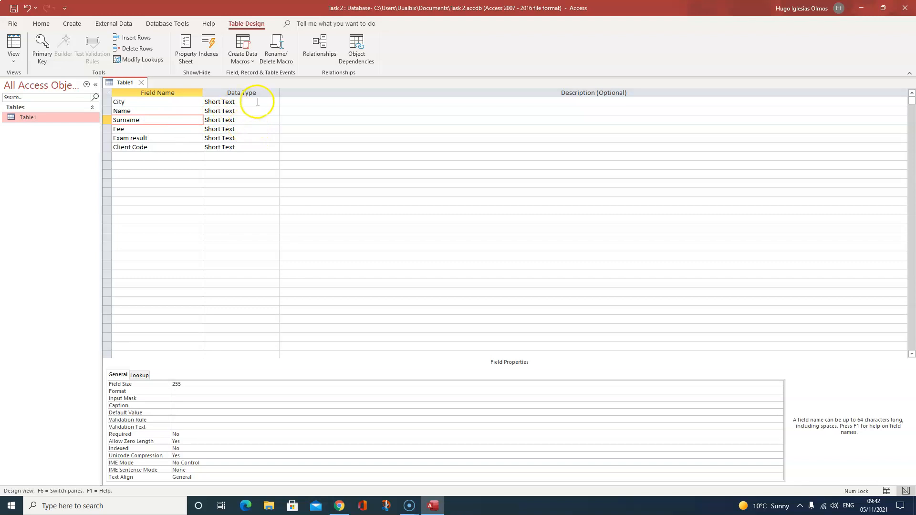
# Step: Set the Fee field's data type to Currency and its format to Euro
pyautogui.click(181, 130)
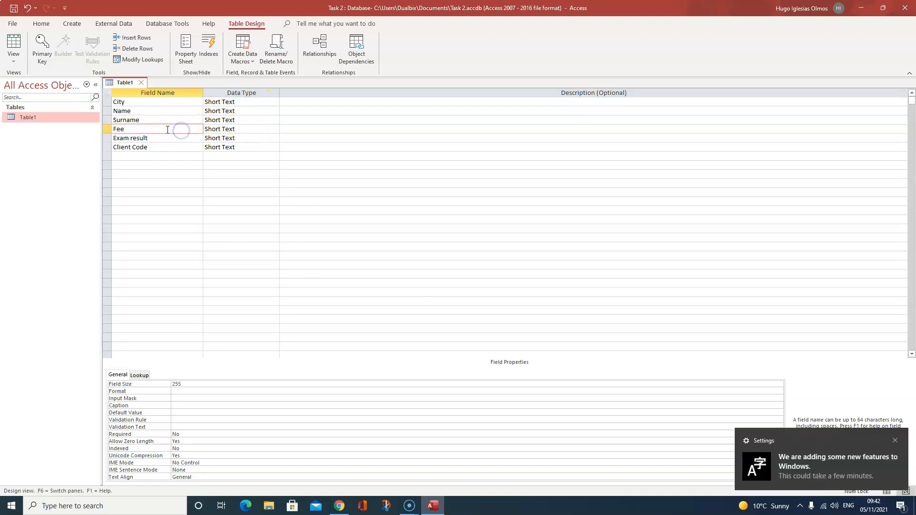
pyautogui.click(893, 440)
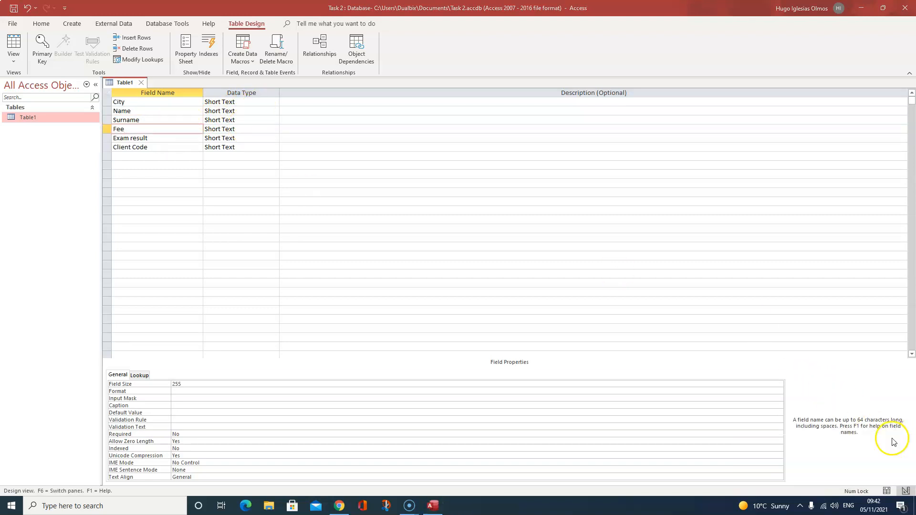
pyautogui.click(221, 128)
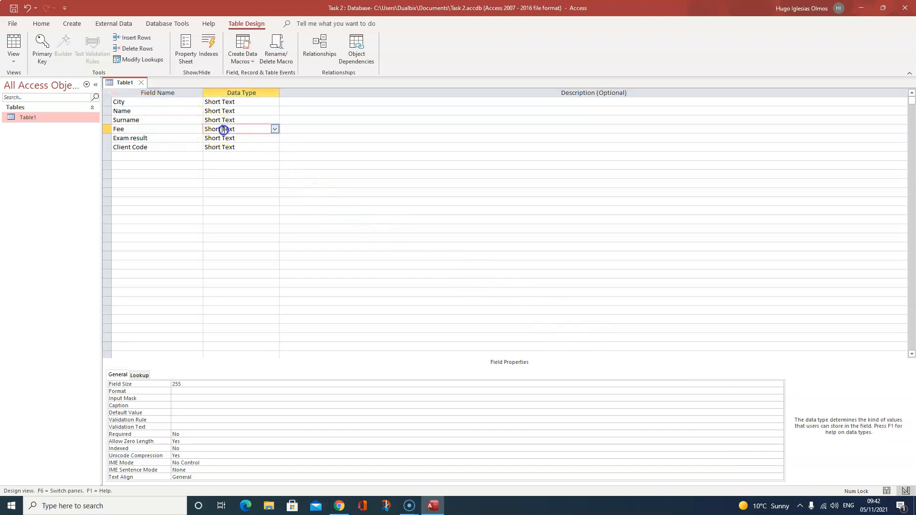
pyautogui.click(275, 129)
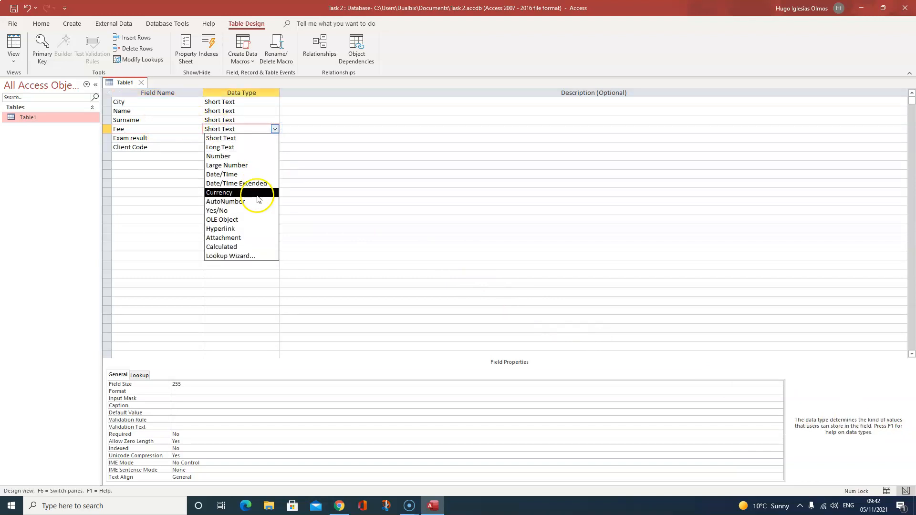
pyautogui.click(257, 193)
pyautogui.click(177, 138)
pyautogui.click(235, 129)
pyautogui.click(219, 384)
pyautogui.click(779, 384)
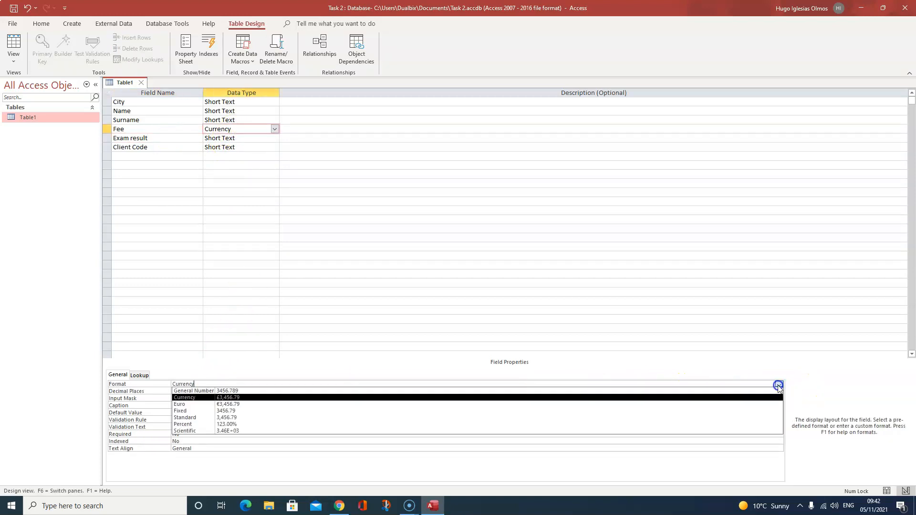
pyautogui.click(450, 405)
# Step: Set the Exam result field's data type to Number
pyautogui.click(248, 137)
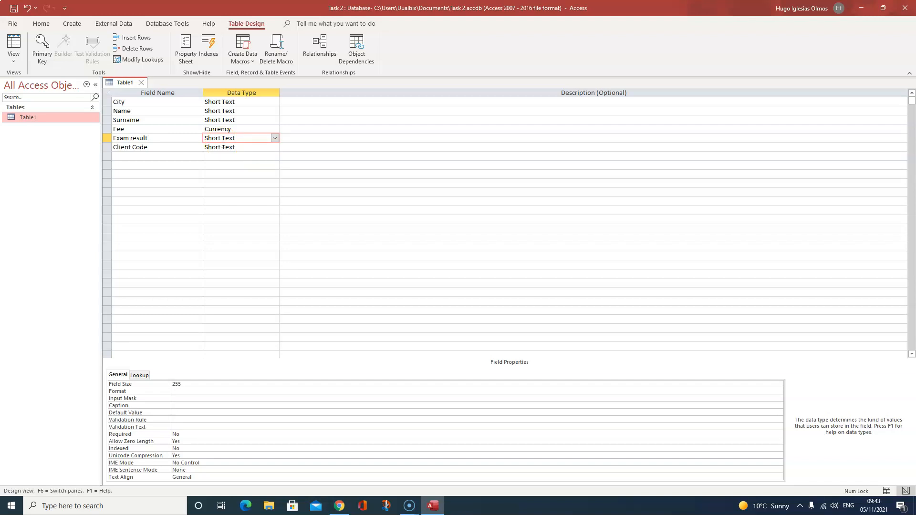
pyautogui.click(275, 138)
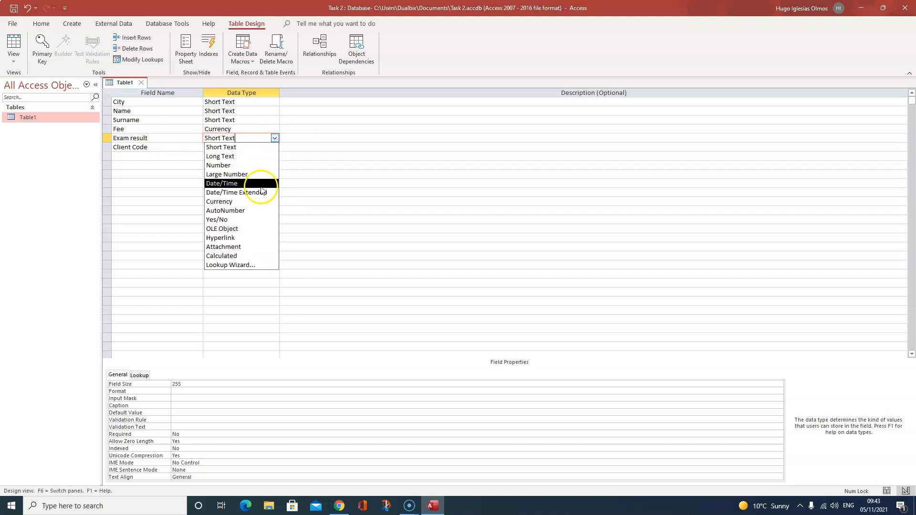
pyautogui.click(257, 165)
pyautogui.click(247, 148)
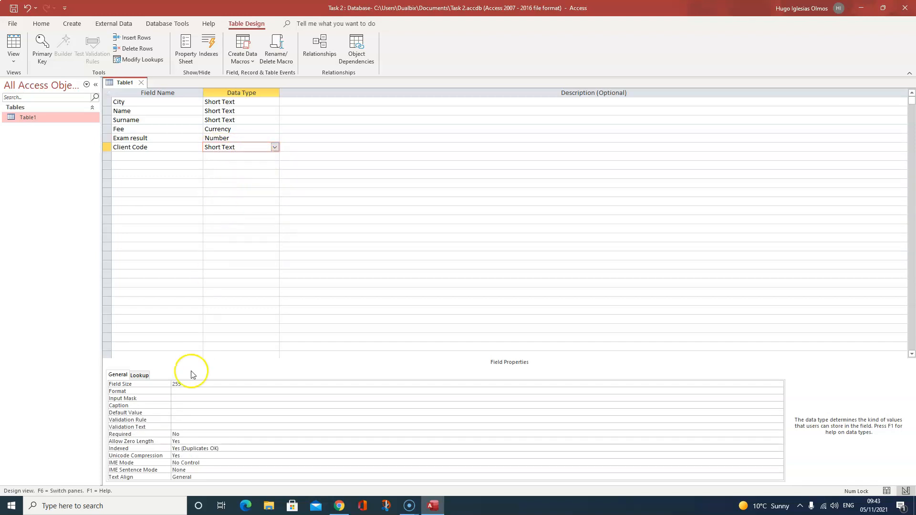
pyautogui.click(150, 147)
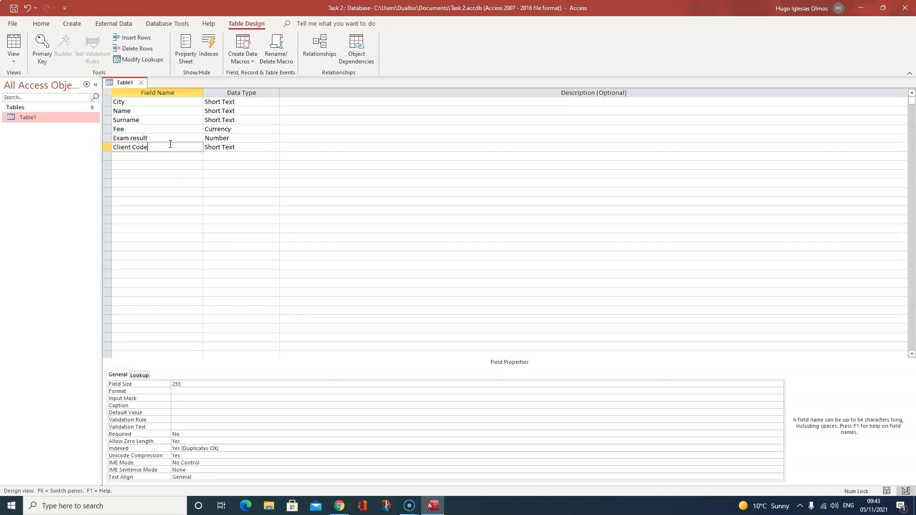
# Step: Make Client Code the table's primary key and check the field list against the columns in the task document
pyautogui.click(46, 42)
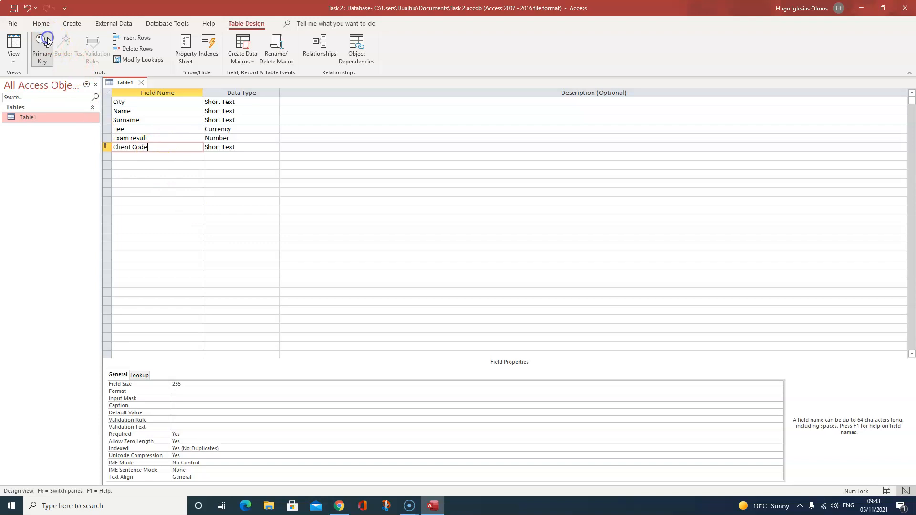
pyautogui.hotkey('alt', 'Tab')
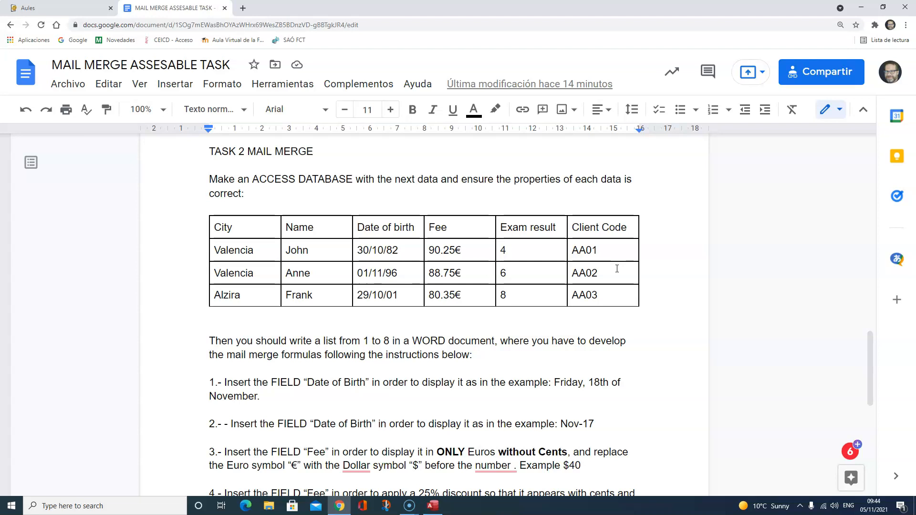
pyautogui.hotkey('alt', 'Tab')
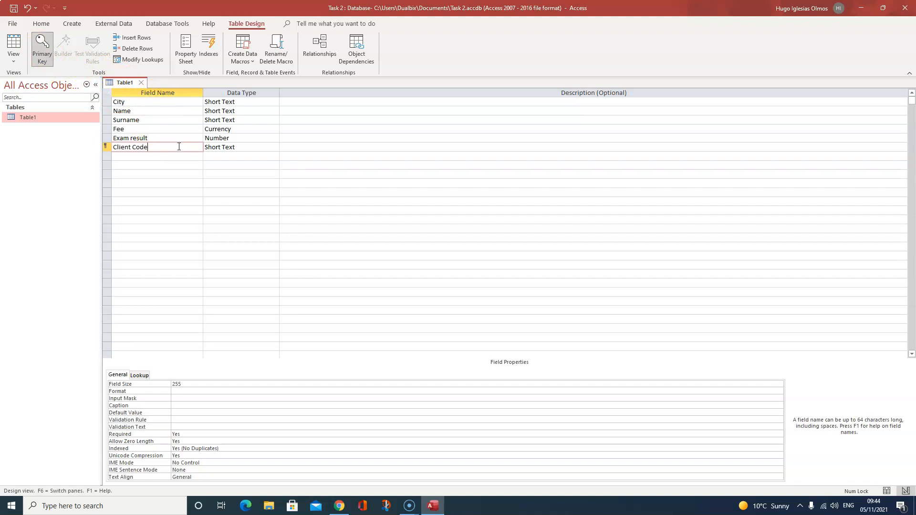
pyautogui.hotkey('alt', 'Tab')
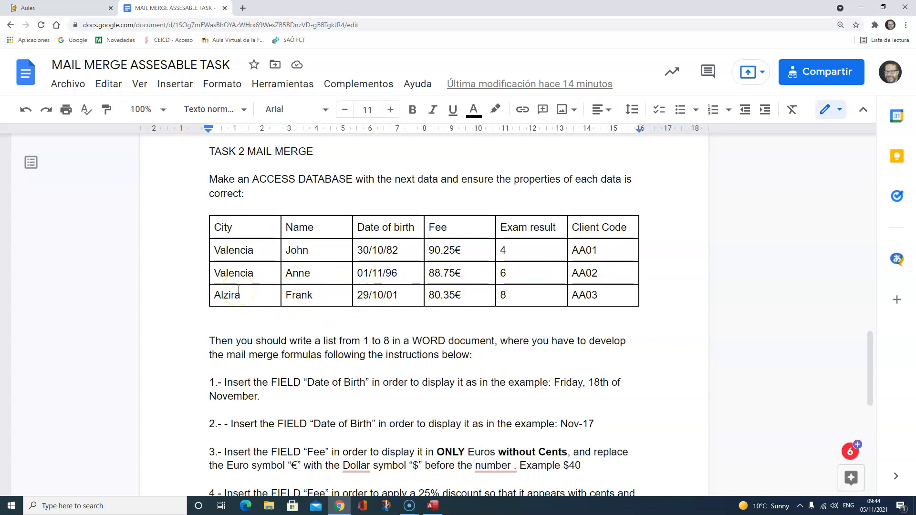
pyautogui.hotkey('alt', 'Tab')
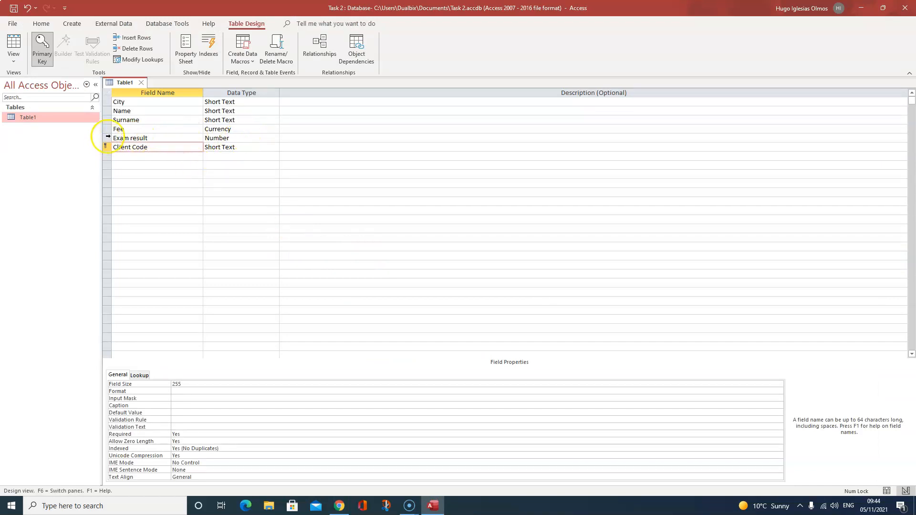
pyautogui.click(107, 138)
pyautogui.rightClick(107, 138)
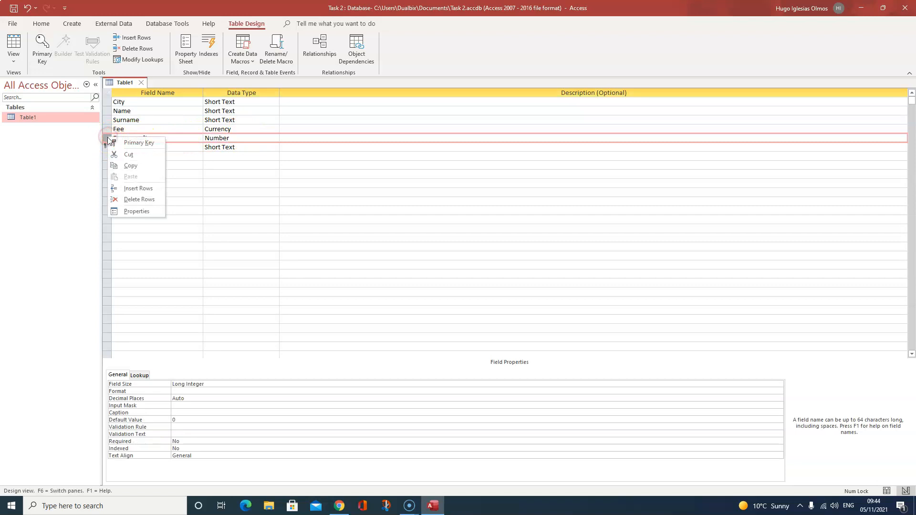
pyautogui.click(138, 187)
pyautogui.hotkey('alt', 'Tab')
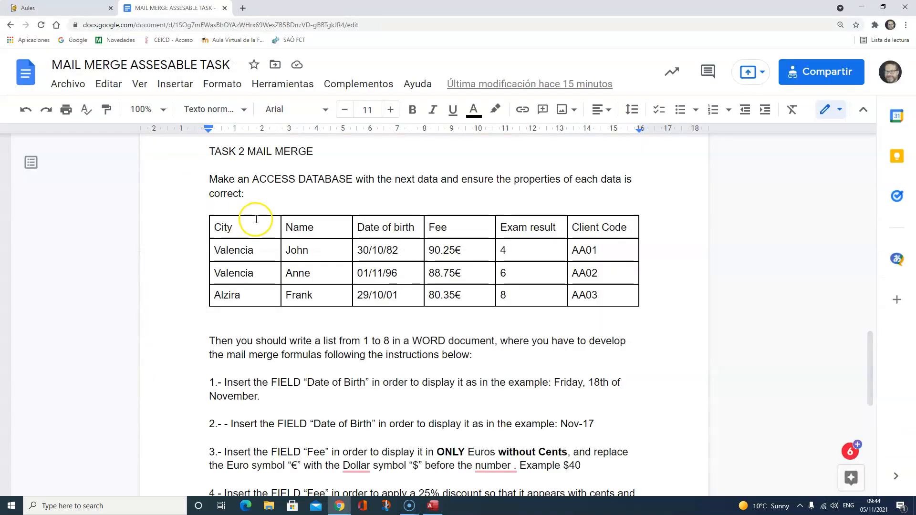
pyautogui.hotkey('alt', 'Tab')
pyautogui.moveTo(107, 138)
pyautogui.mouseDown()
pyautogui.moveTo(105, 119)
pyautogui.moveTo(105, 129)
pyautogui.mouseUp()
pyautogui.hotkey('alt', 'Tab')
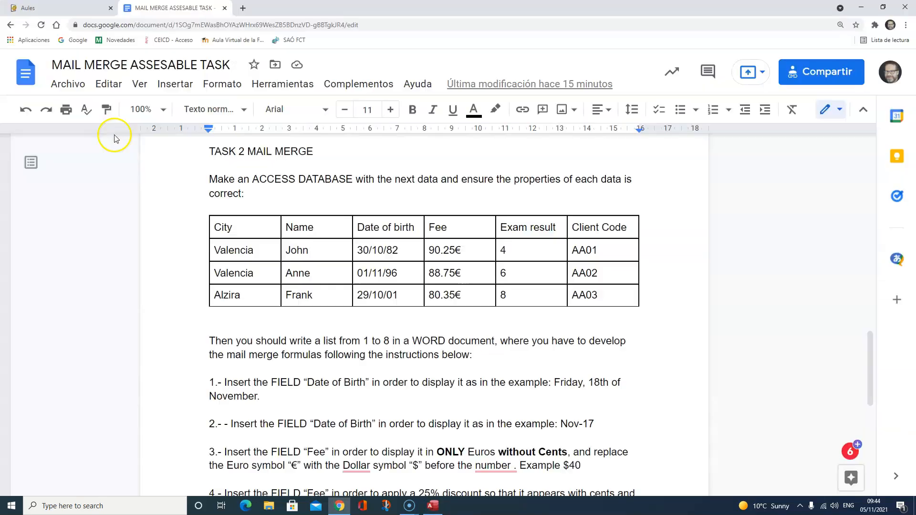
pyautogui.hotkey('alt', 'Tab')
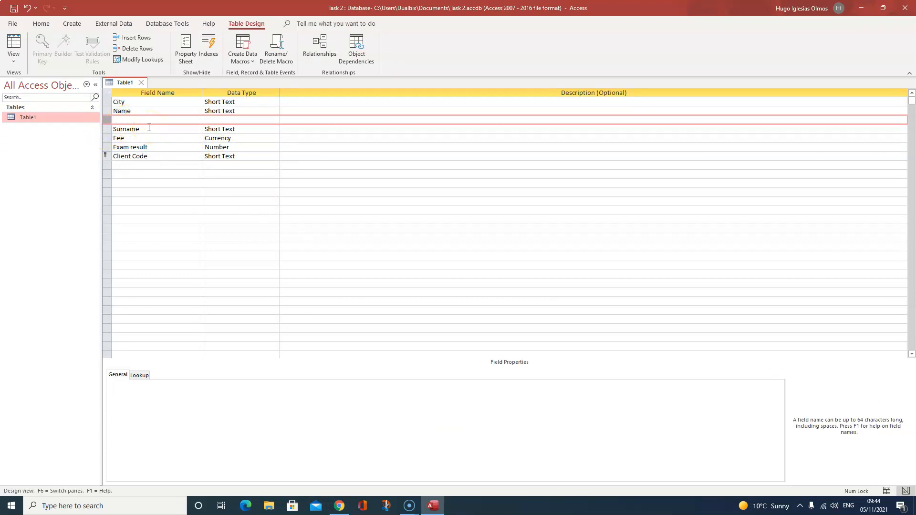
# Step: Delete the blank row above Surname and rename the Surname field as Date of birth
pyautogui.rightClick(108, 121)
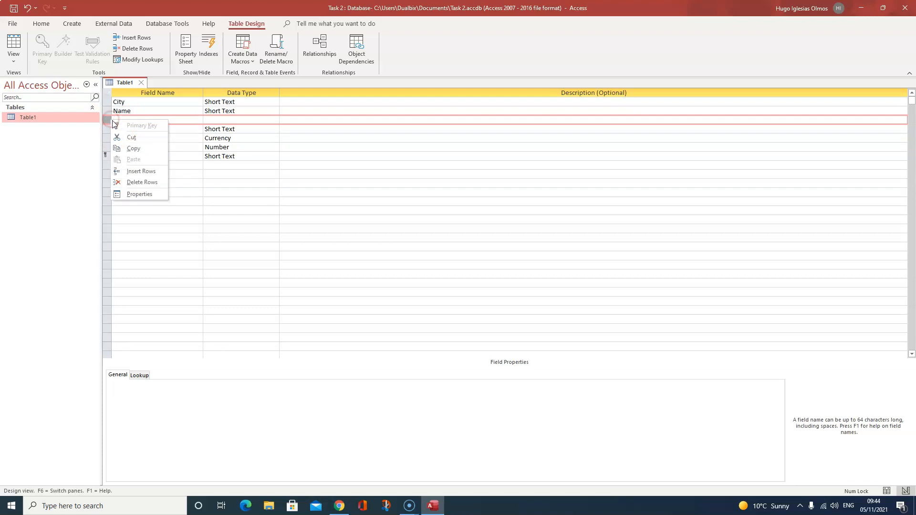
pyautogui.click(140, 181)
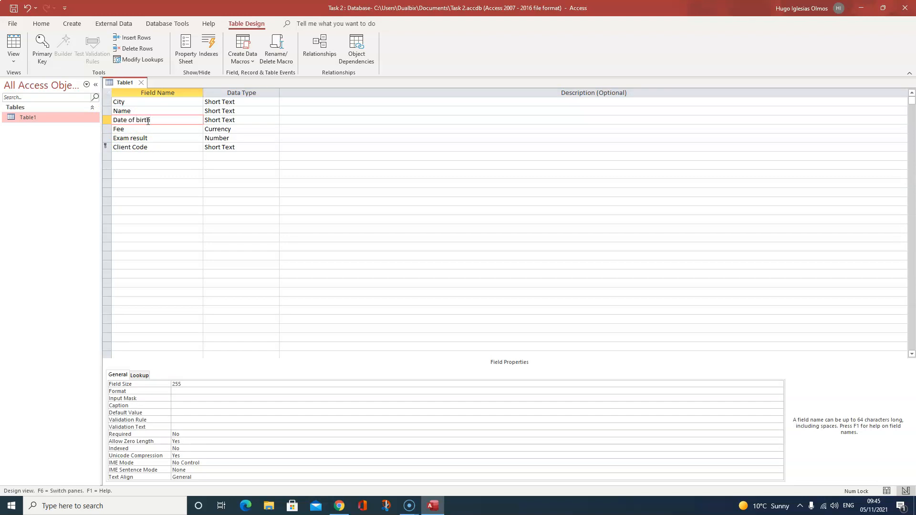
# Step: Set the Date of birth field's data type to Date/Time and its format to Short Date
pyautogui.click(257, 120)
pyautogui.click(273, 119)
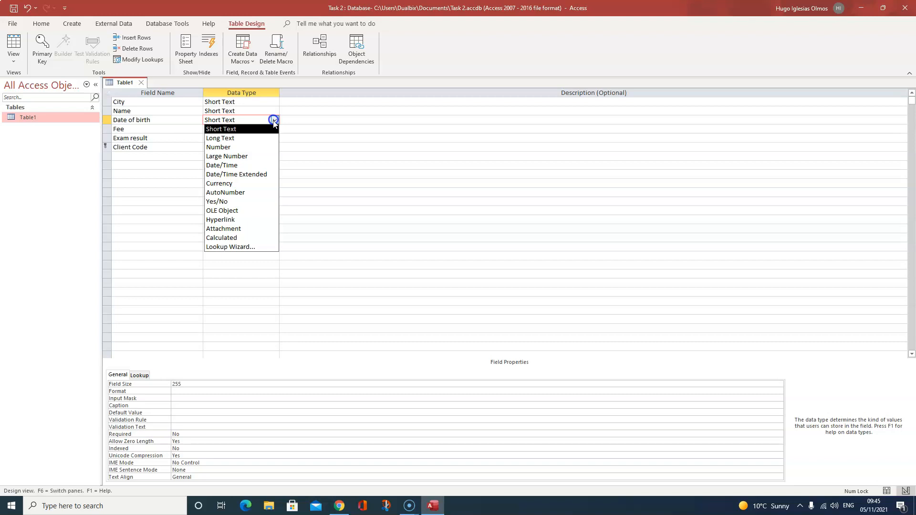
pyautogui.click(264, 164)
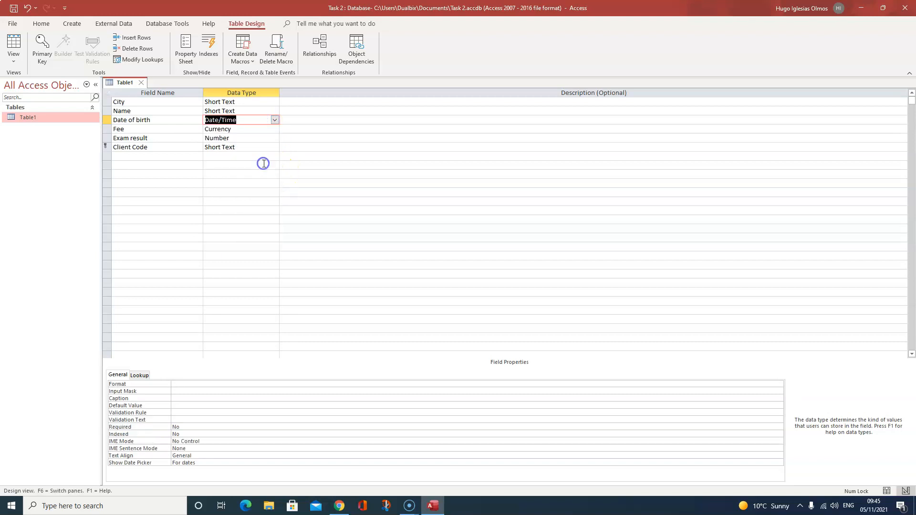
pyautogui.click(188, 384)
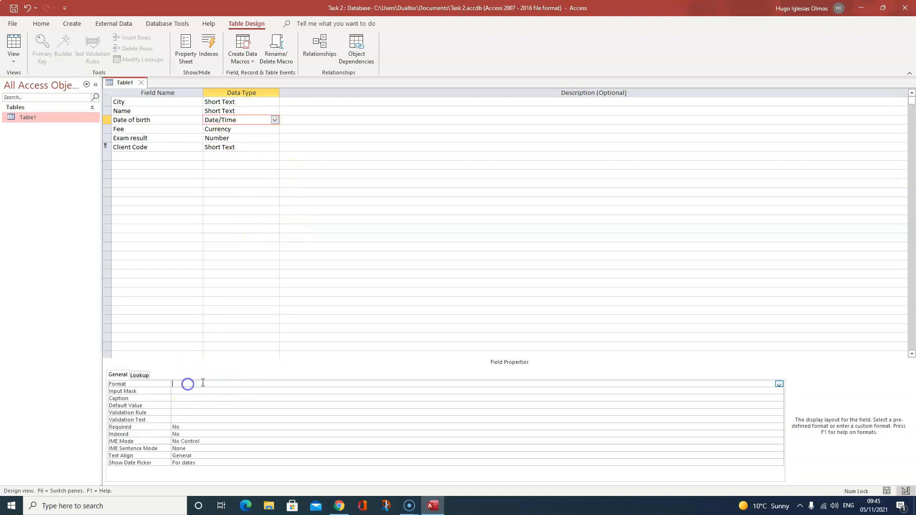
pyautogui.click(778, 383)
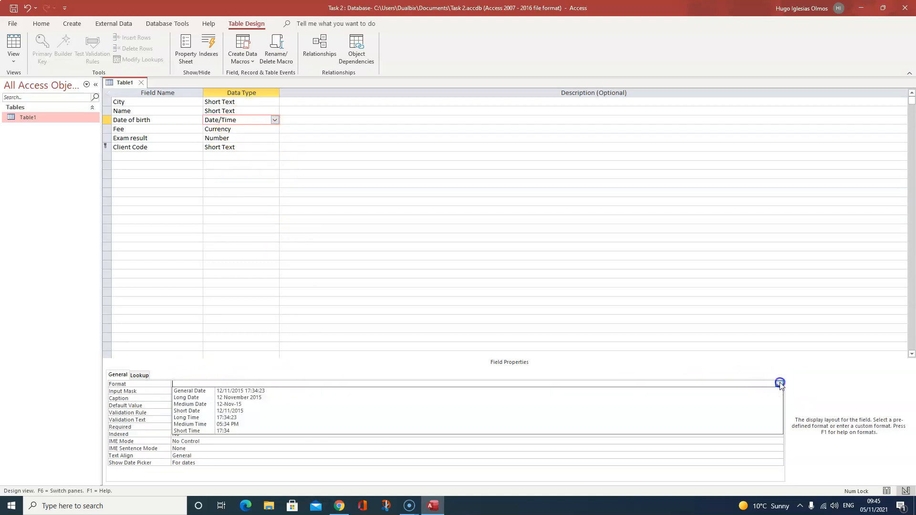
pyautogui.click(382, 412)
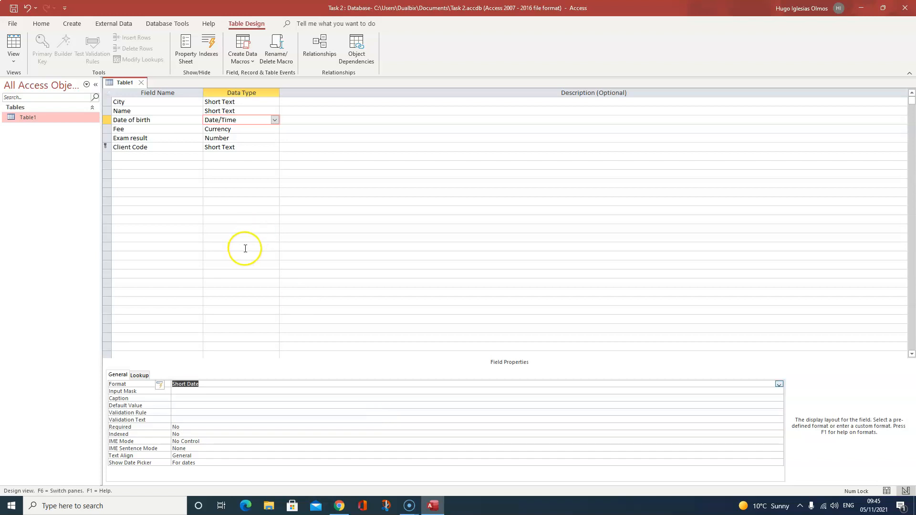
# Step: Save the design of Table1 and open the table in Datasheet view, checking the records in the task document
pyautogui.rightClick(46, 118)
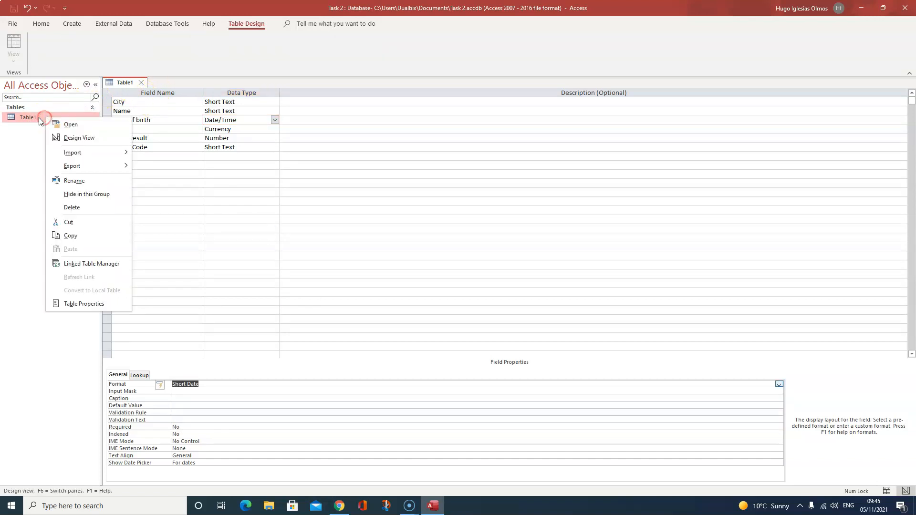
pyautogui.click(76, 138)
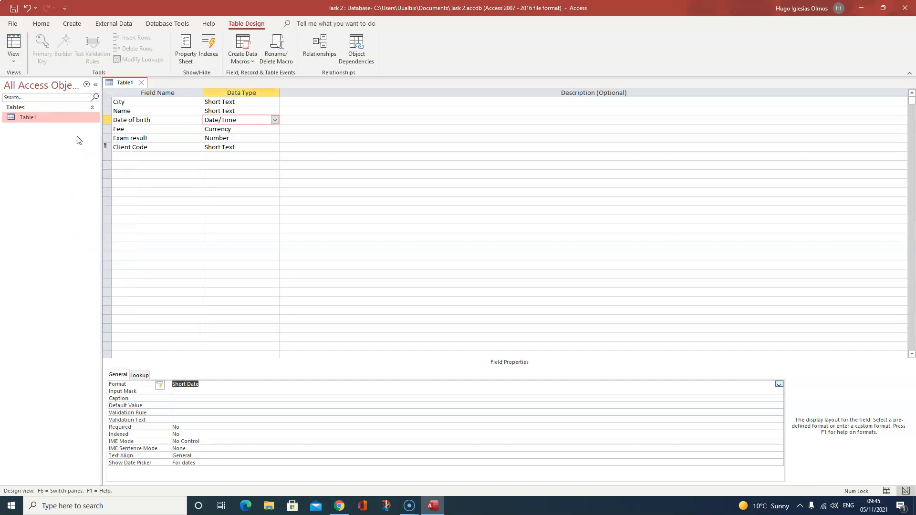
pyautogui.click(40, 119)
pyautogui.doubleClick(40, 119)
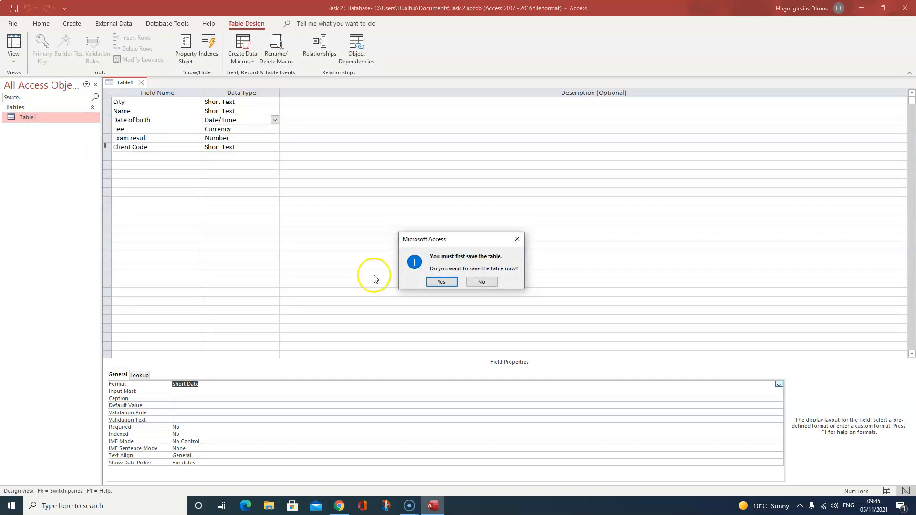
pyautogui.click(437, 282)
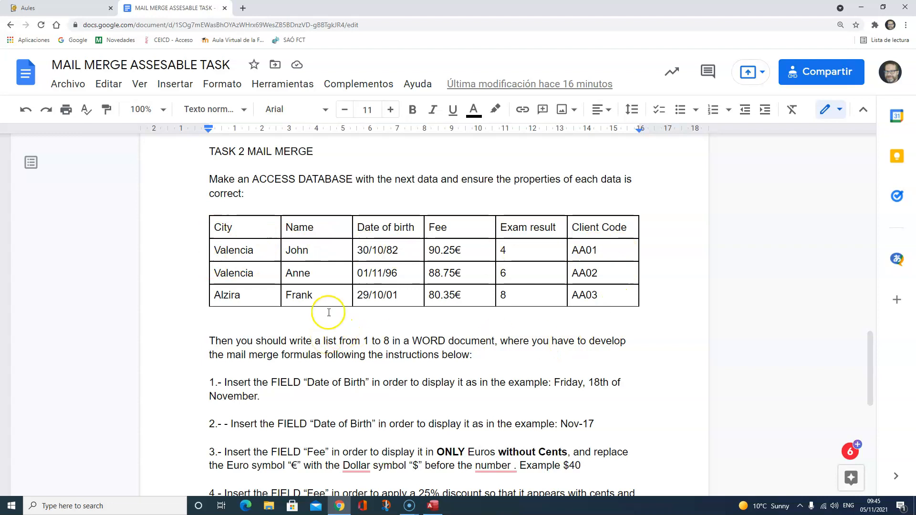
pyautogui.hotkey('alt', 'Tab')
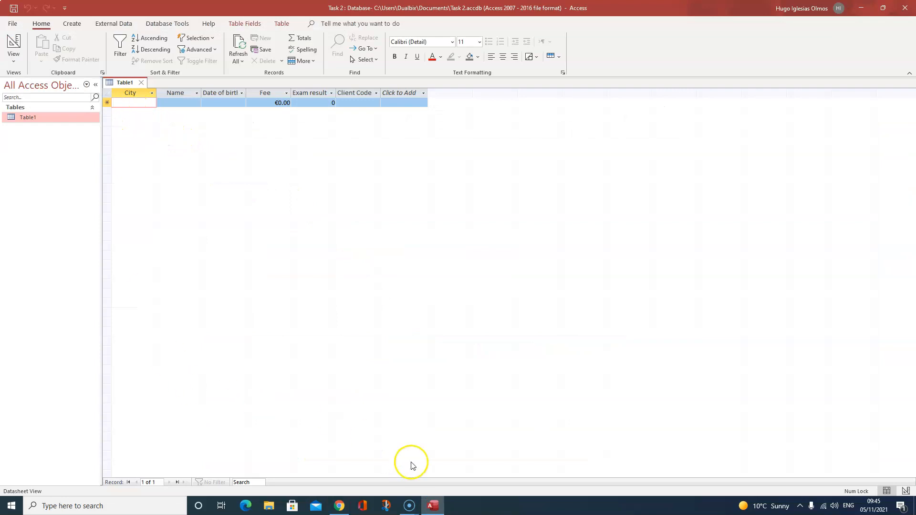
pyautogui.click(408, 507)
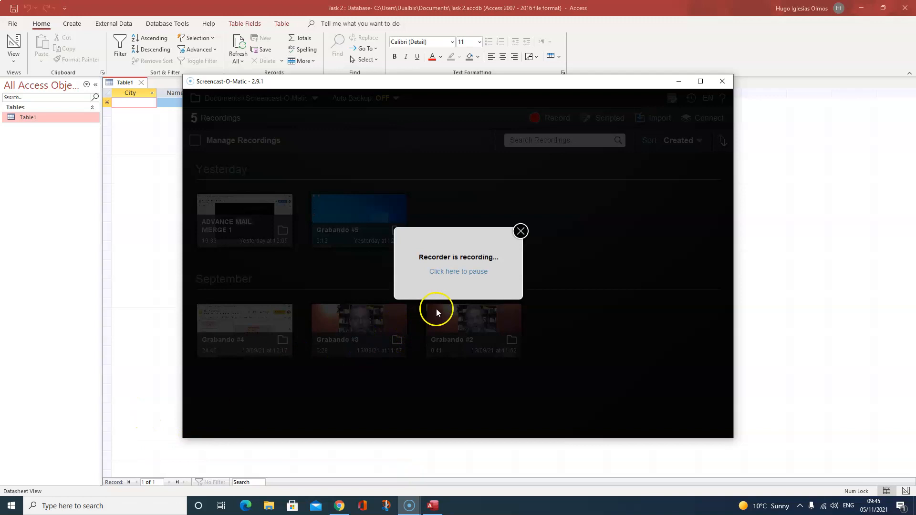
pyautogui.click(451, 271)
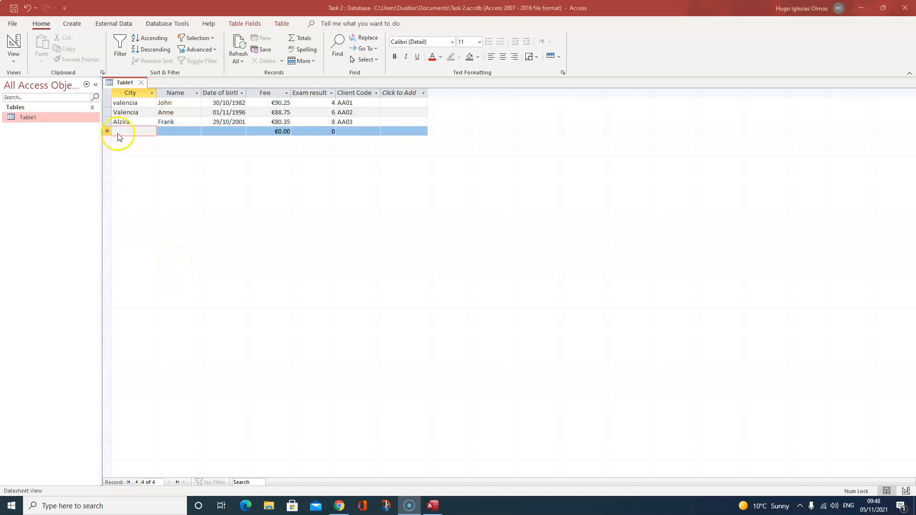
# Step: Capitalise the first record's city as Valencia and close the database
pyautogui.click(114, 100)
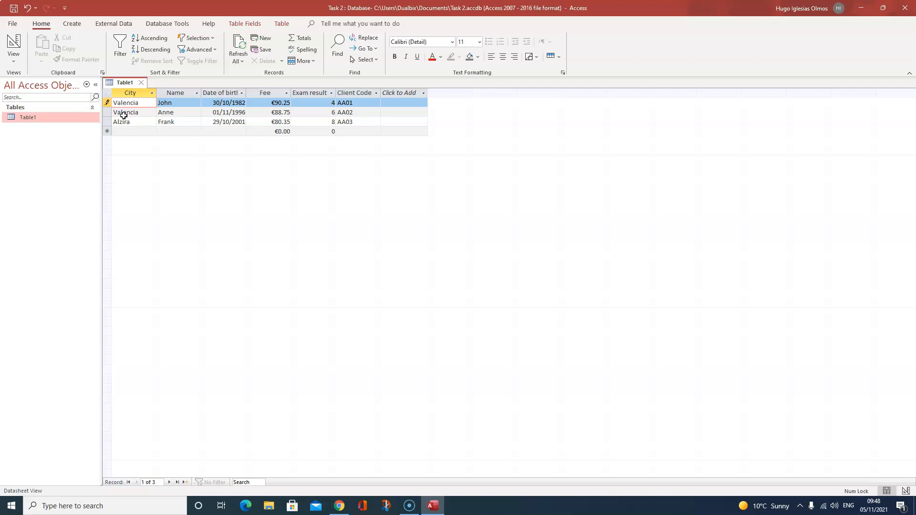
pyautogui.write('V')
pyautogui.press('Tab')
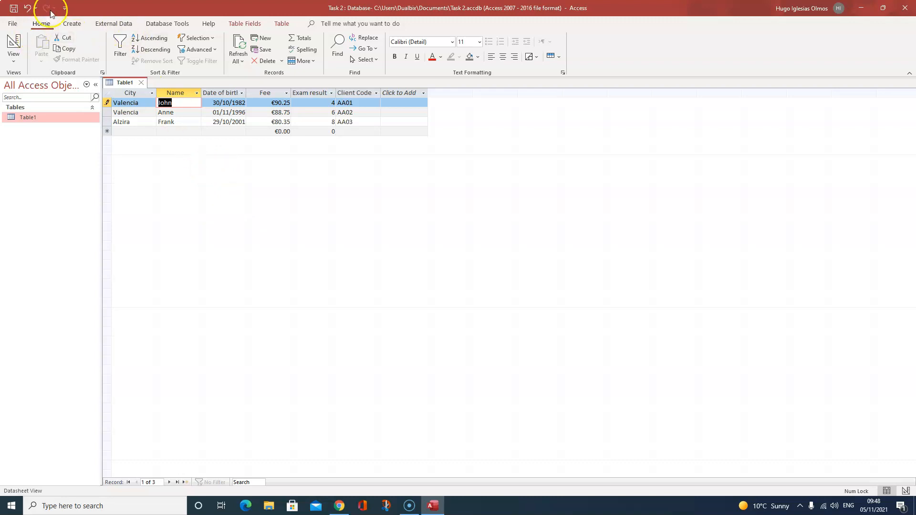
pyautogui.click(906, 9)
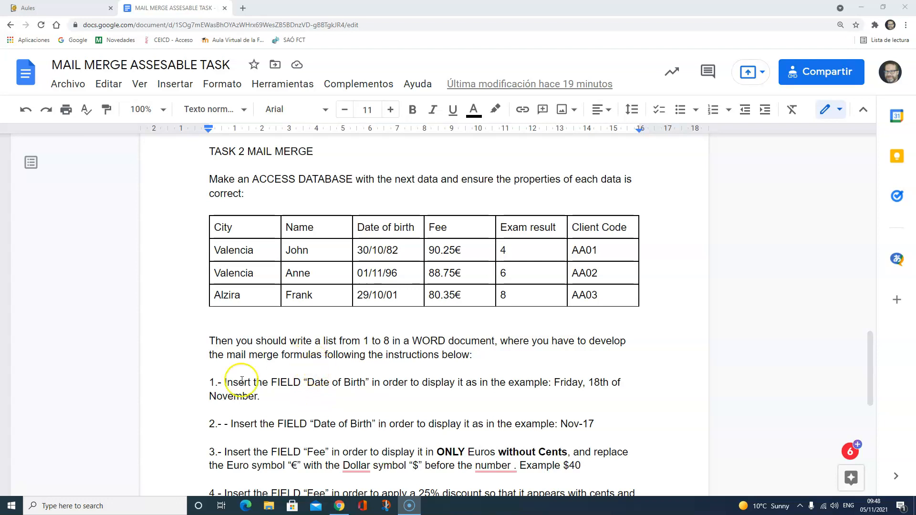
# Step: Look over the mail merge instructions in the task document, then start Word with a new blank document
pyautogui.scroll(-4, 232, 381)
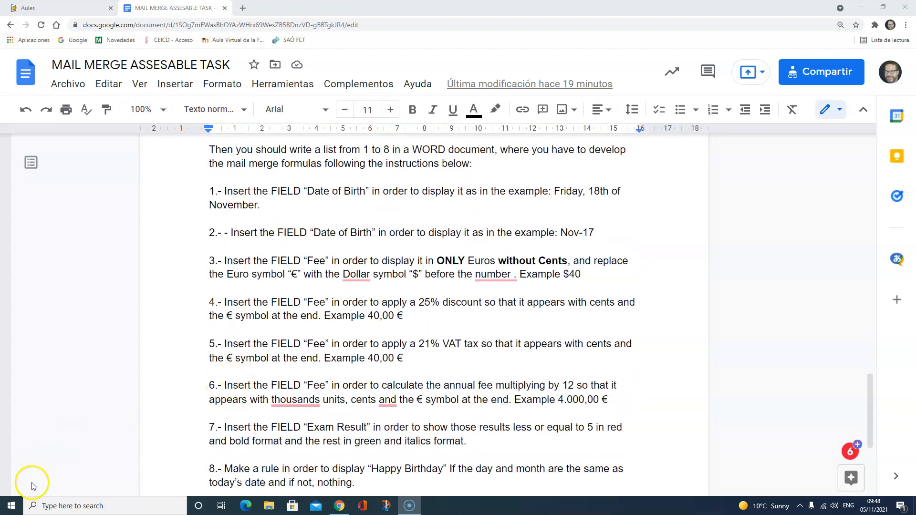
pyautogui.click(12, 505)
pyautogui.write('word')
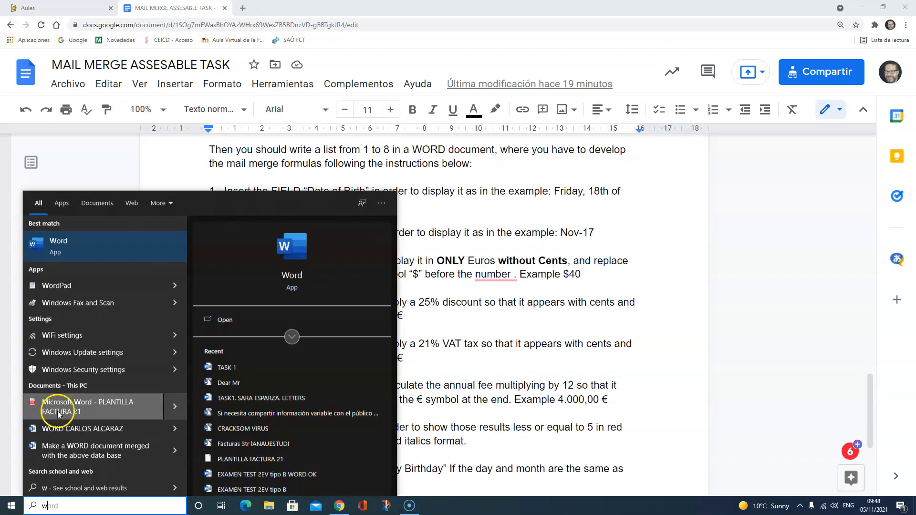
pyautogui.click(92, 241)
pyautogui.click(200, 210)
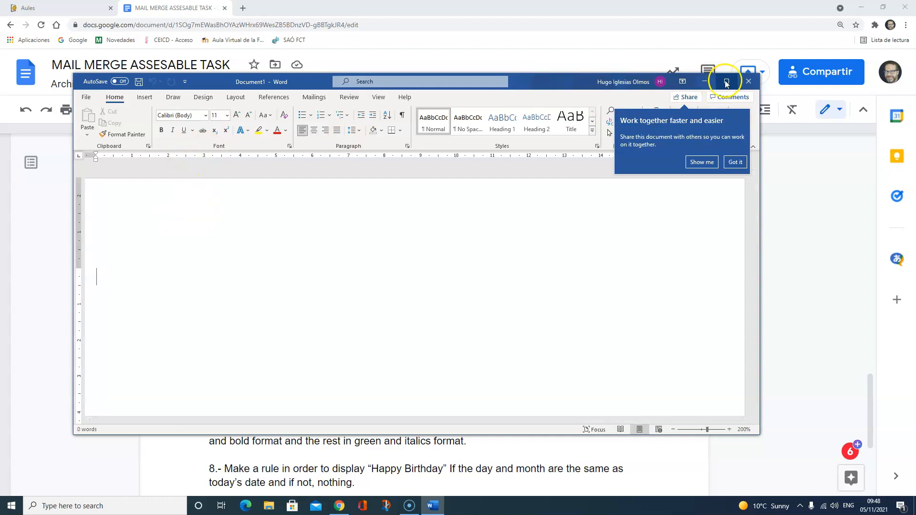
# Step: Copy instructions 1 to 8 from the task document and paste them into the blank Word document, maximising its window
pyautogui.click(774, 167)
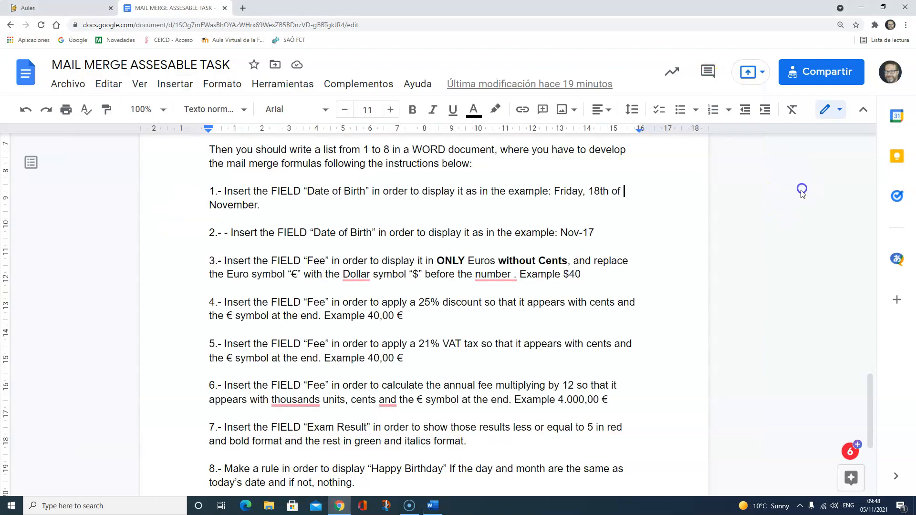
pyautogui.scroll(2, 334, 267)
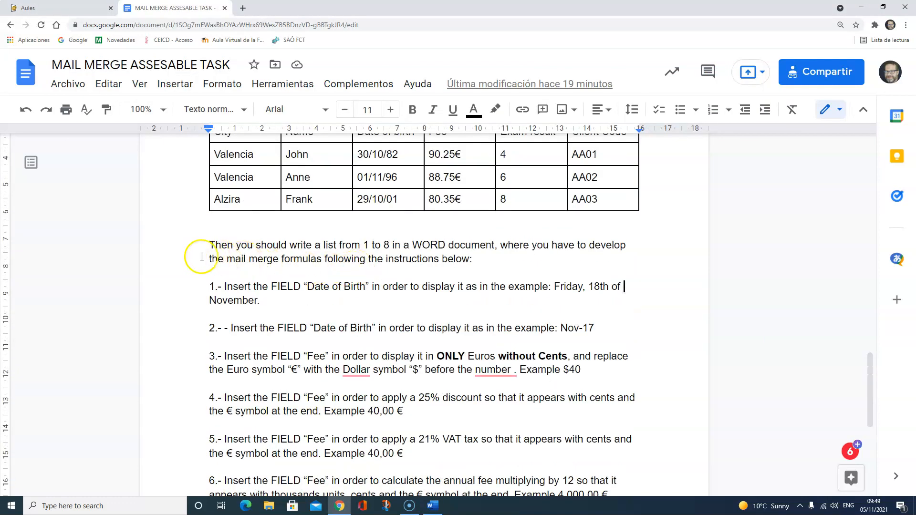
pyautogui.moveTo(209, 286); pyautogui.dragTo(422, 297)
pyautogui.scroll(-6, 299, 339)
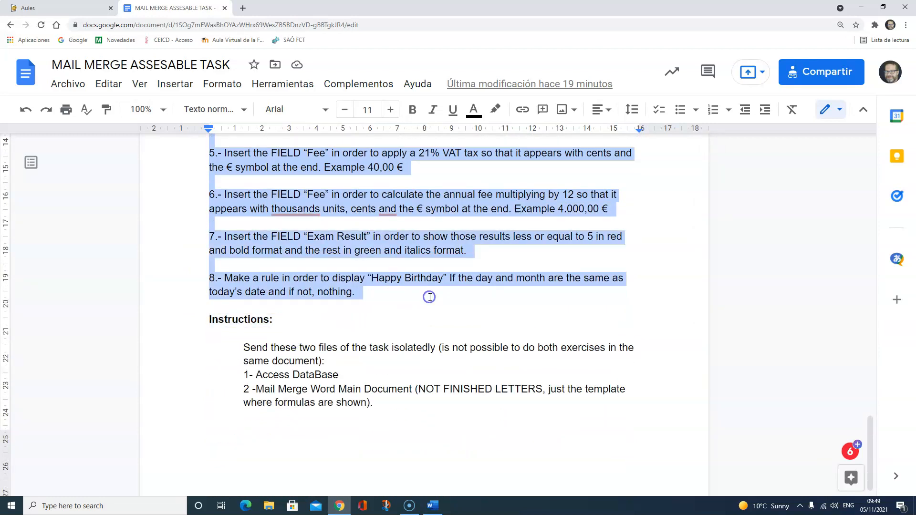
pyautogui.scroll(4, 396, 310)
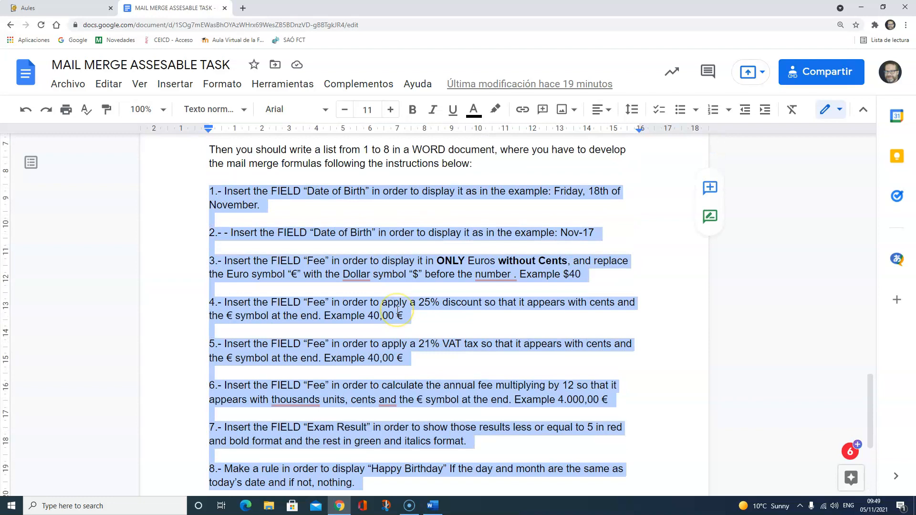
pyautogui.scroll(1, 387, 245)
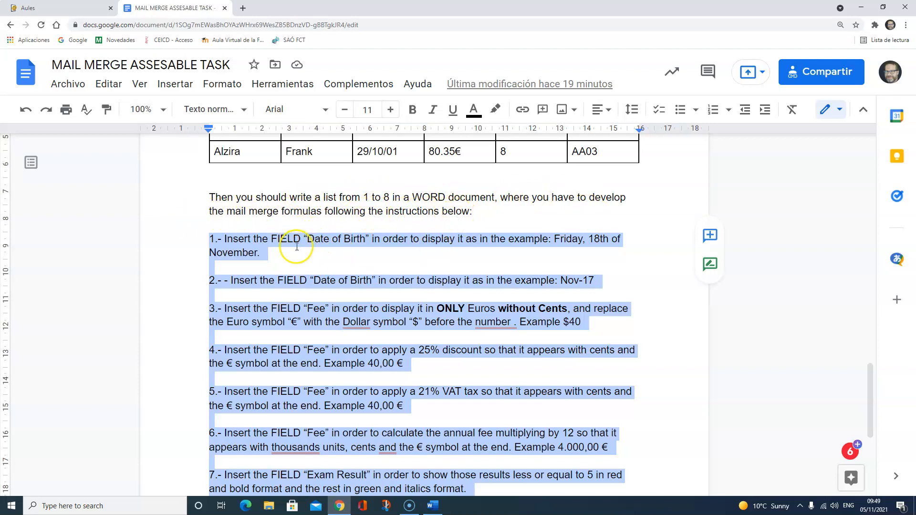
pyautogui.hotkey('alt', 'Tab')
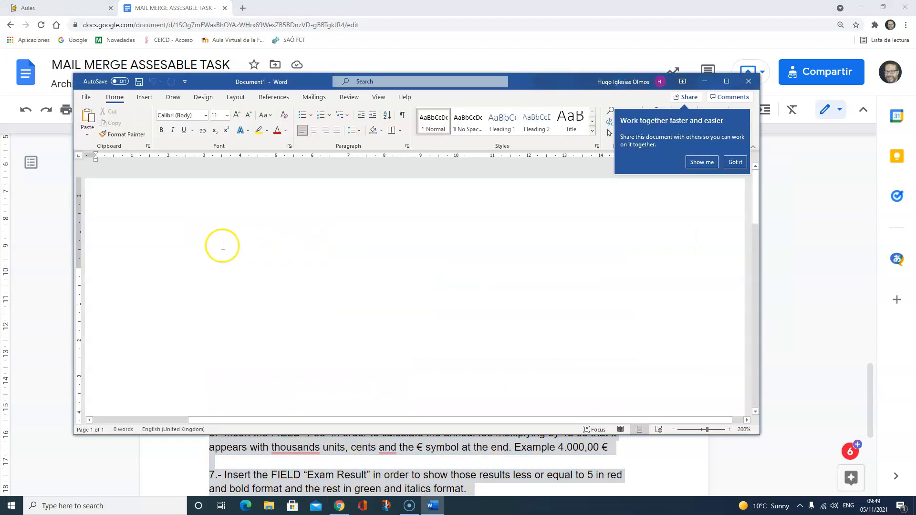
pyautogui.hotkey('ctrl', 'v')
pyautogui.scroll(10, 210, 286)
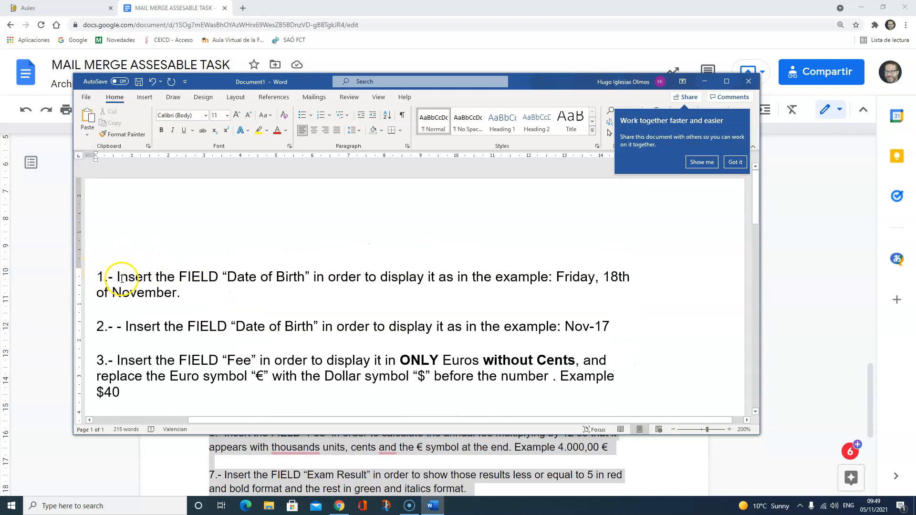
pyautogui.click(726, 81)
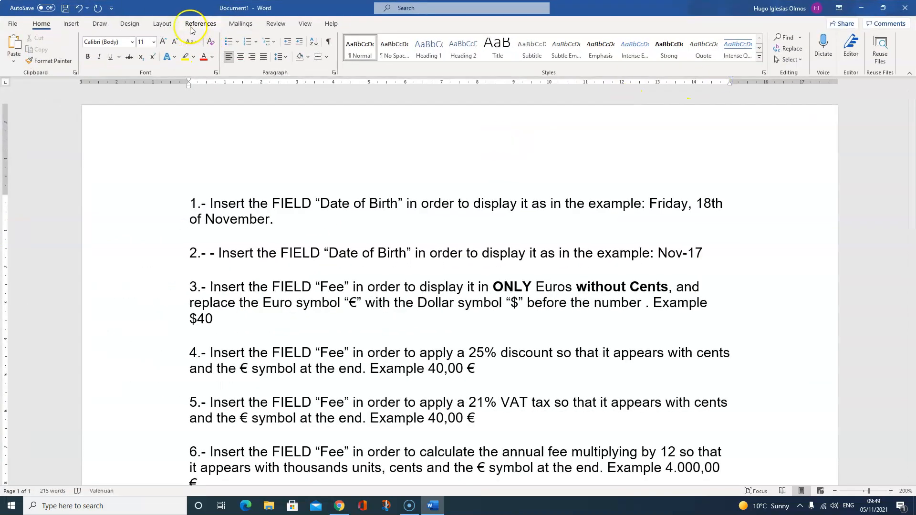
# Step: Select the existing database in the Documents folder as the mail merge recipient list
pyautogui.click(244, 25)
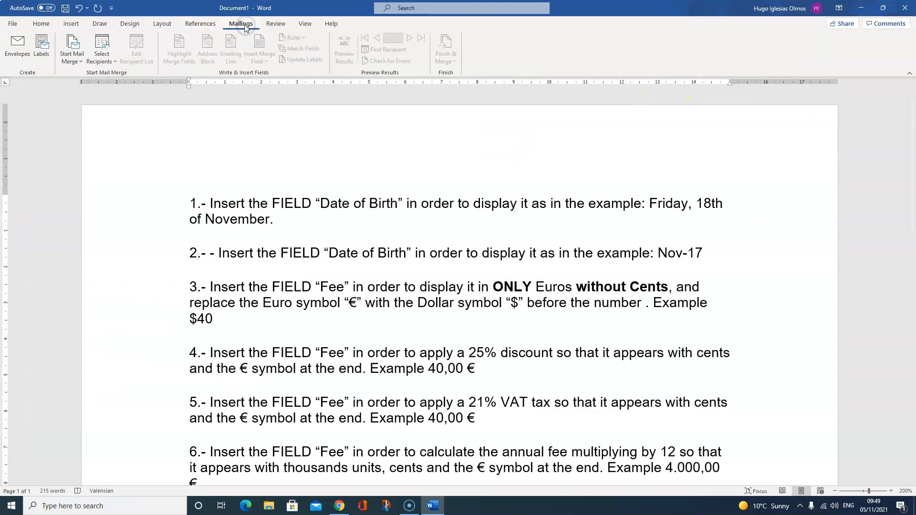
pyautogui.click(102, 56)
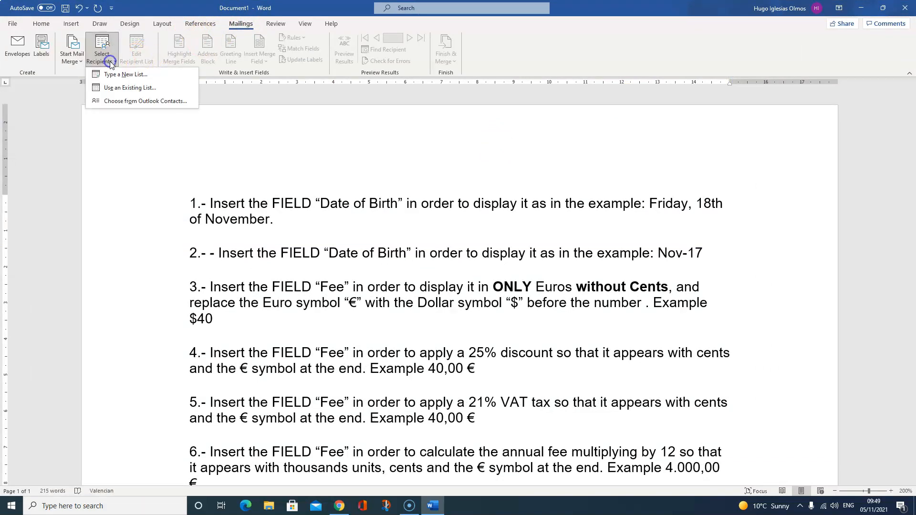
pyautogui.click(126, 89)
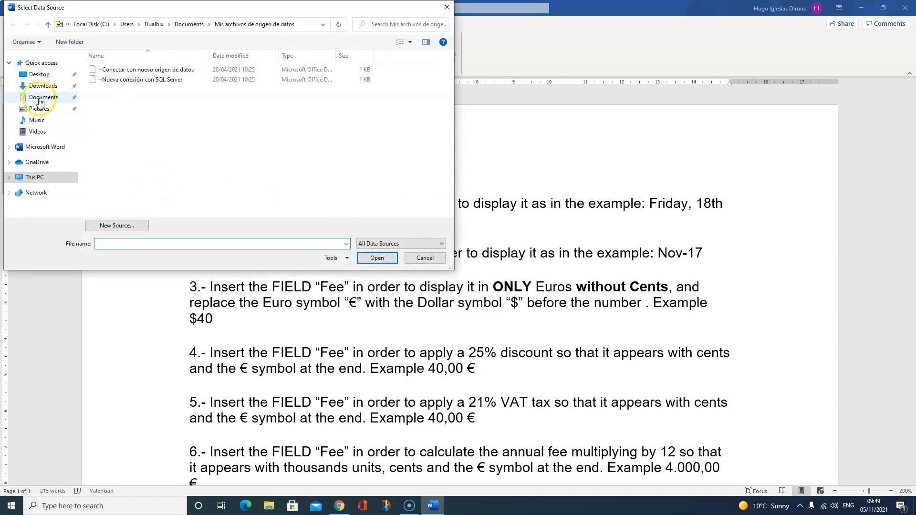
pyautogui.click(40, 97)
pyautogui.click(107, 171)
pyautogui.click(371, 260)
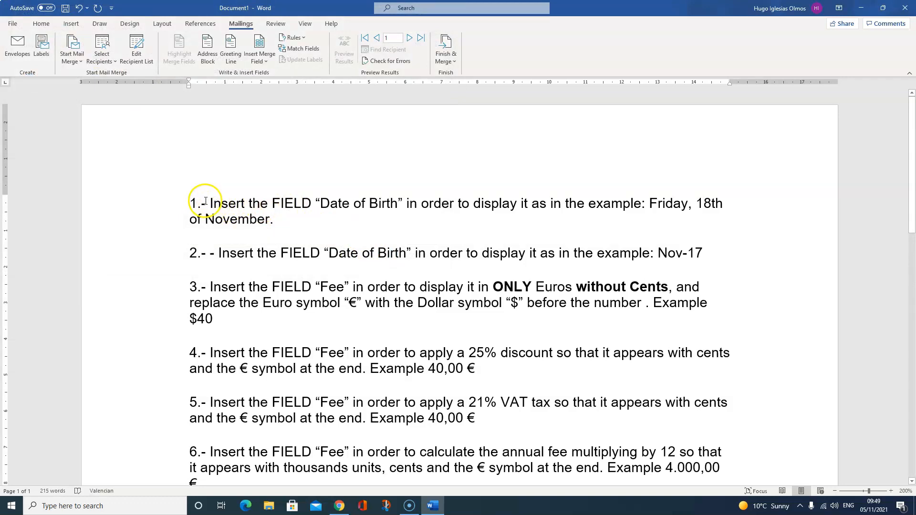
# Step: Insert the Date_of_birth merge field at the end of instruction 1
pyautogui.click(343, 218)
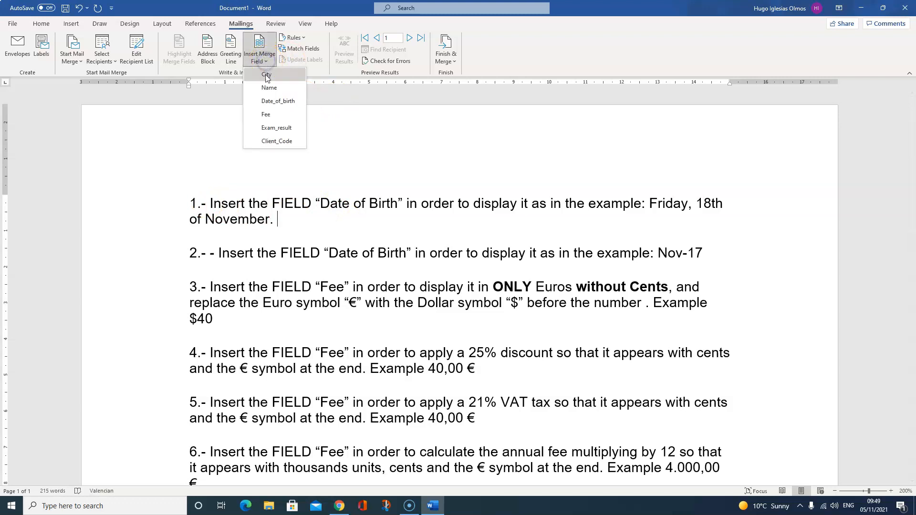
pyautogui.click(272, 105)
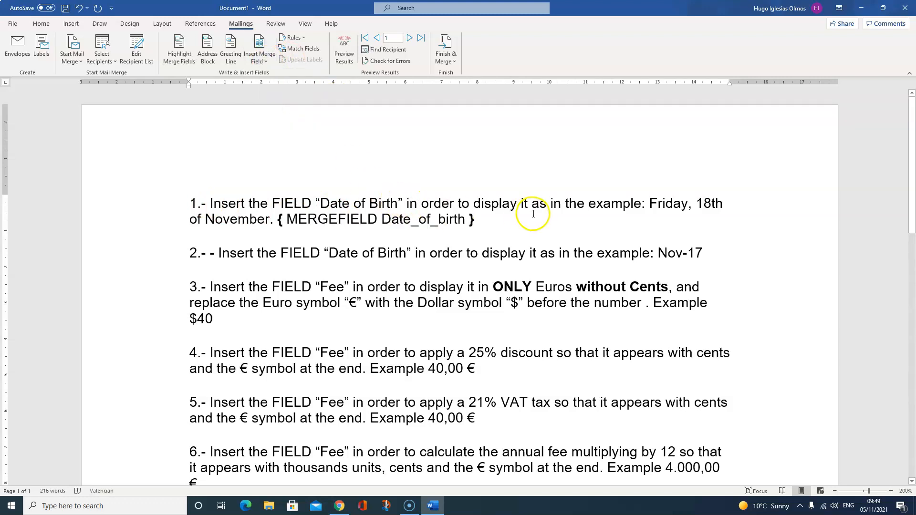
pyautogui.click(361, 219)
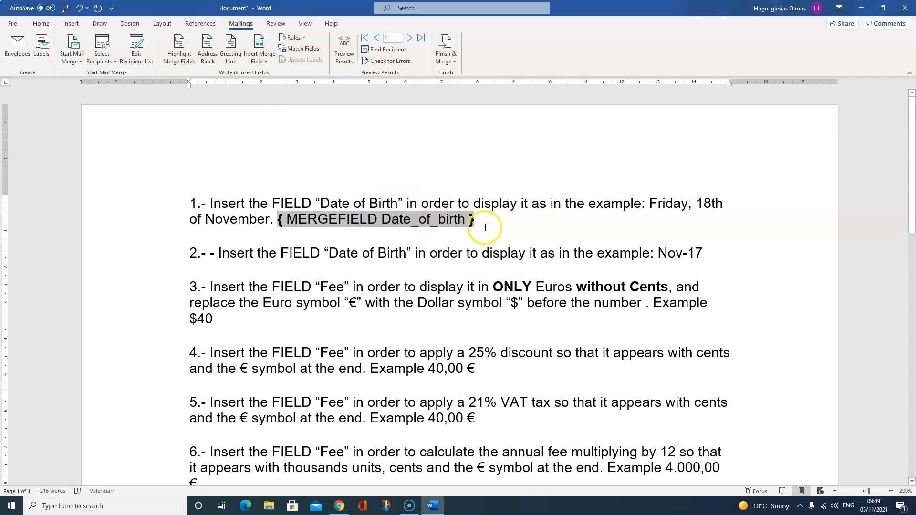
pyautogui.click(477, 223)
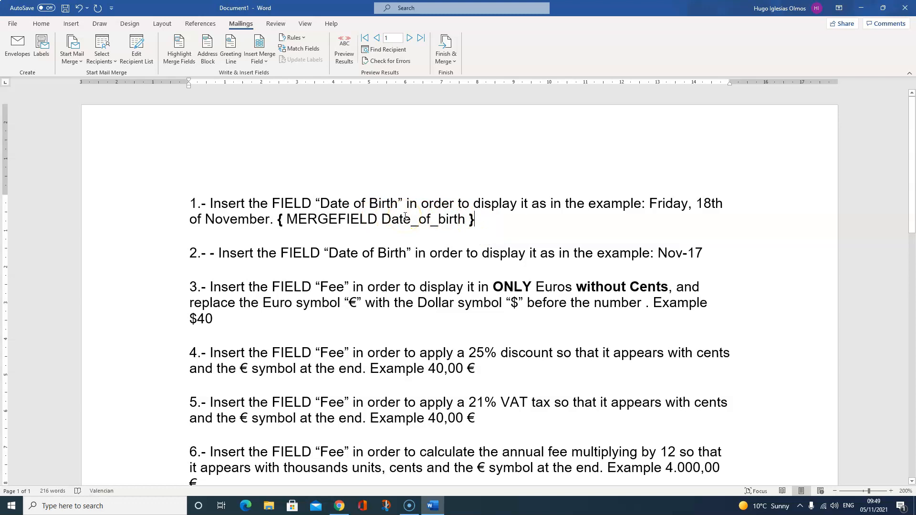
# Step: Toggle the Date_of_birth field between its field code and its field name, ending with the code displayed
pyautogui.hotkey('alt', 'F9')
pyautogui.hotkey('alt', 'F9')
pyautogui.hotkey('alt', 'F9')
pyautogui.hotkey('alt', 'F9')
pyautogui.hotkey('alt', 'F9')
pyautogui.hotkey('alt', 'F9')
pyautogui.hotkey('alt', 'F9')
pyautogui.hotkey('alt', 'F9')
pyautogui.rightClick(413, 219)
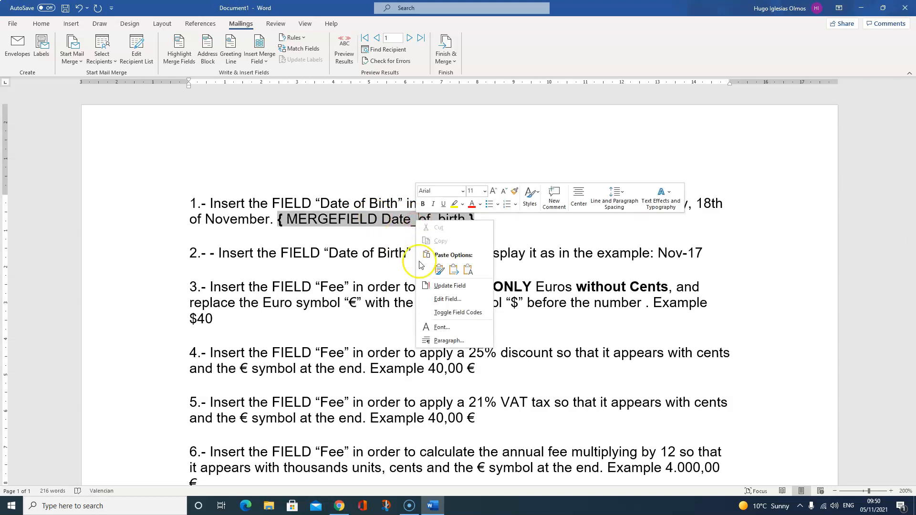
pyautogui.click(473, 313)
pyautogui.rightClick(359, 223)
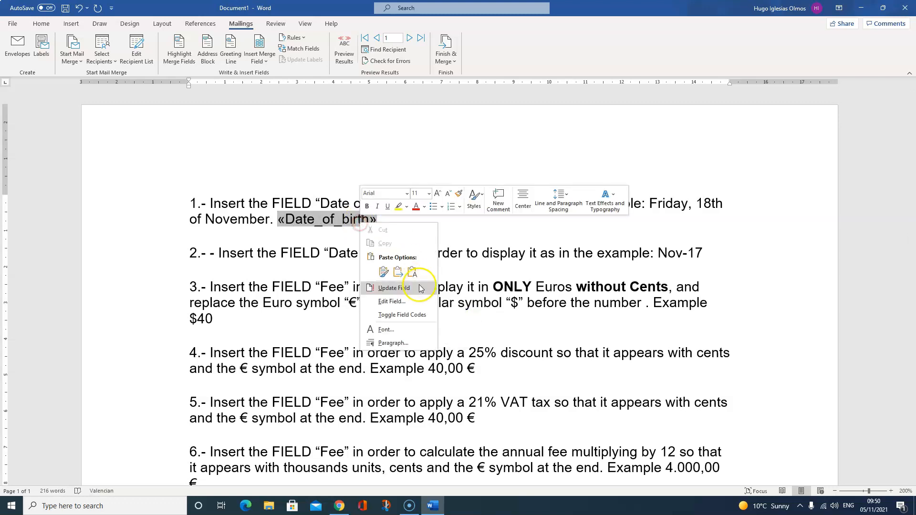
pyautogui.click(419, 314)
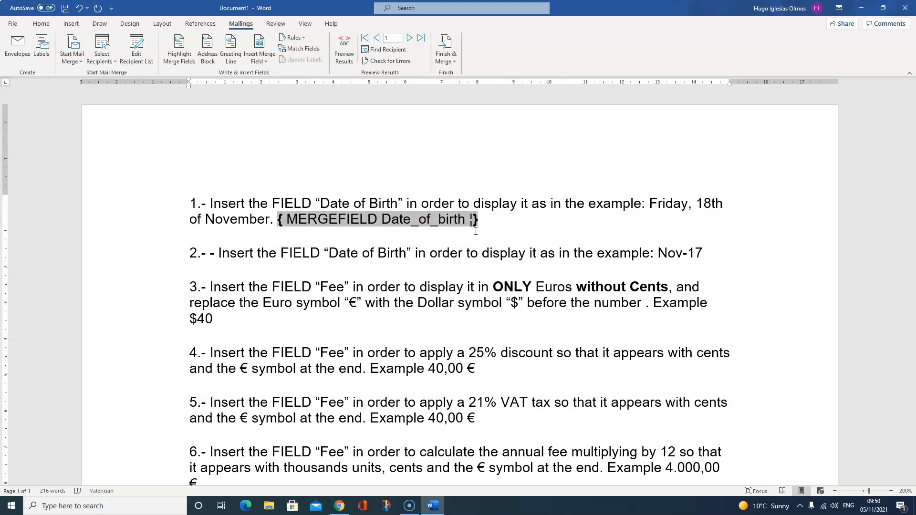
# Step: Remove the stray character from the field code and switch the keyboard input to Spanish (Spain)
pyautogui.write('¬')
pyautogui.press('BackSpace')
pyautogui.click(847, 508)
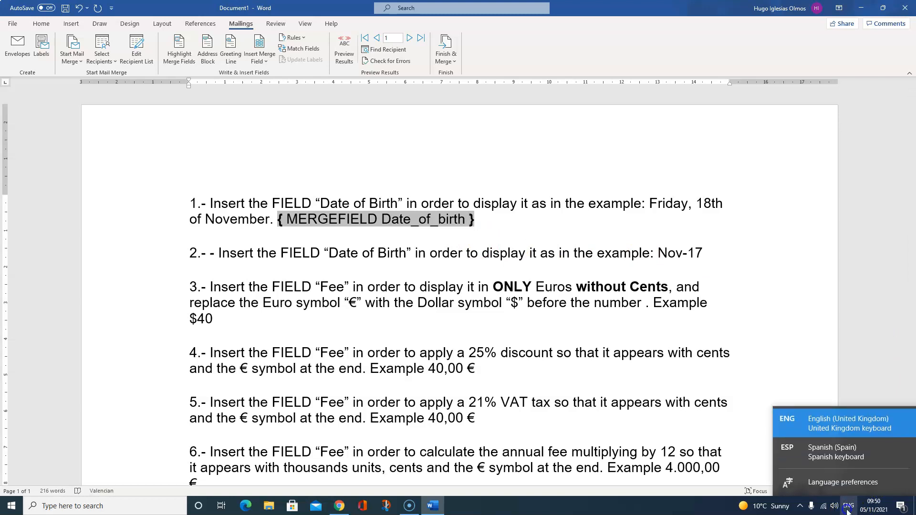
pyautogui.click(847, 456)
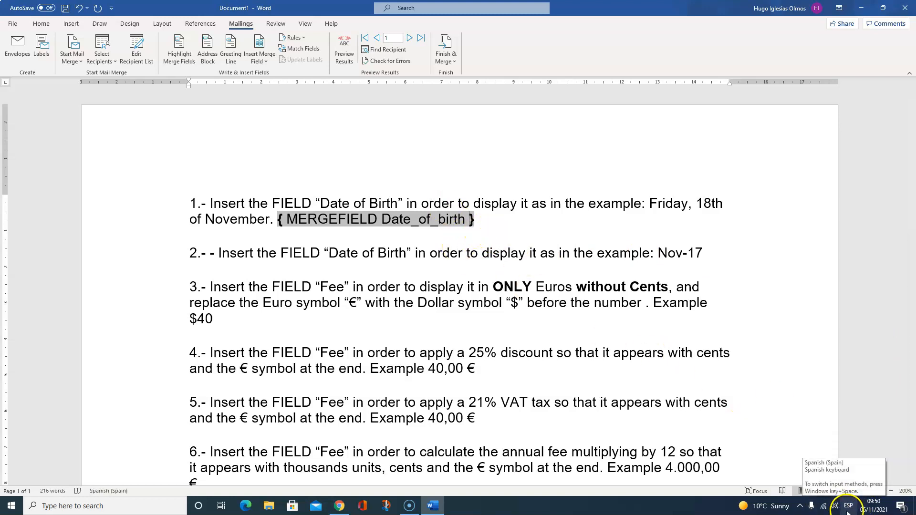
# Step: Add a date format switch for weekday and day, \@ "DDDD', 'DD, after Date_of_birth in the field code
pyautogui.write('\\@')
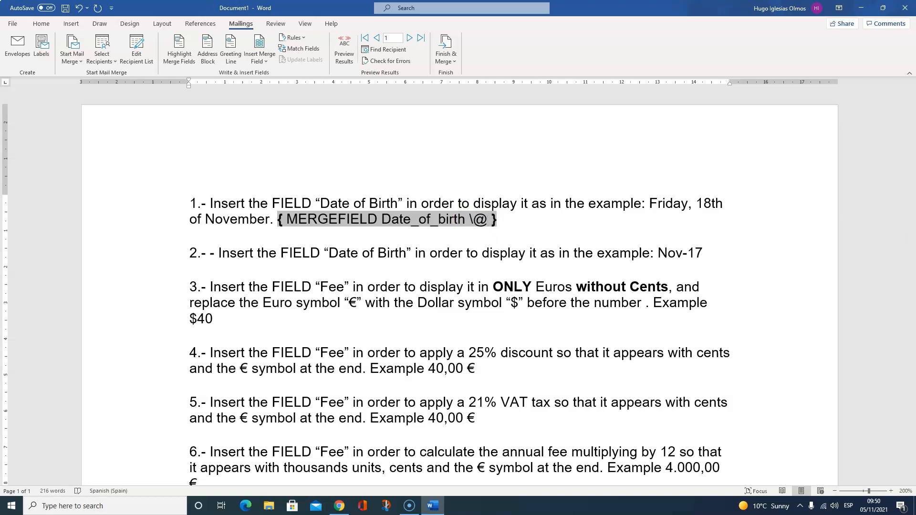
pyautogui.write(' "DDDD')
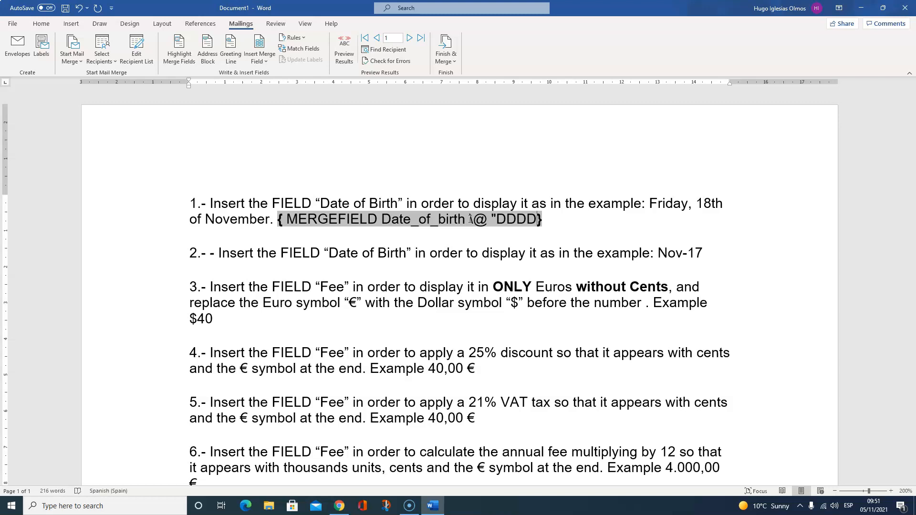
pyautogui.write('"')
pyautogui.write(", 'DD")
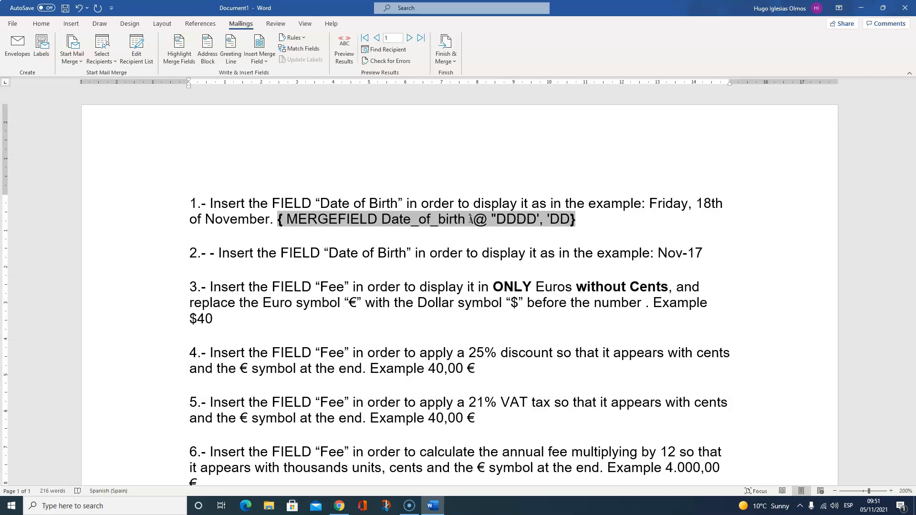
# Step: Complete the date format in item 1's field code with 'th of 'MMMM and the closing quotation mark
pyautogui.write("'")
pyautogui.write('th of')
pyautogui.write("'")
pyautogui.write(' o')
pyautogui.write('f')
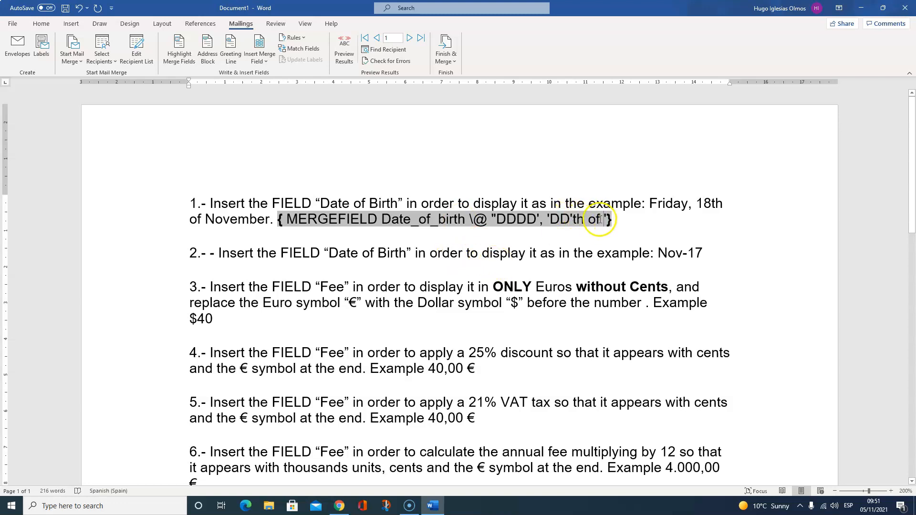
pyautogui.click(608, 217)
pyautogui.write("'M")
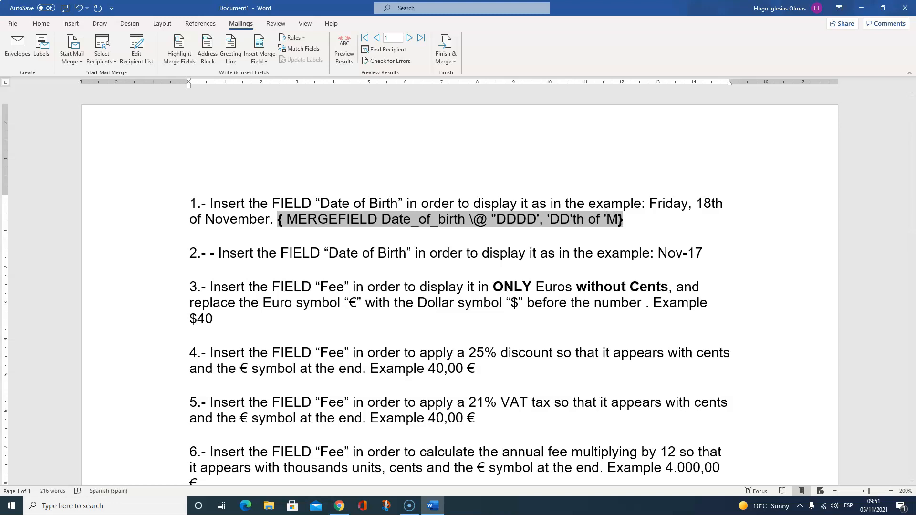
pyautogui.write('MMM')
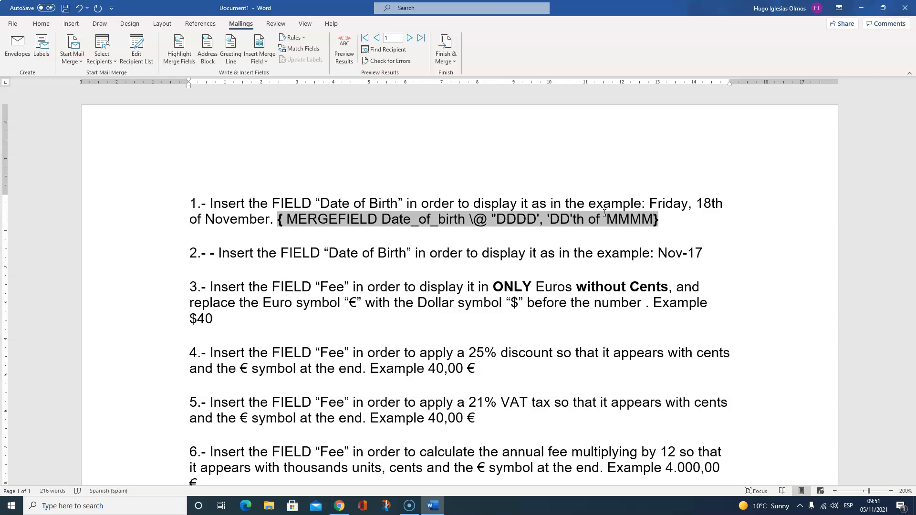
pyautogui.write('"')
# Step: Hide the field codes and preview the merge result of the date in item 1
pyautogui.click(341, 54)
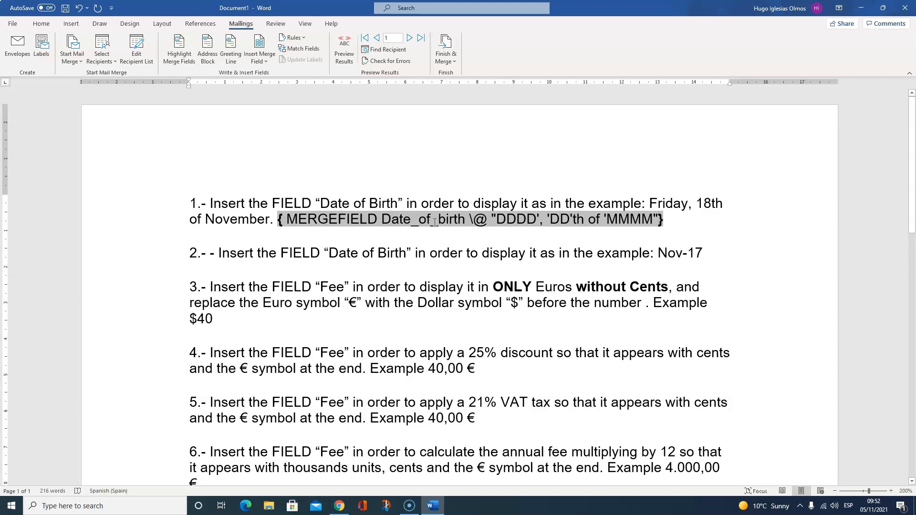
pyautogui.hotkey('alt', 'F9')
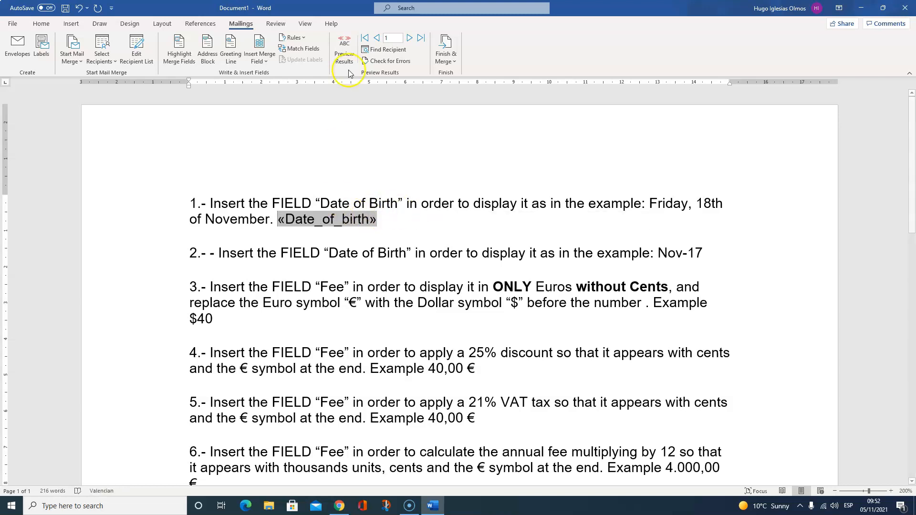
pyautogui.click(344, 52)
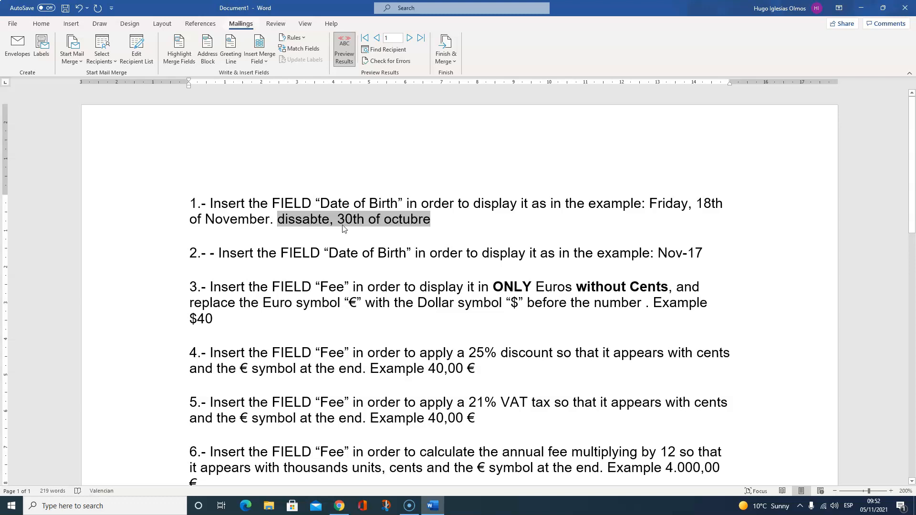
# Step: Display the field codes again and delete item 1's instruction text, keeping only its number and the merge field
pyautogui.press('alt')
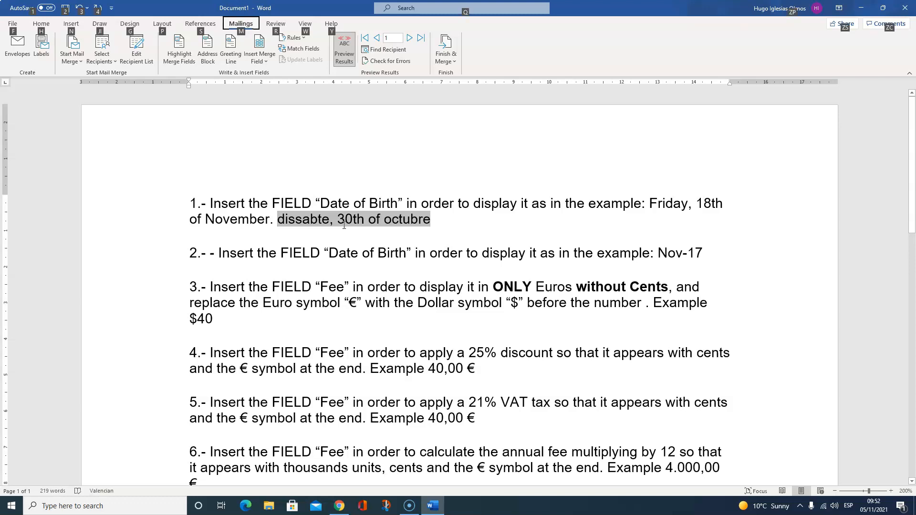
pyautogui.hotkey('alt', 'F9')
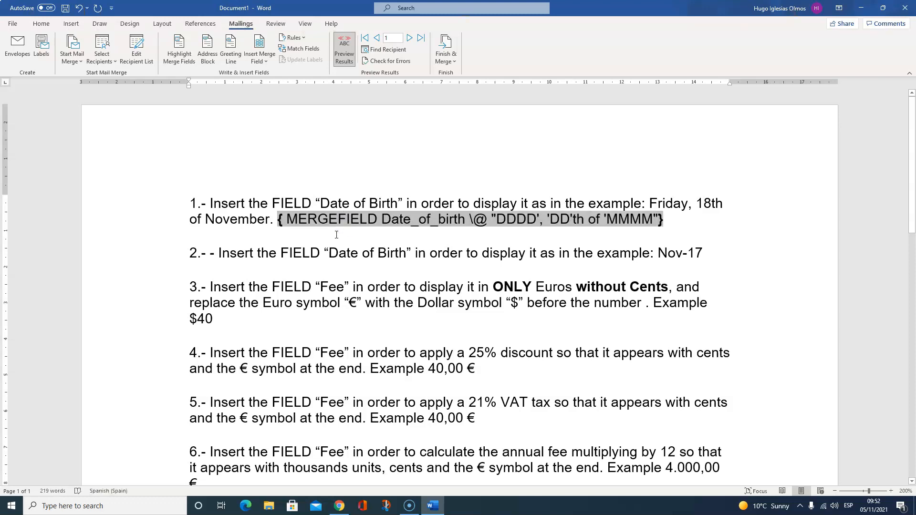
pyautogui.moveTo(275, 220); pyautogui.dragTo(208, 204)
pyautogui.press('Delete')
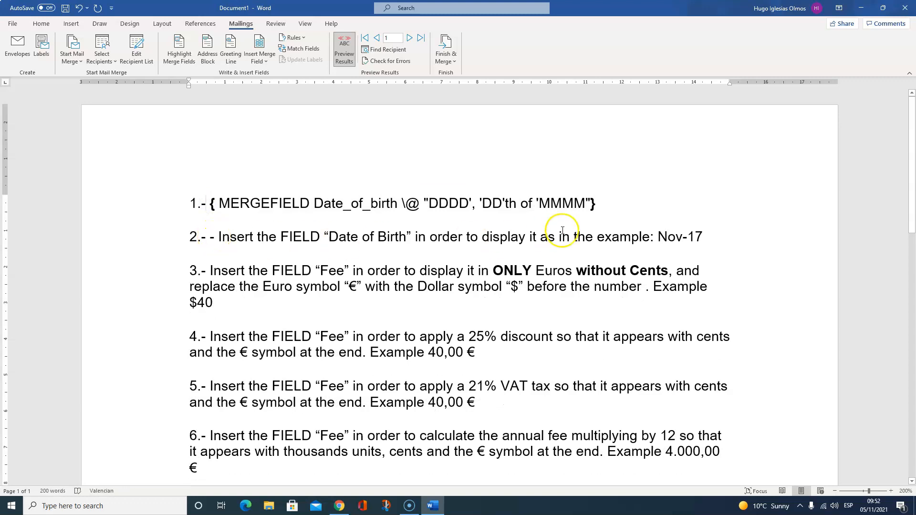
# Step: Delete item 2's instruction text, keeping only its number and dash
pyautogui.click(714, 238)
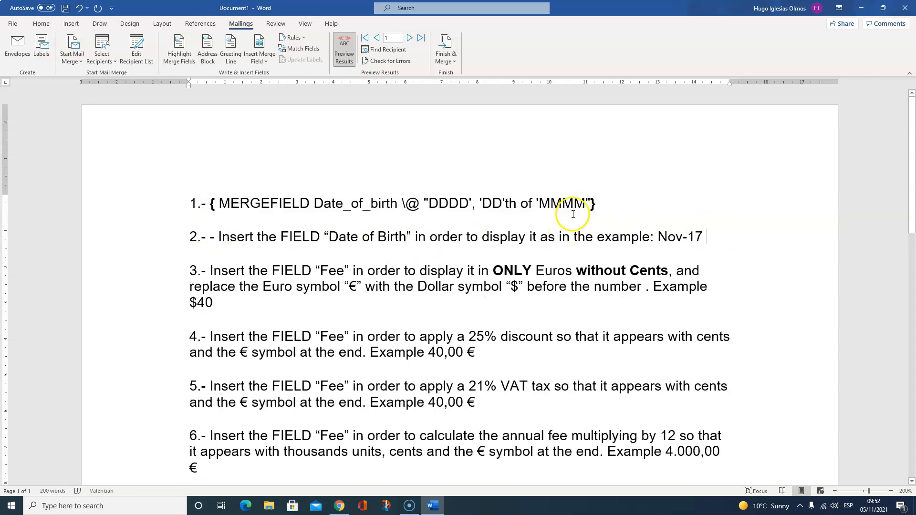
pyautogui.moveTo(658, 237); pyautogui.dragTo(689, 238)
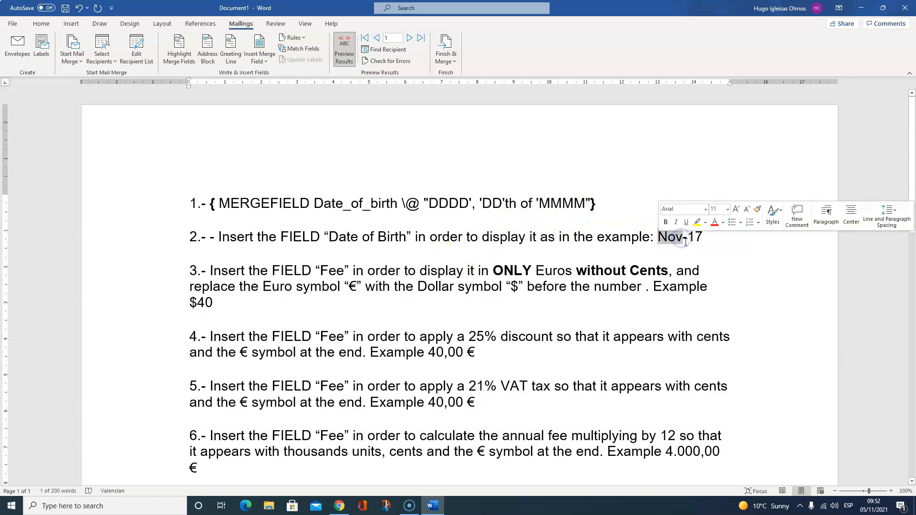
pyautogui.click(727, 244)
pyautogui.click(703, 236)
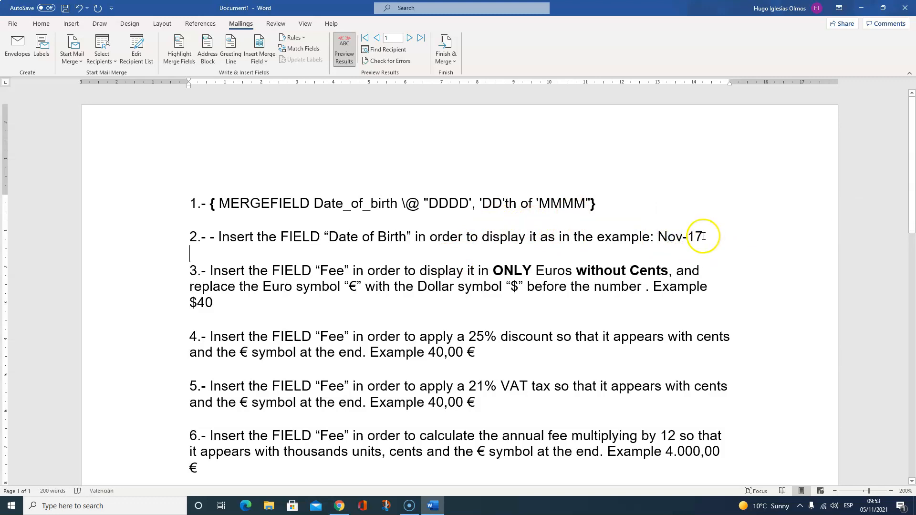
pyautogui.moveTo(705, 237); pyautogui.dragTo(215, 237)
pyautogui.press('Delete')
pyautogui.click(243, 239)
pyautogui.press('BackSpace')
pyautogui.press('BackSpace')
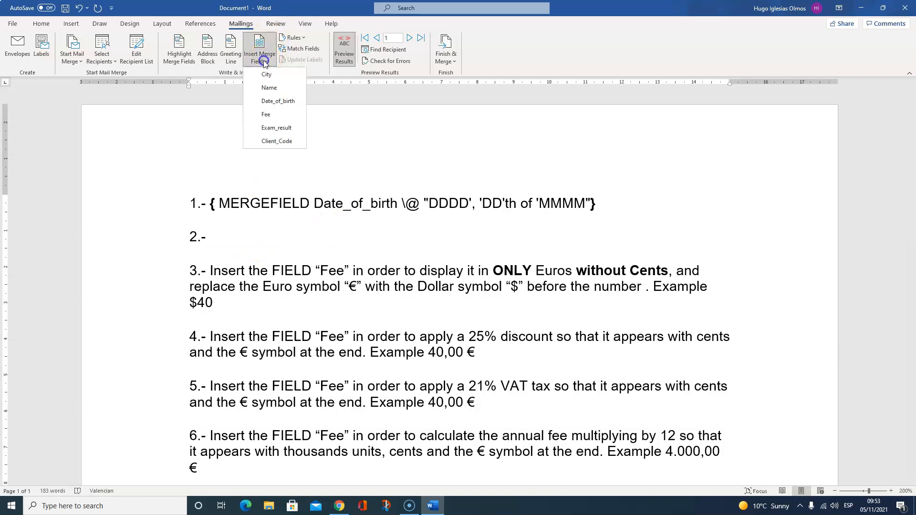
# Step: Insert the Date_of_birth merge field in item 2 and add the date format switch \@ MMM-YY to its field code
pyautogui.click(290, 104)
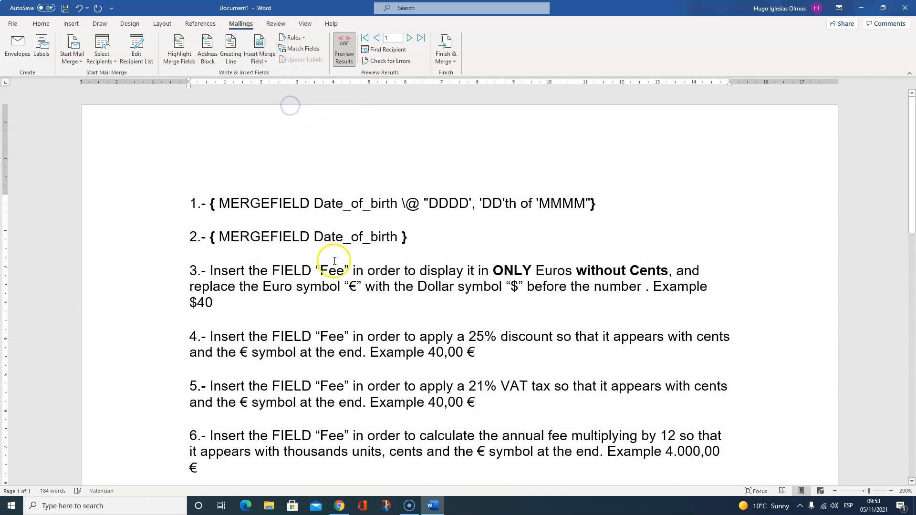
pyautogui.click(398, 237)
pyautogui.write('\\@')
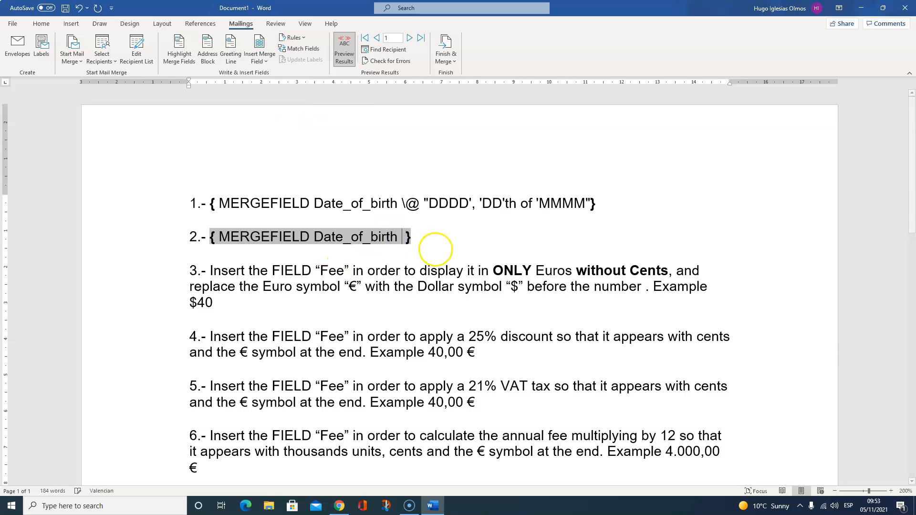
pyautogui.write(' "')
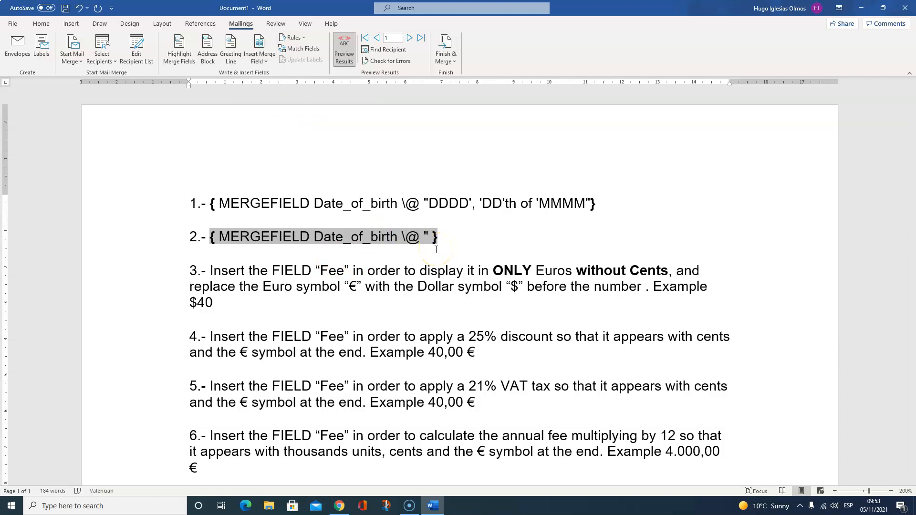
pyautogui.press('BackSpace')
pyautogui.write('MMM-')
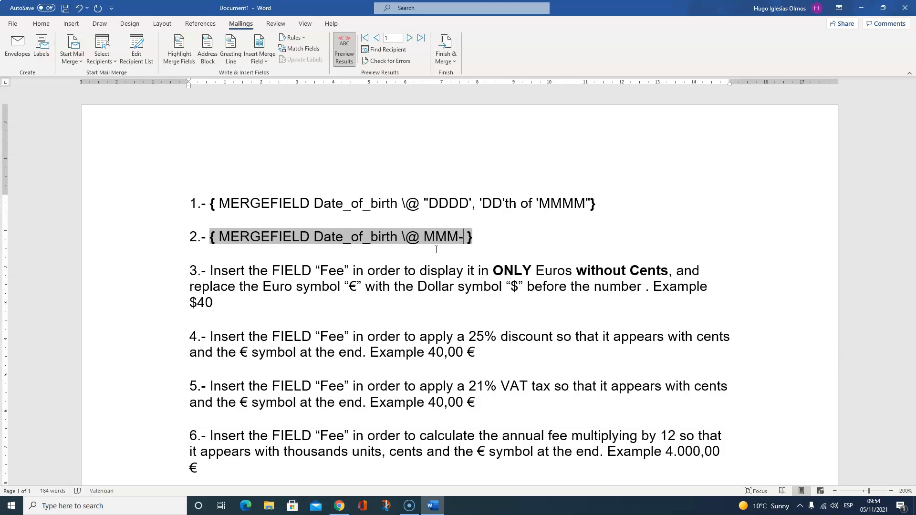
pyautogui.write('YY')
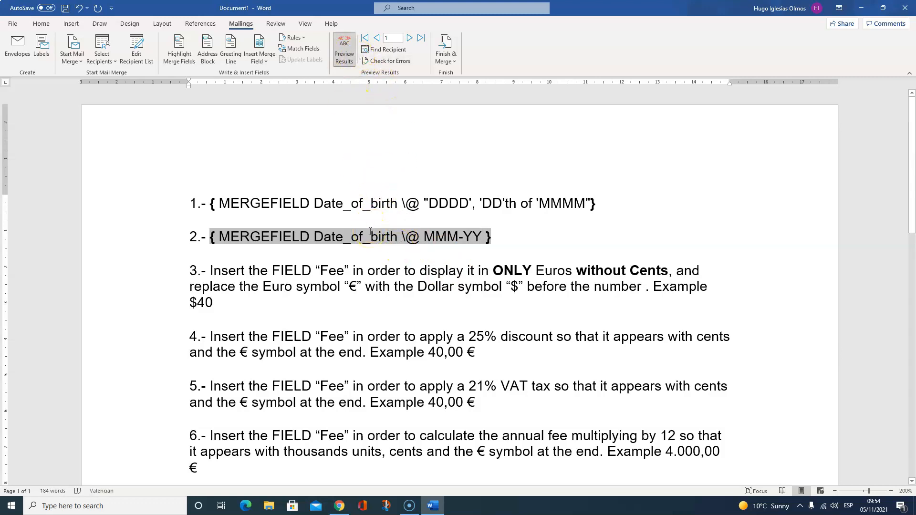
# Step: Hide the field codes and update item 2's date field to apply its new format
pyautogui.hotkey('alt', 'F9')
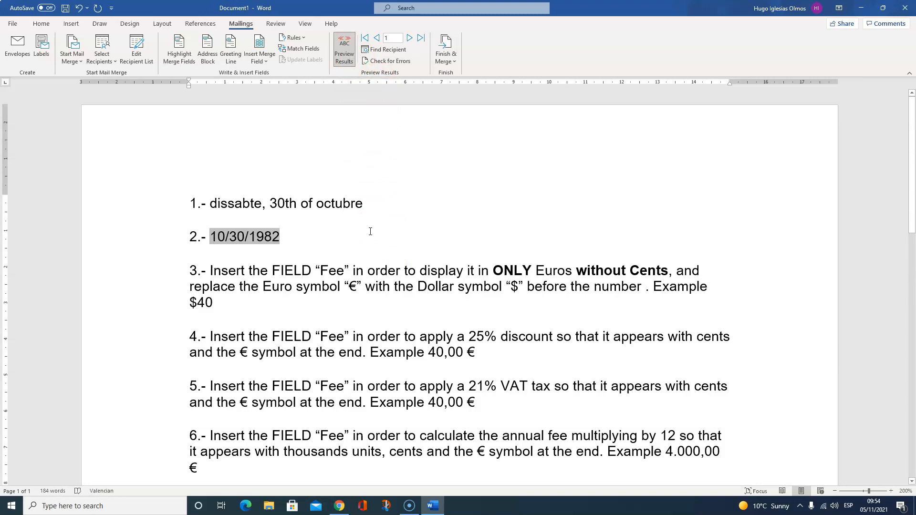
pyautogui.rightClick(263, 237)
pyautogui.click(310, 301)
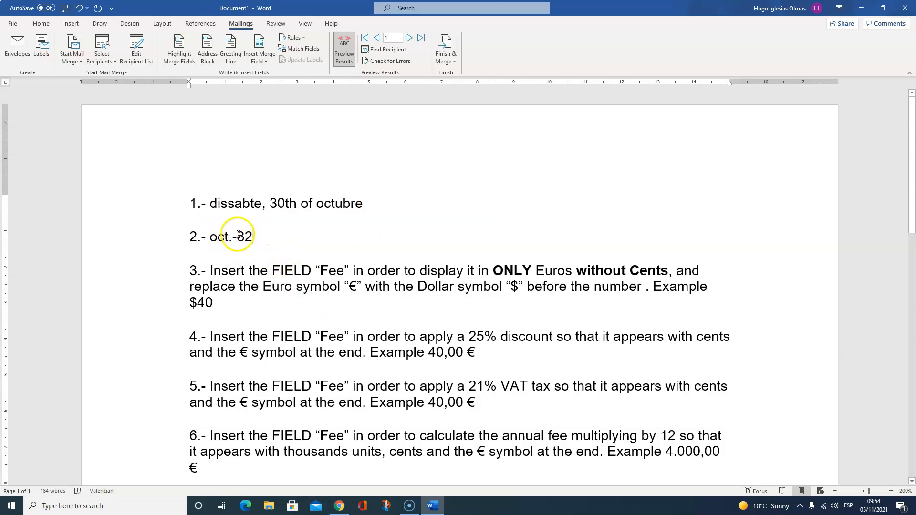
# Step: Preview the formatted dates of items 1 and 2 for the first three recipients, returning to record 1
pyautogui.click(410, 38)
pyautogui.click(412, 37)
pyautogui.click(375, 38)
pyautogui.click(376, 38)
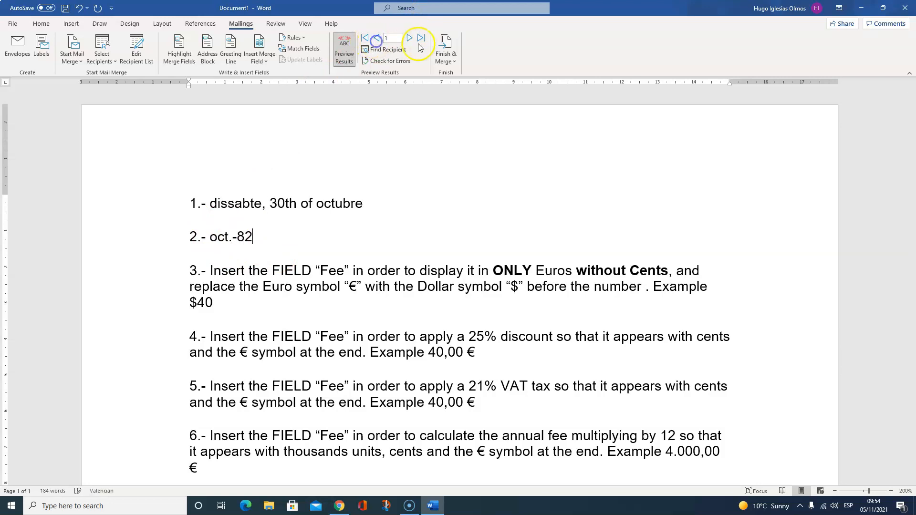
pyautogui.click(411, 37)
pyautogui.click(411, 38)
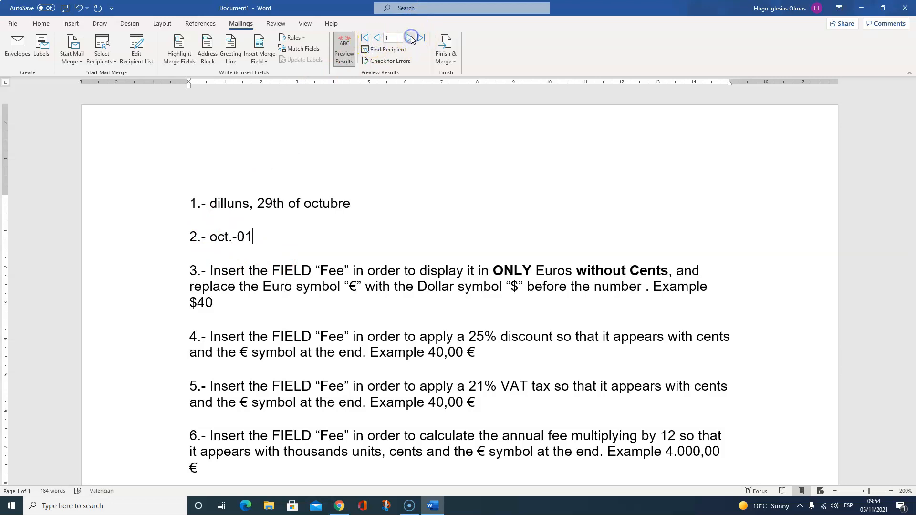
pyautogui.click(377, 38)
pyautogui.click(376, 38)
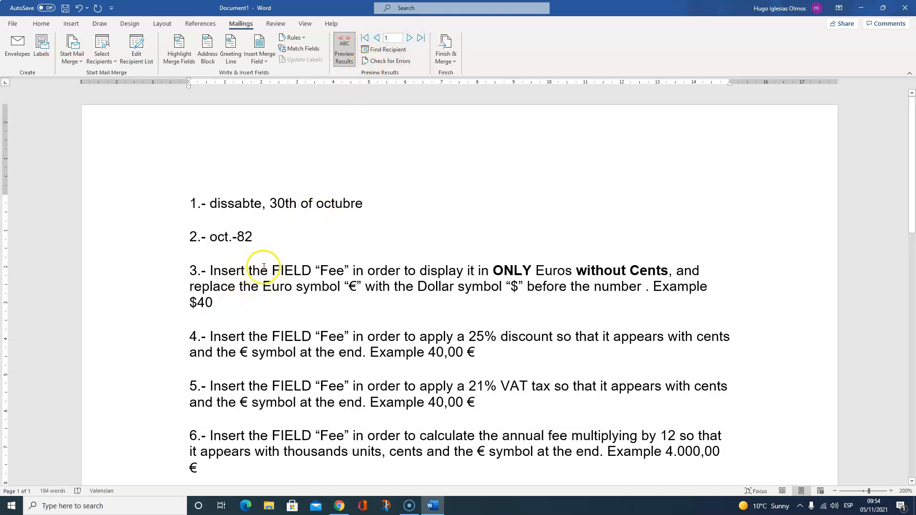
# Step: Display the field codes and insert the Fee merge field after the $40 example at the end of item 3
pyautogui.click(212, 270)
pyautogui.click(211, 271)
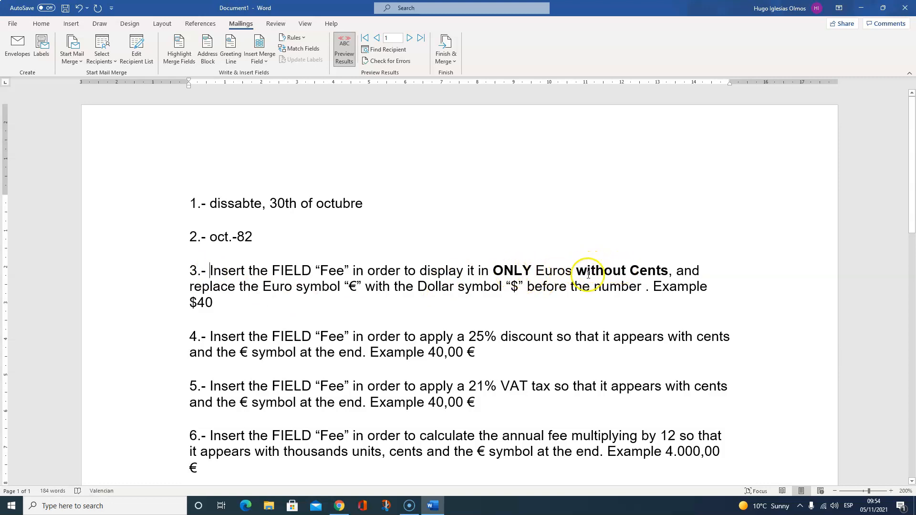
pyautogui.click(244, 300)
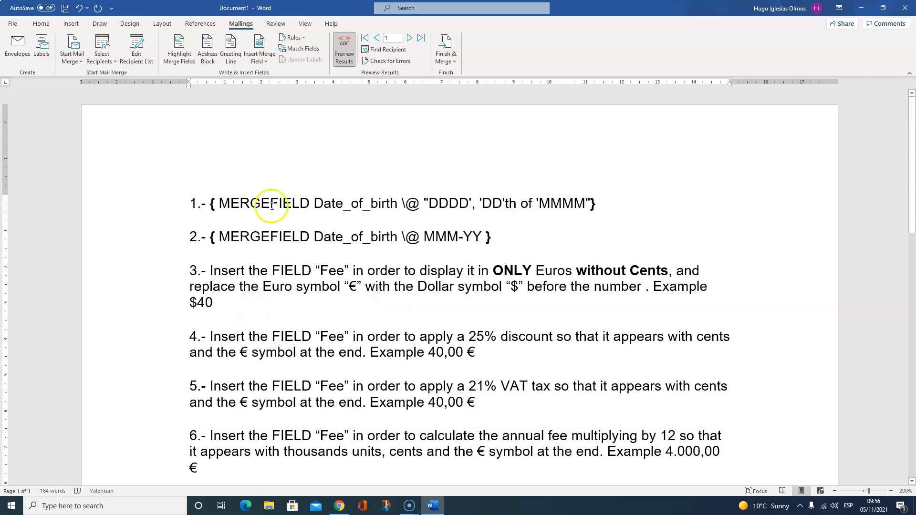
pyautogui.click(263, 52)
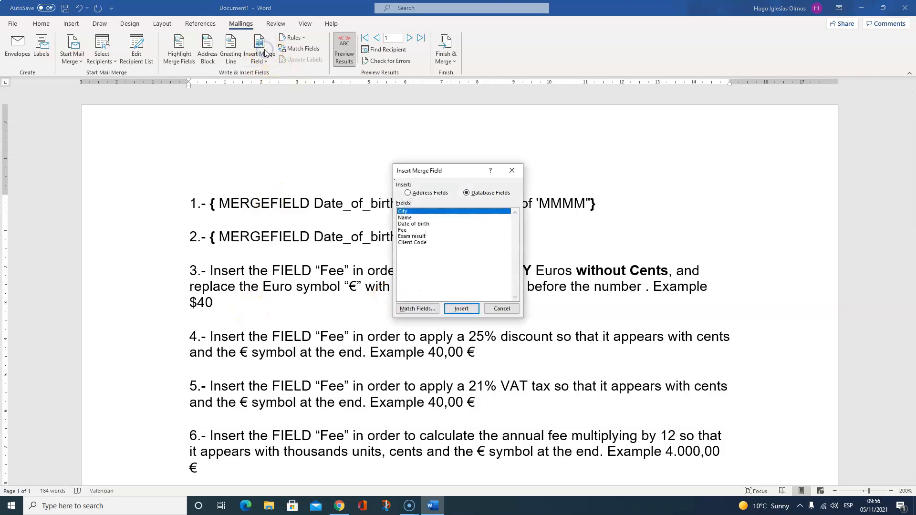
pyautogui.doubleClick(416, 231)
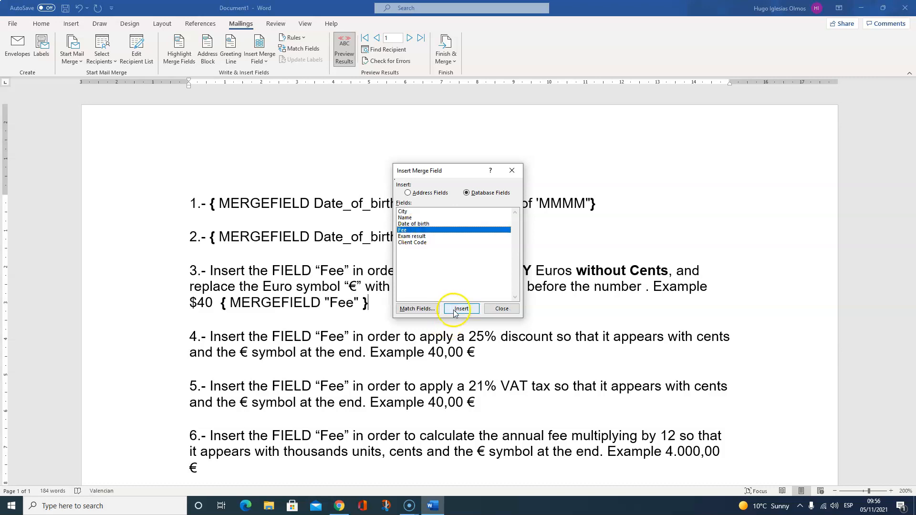
pyautogui.click(502, 309)
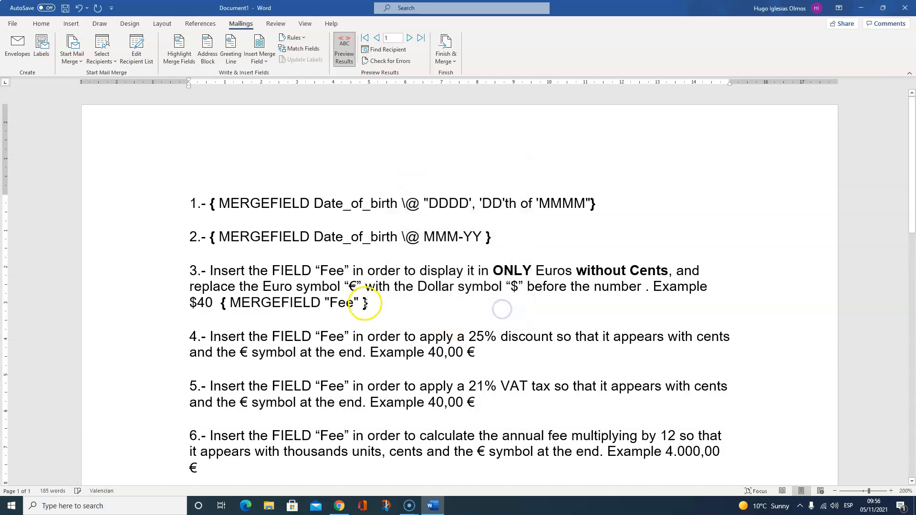
pyautogui.click(365, 303)
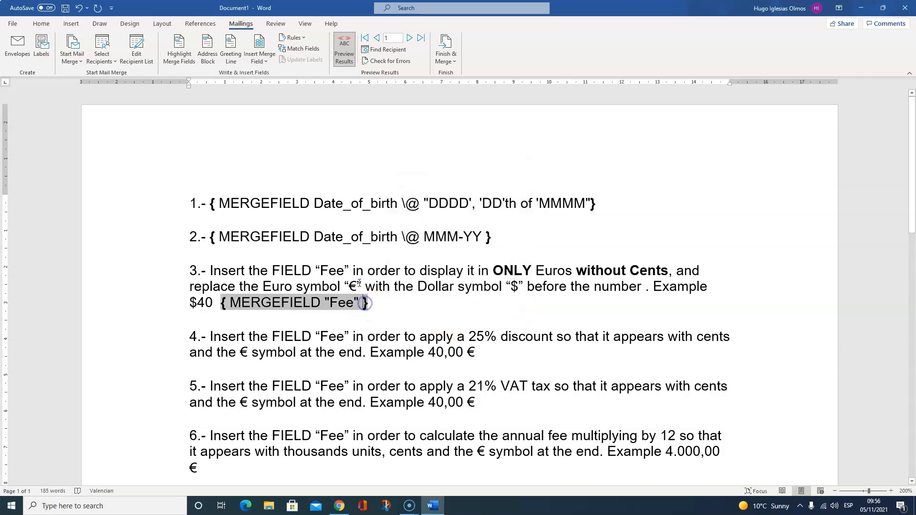
pyautogui.click(260, 60)
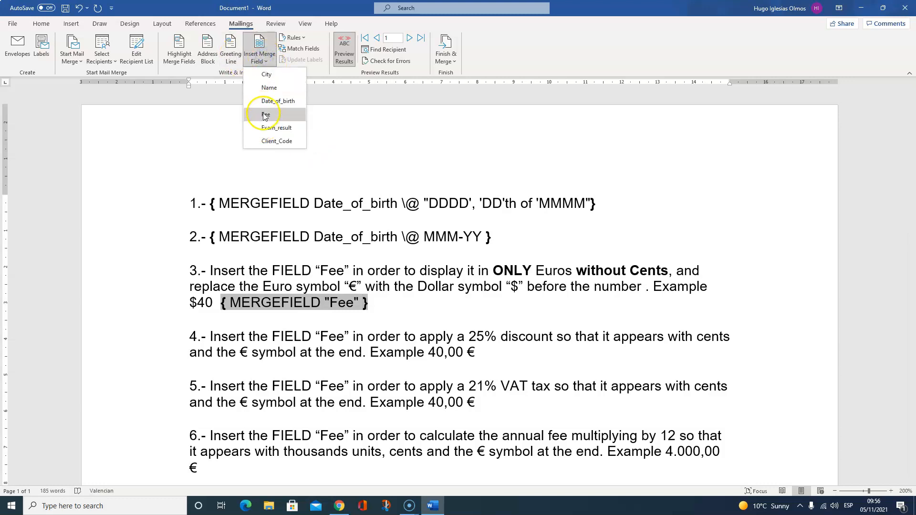
pyautogui.click(259, 44)
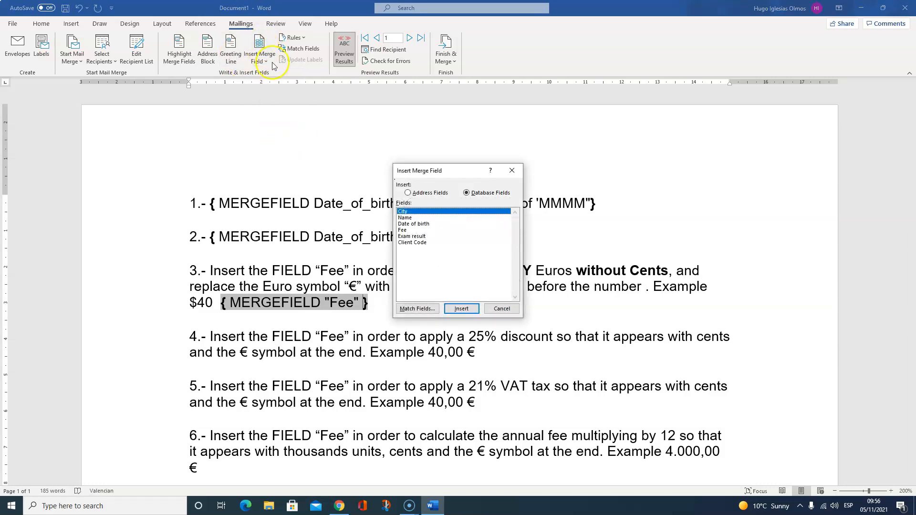
pyautogui.click(512, 171)
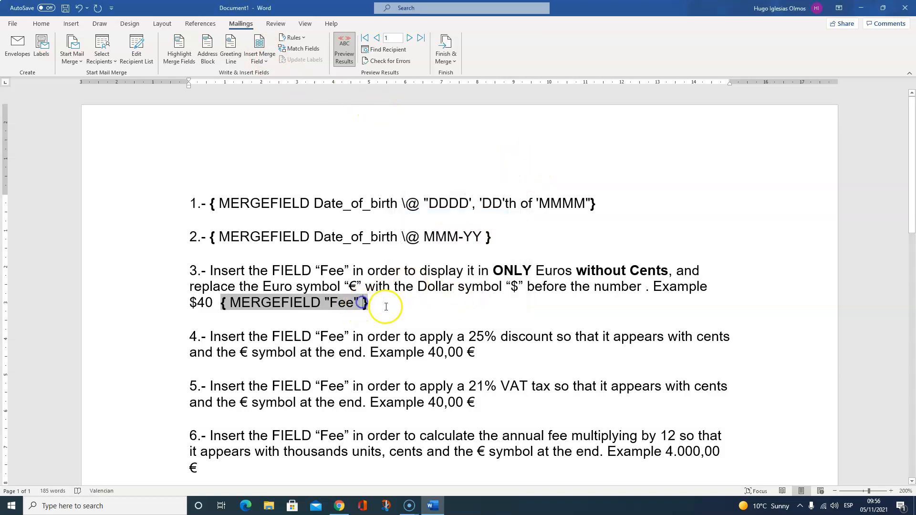
# Step: Add the numeric format switch \# "$##" to the Fee field code in item 3
pyautogui.write('\\#')
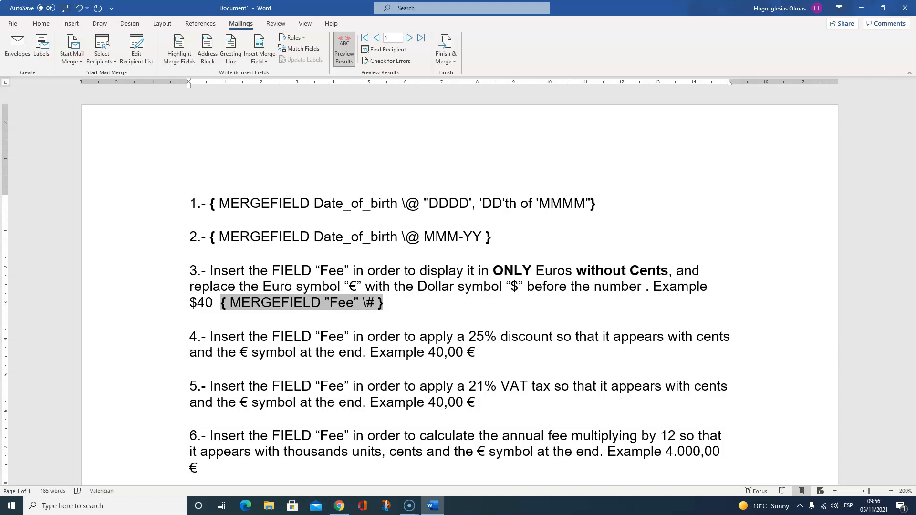
pyautogui.write(' "')
pyautogui.write('##')
pyautogui.press('Left')
pyautogui.press('Left')
pyautogui.press('Left')
pyautogui.write('$##"')
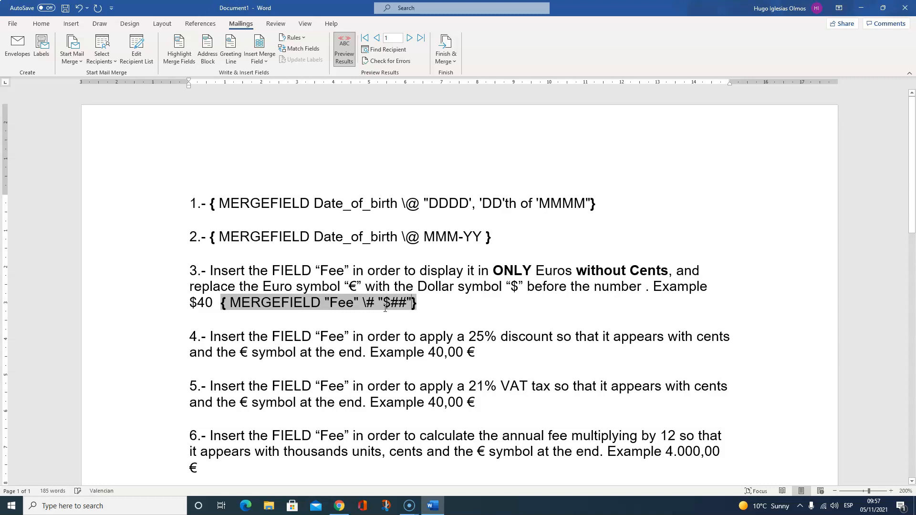
# Step: Hide the field codes to preview item 3's fee and delete its instruction text, keeping the number and merge field
pyautogui.hotkey('alt', 'F9')
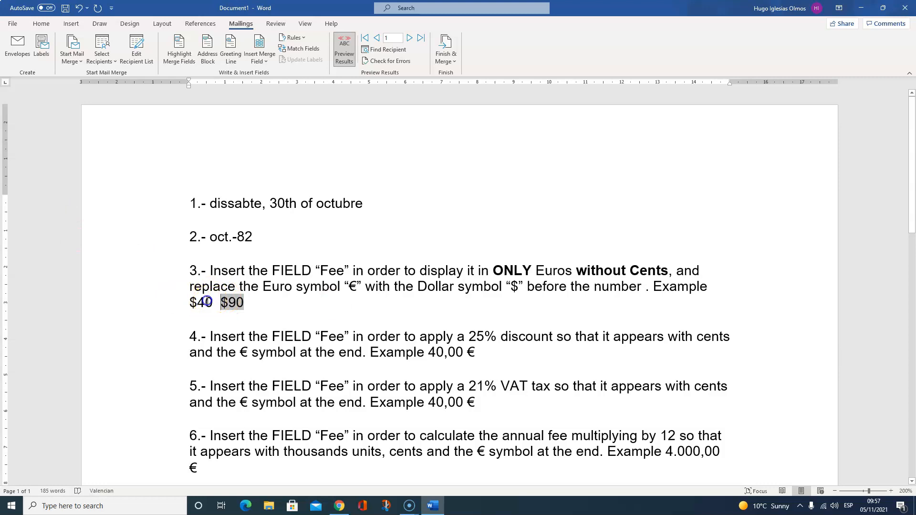
pyautogui.moveTo(220, 302); pyautogui.dragTo(202, 271)
pyautogui.press('BackSpace')
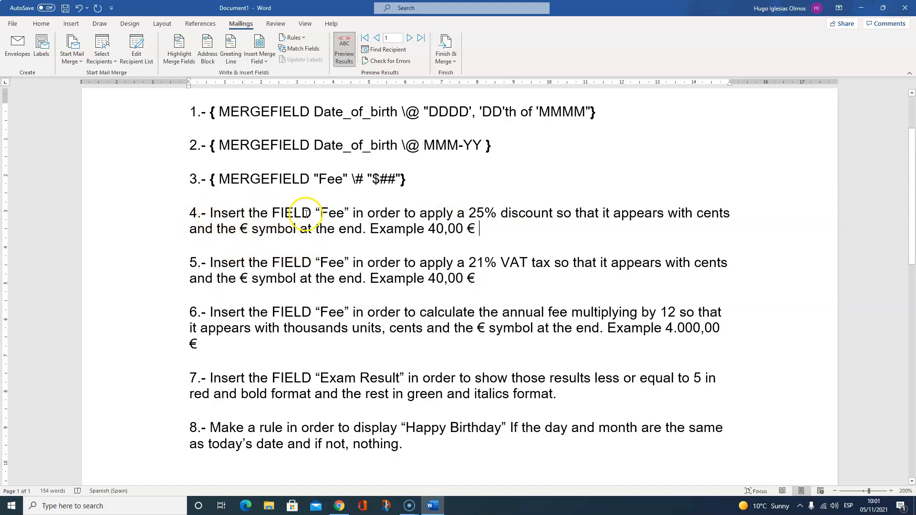
pyautogui.click(494, 217)
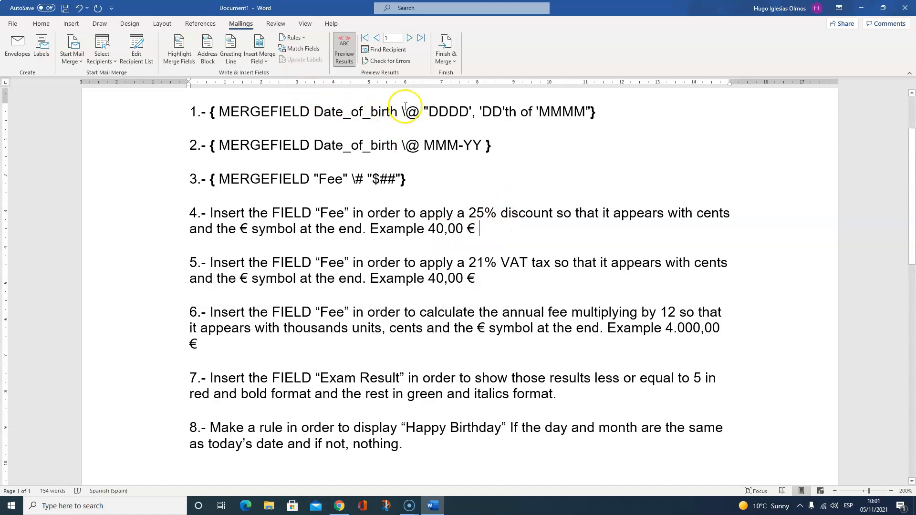
pyautogui.click(258, 63)
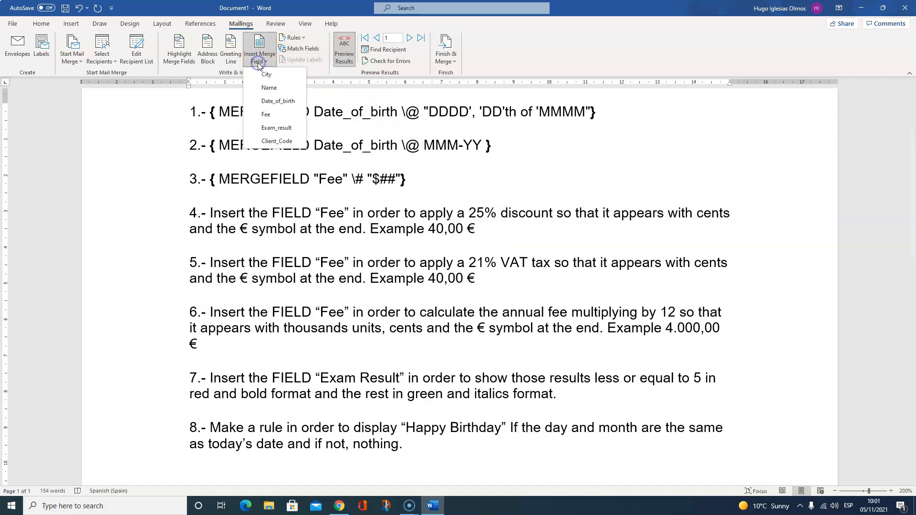
pyautogui.click(286, 114)
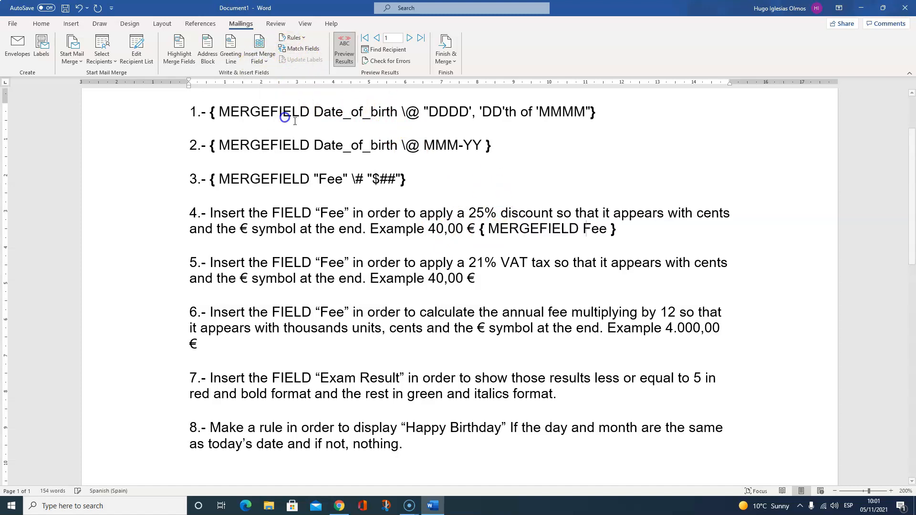
pyautogui.click(605, 228)
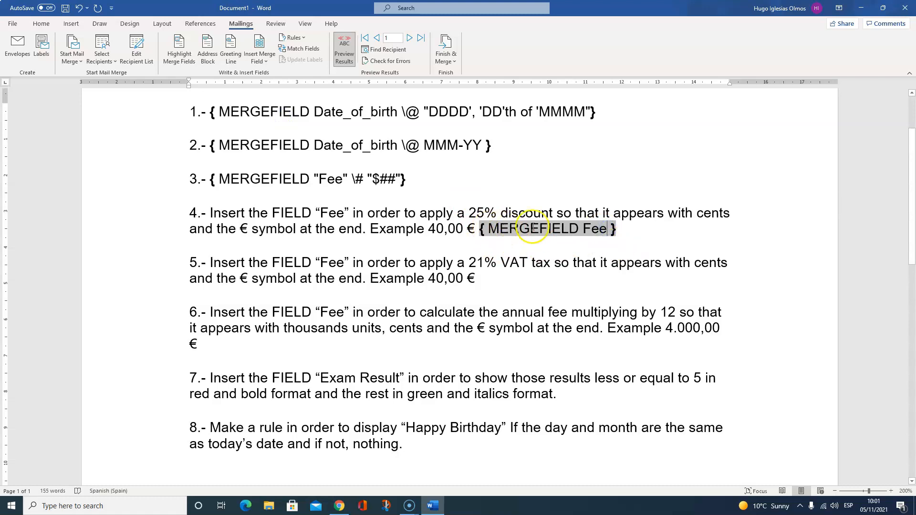
pyautogui.click(663, 234)
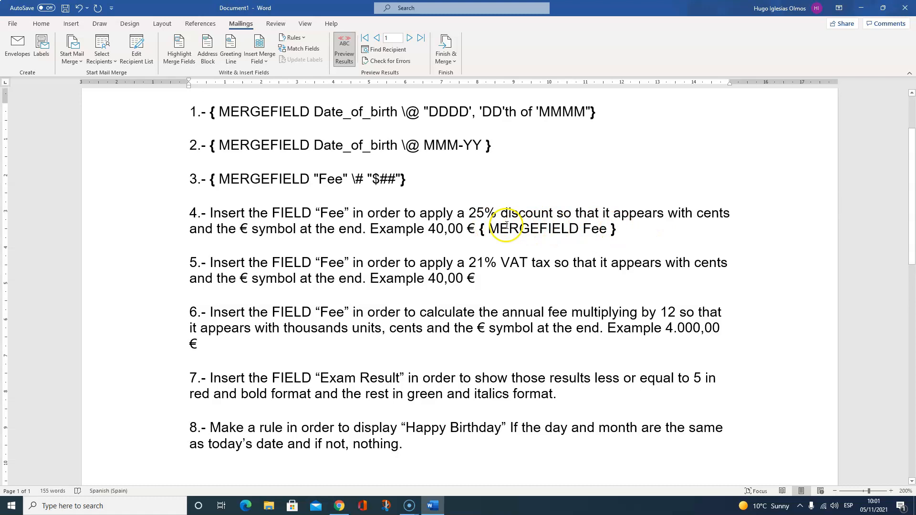
pyautogui.click(481, 228)
pyautogui.moveTo(640, 230); pyautogui.dragTo(520, 230)
pyautogui.press('Delete')
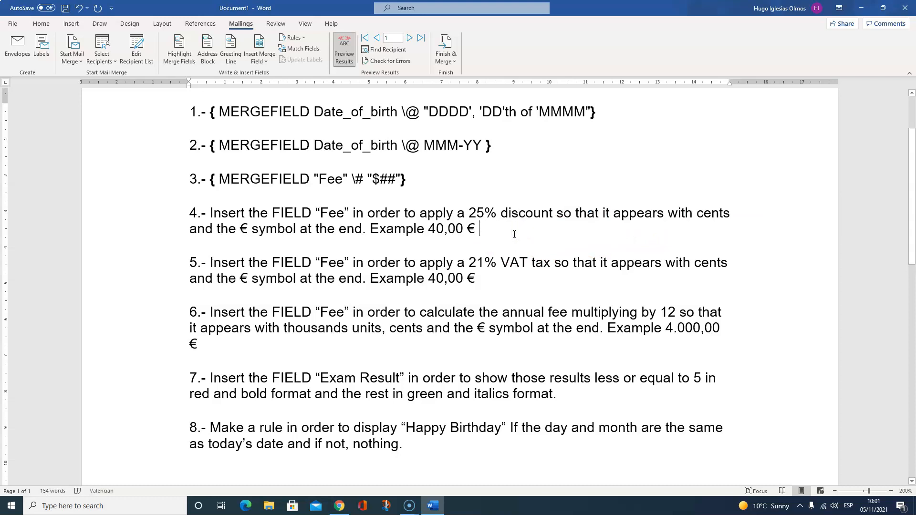
# Step: Insert a formula field at the end of item 4 that multiplies the Fee merge field by 0.75
pyautogui.hotkey('ctrl', 'F9')
pyautogui.write('=')
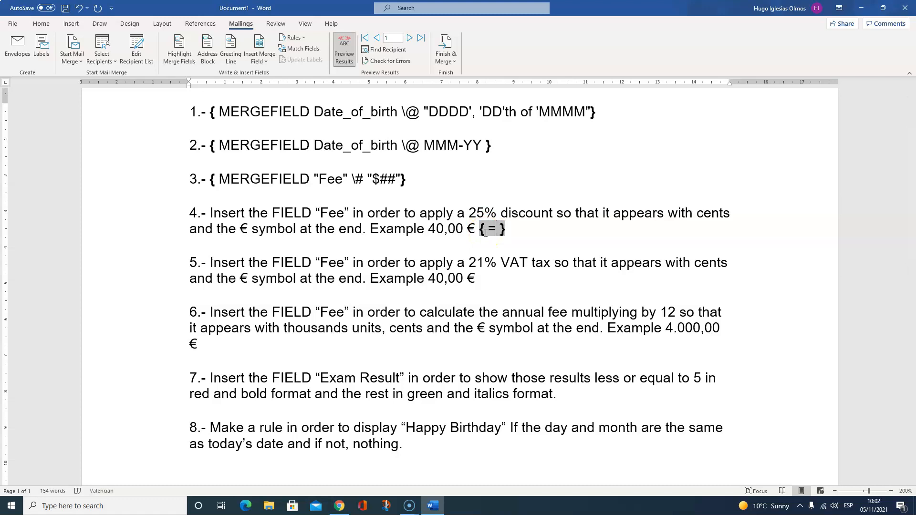
pyautogui.click(269, 60)
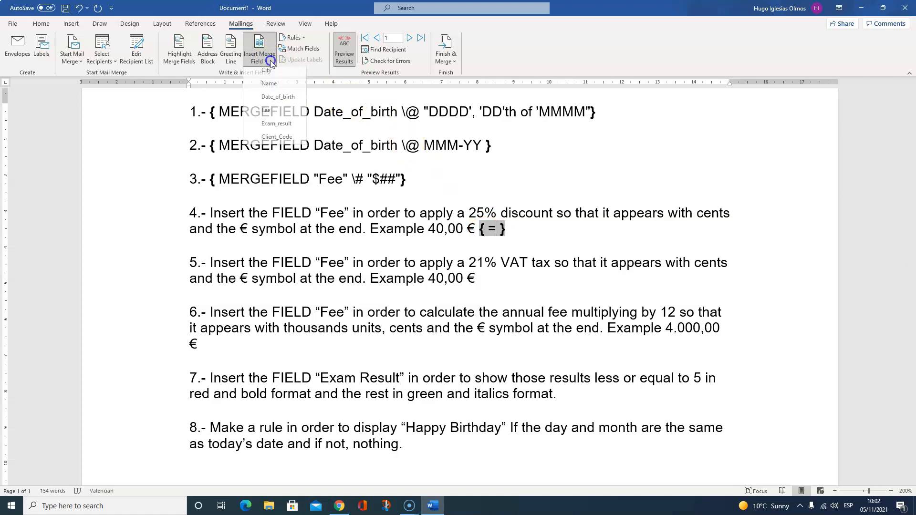
pyautogui.click(268, 111)
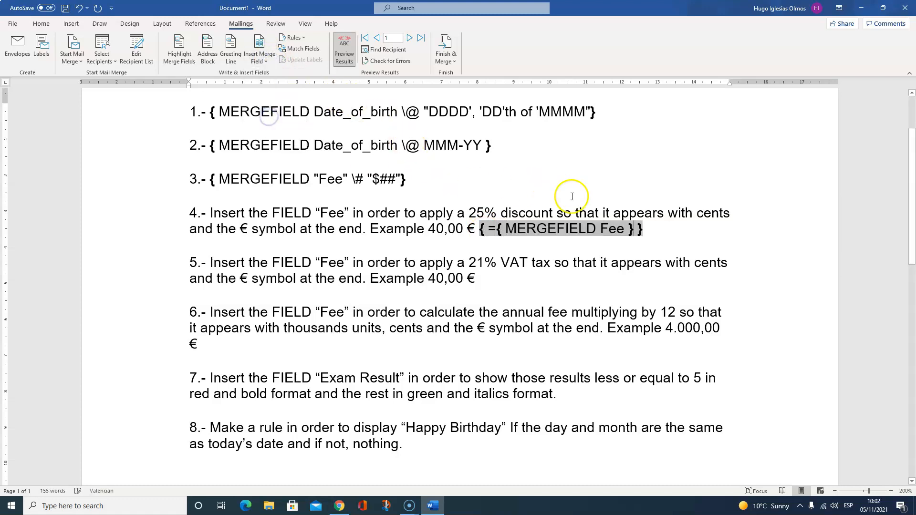
pyautogui.click(635, 230)
pyautogui.write('*')
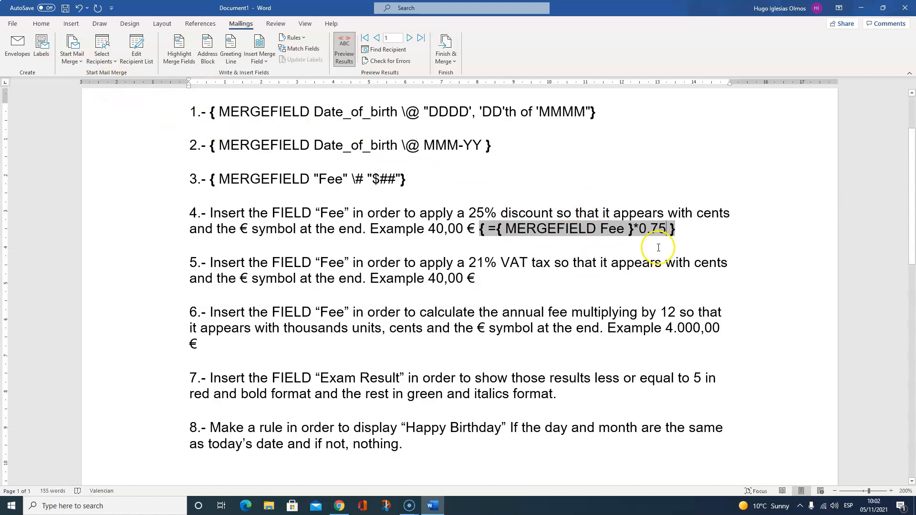
# Step: Add the numeric format switch \# "##,00€" after 0.75 in item 4's formula field
pyautogui.click(648, 231)
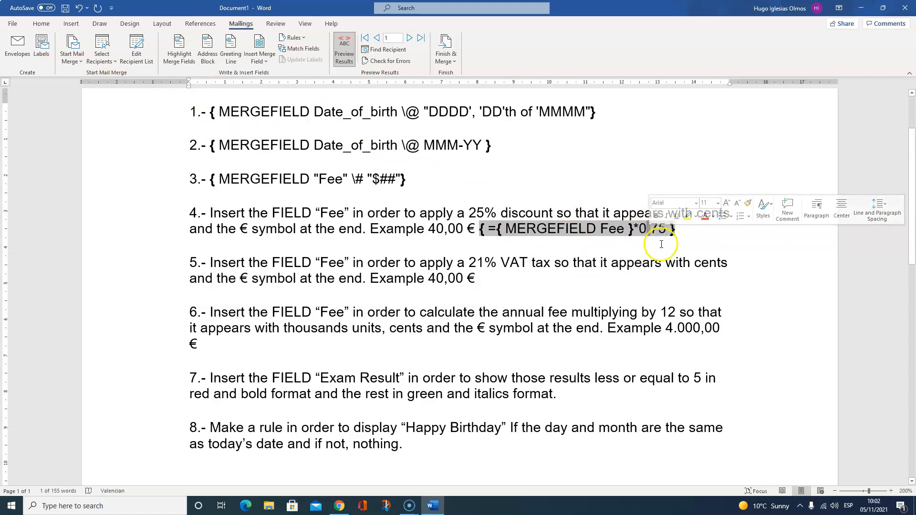
pyautogui.click(660, 244)
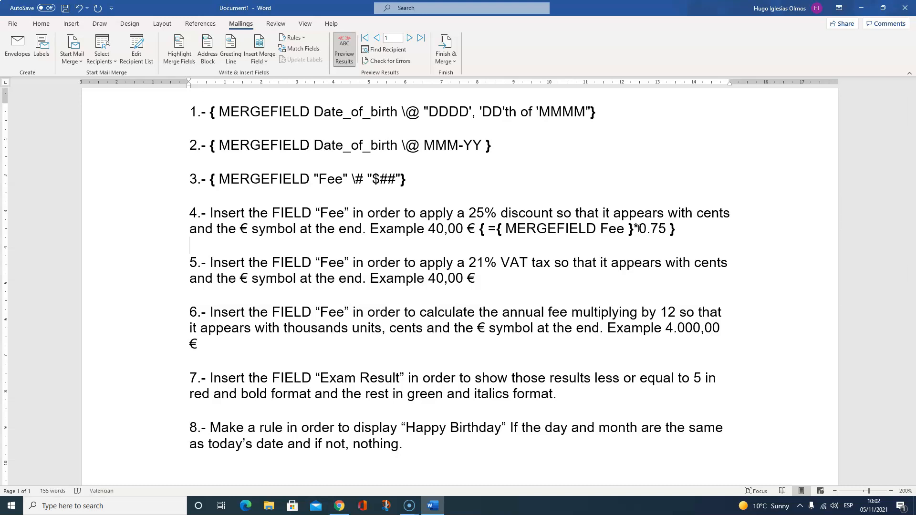
pyautogui.click(662, 227)
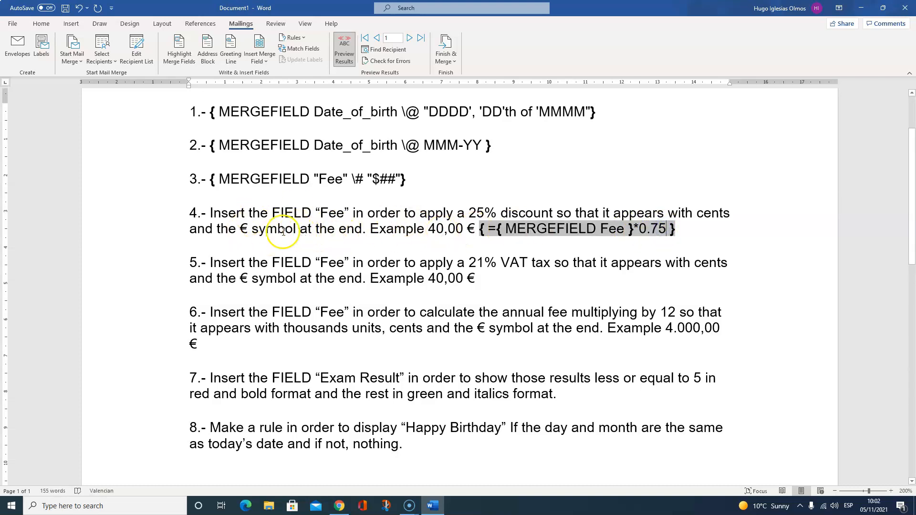
pyautogui.click(667, 229)
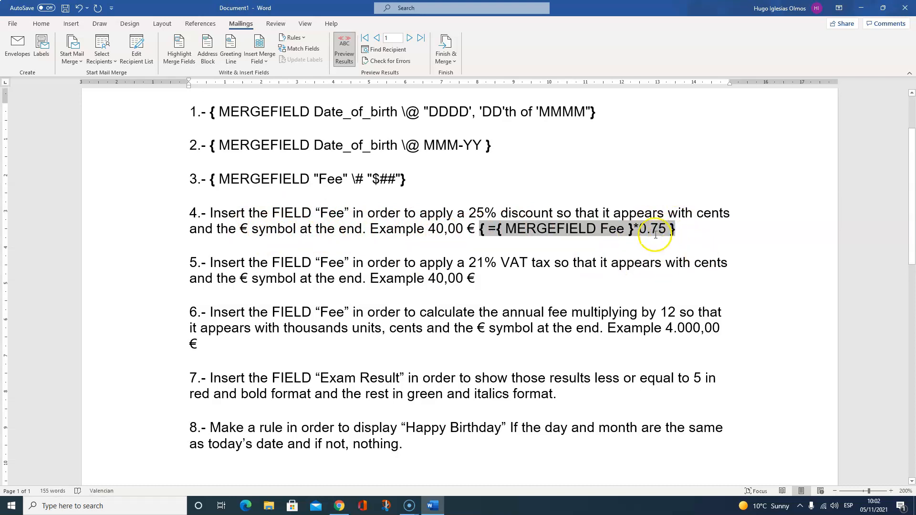
pyautogui.click(622, 229)
pyautogui.write('\\')
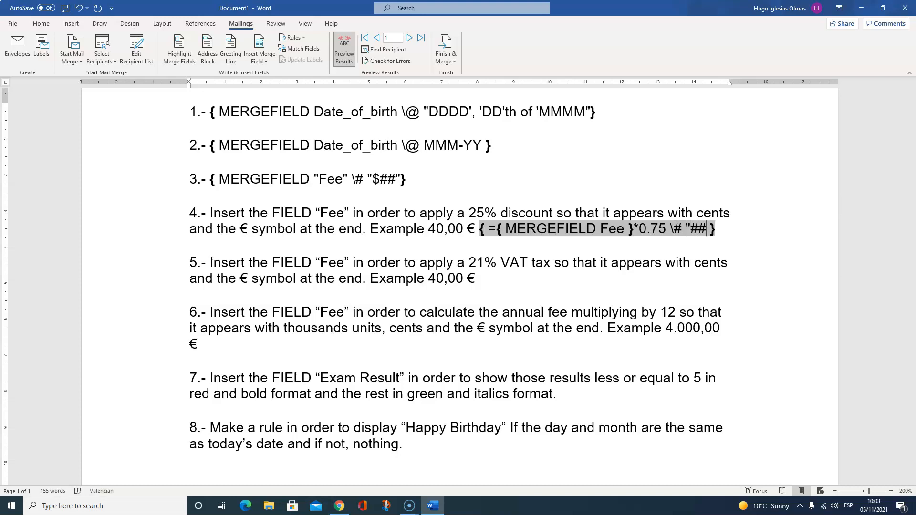
pyautogui.write('00')
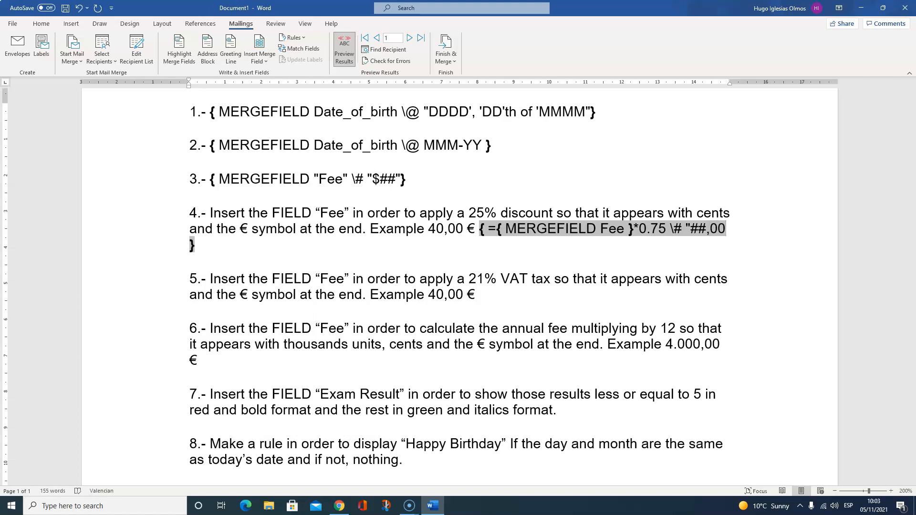
pyautogui.write('€')
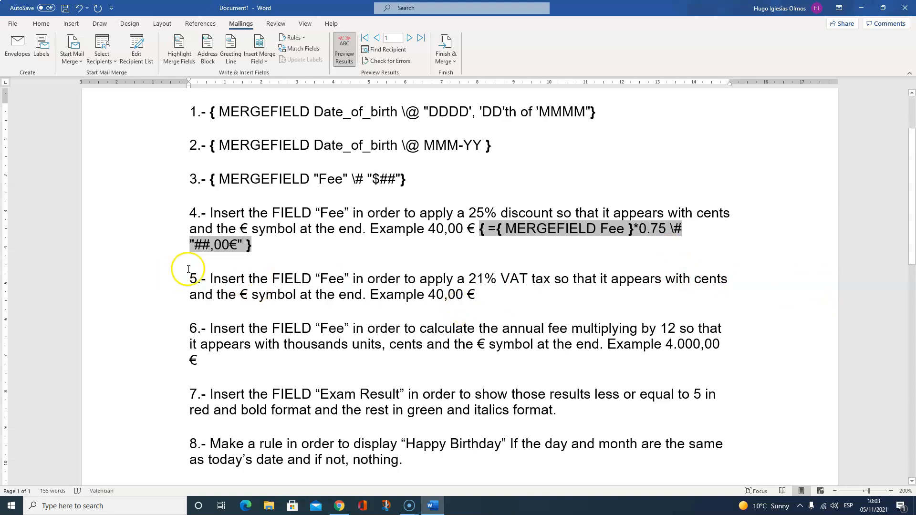
# Step: Hide the field codes and update item 4's formula field to preview the discounted fee
pyautogui.click(217, 246)
pyautogui.hotkey('alt', 'F9')
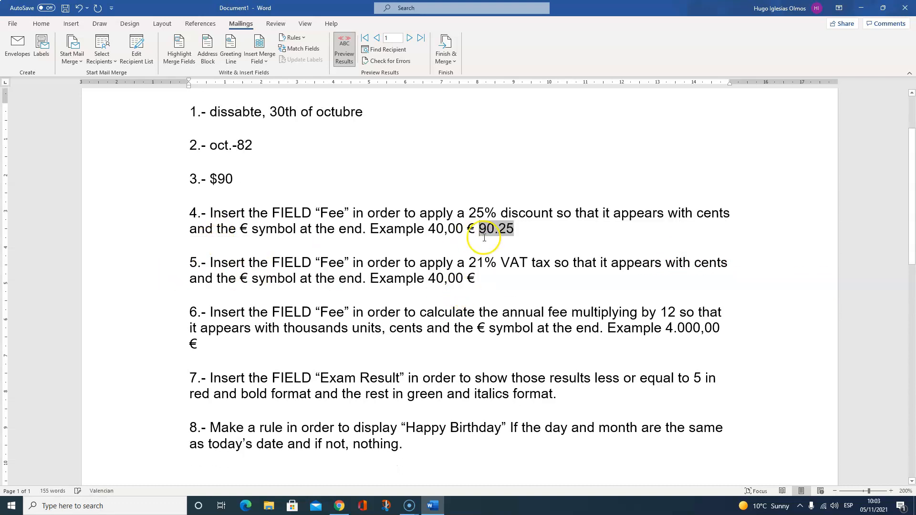
pyautogui.rightClick(499, 231)
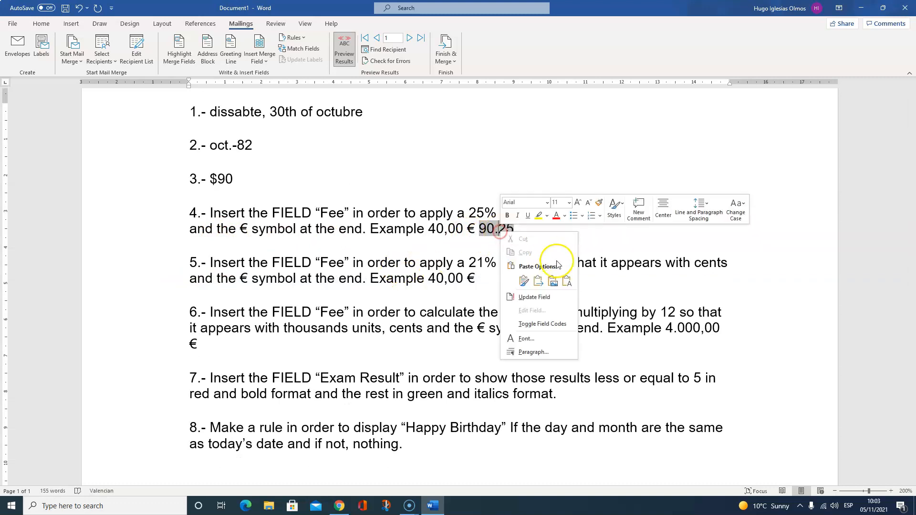
pyautogui.click(556, 305)
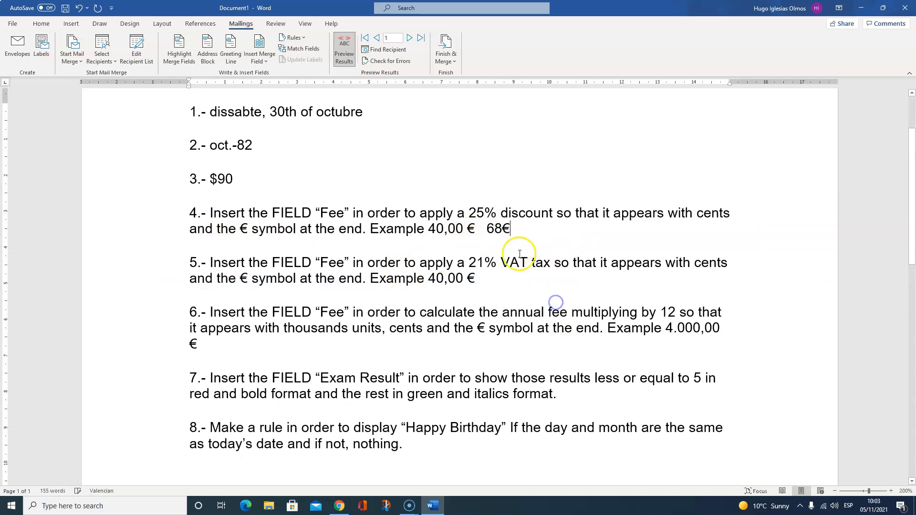
pyautogui.click(494, 228)
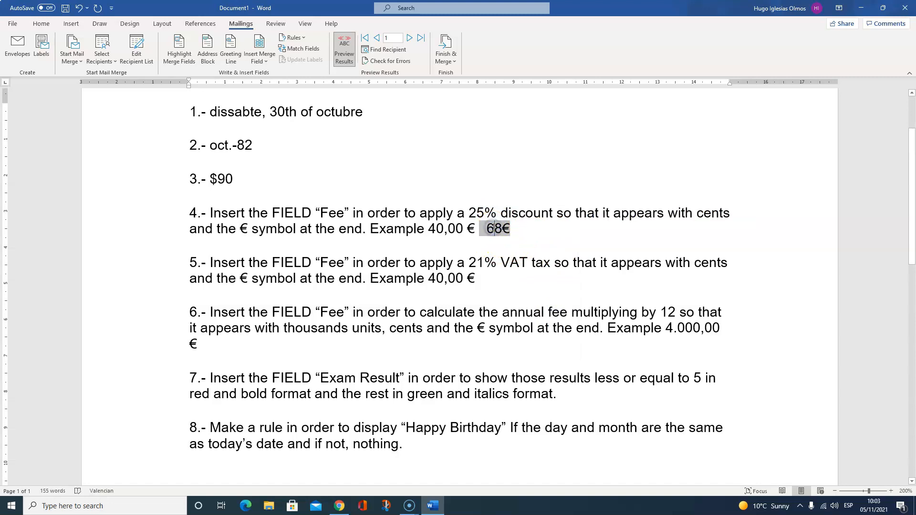
# Step: Display the field codes and paste a copy of item 4's formula after the original, removing the extra € between them
pyautogui.hotkey('alt', 'F9')
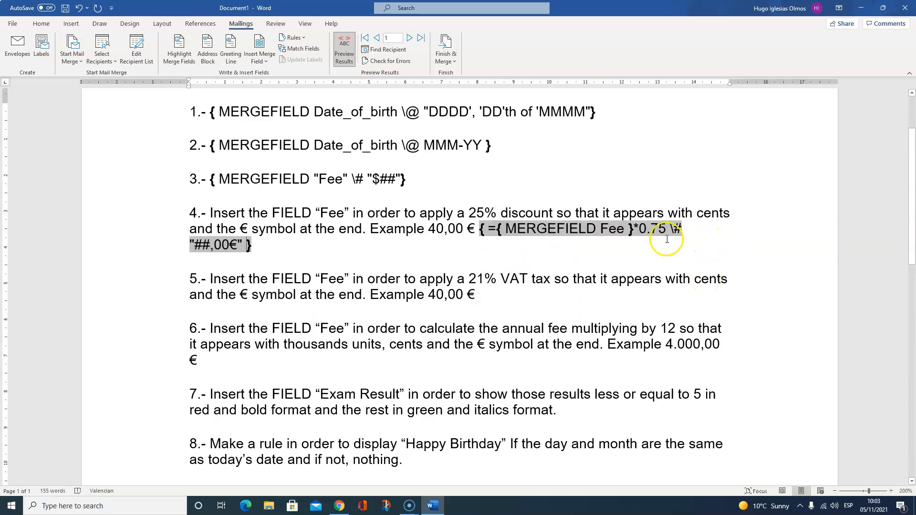
pyautogui.click(420, 257)
pyautogui.moveTo(468, 229); pyautogui.dragTo(578, 246)
pyautogui.hotkey('ctrl', 'c')
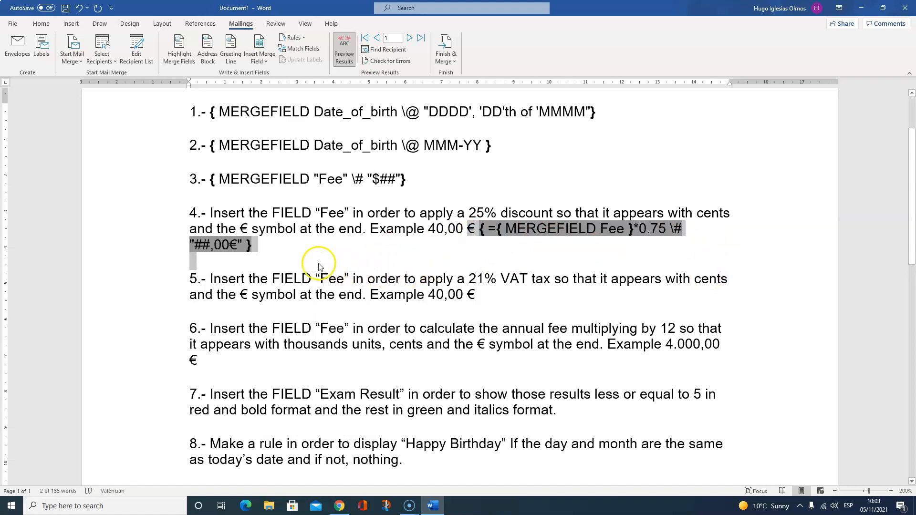
pyautogui.click(251, 244)
pyautogui.hotkey('ctrl', 'v')
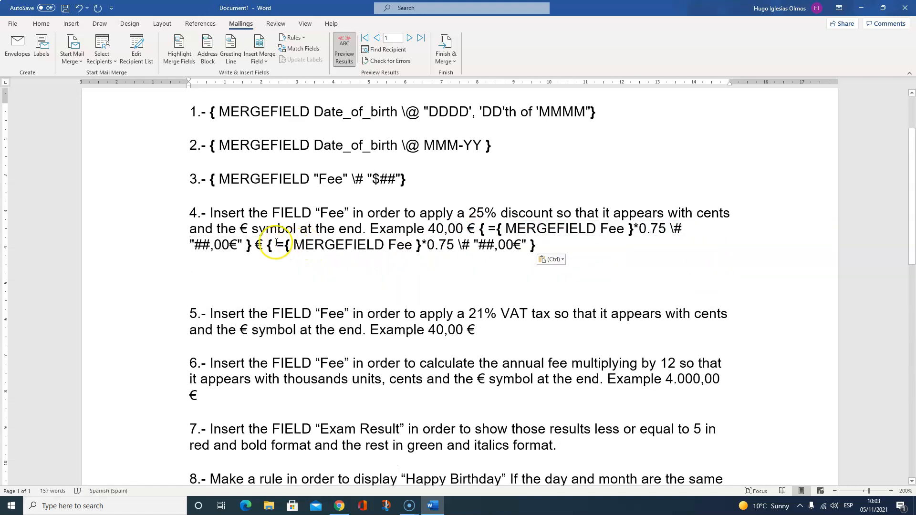
pyautogui.click(254, 244)
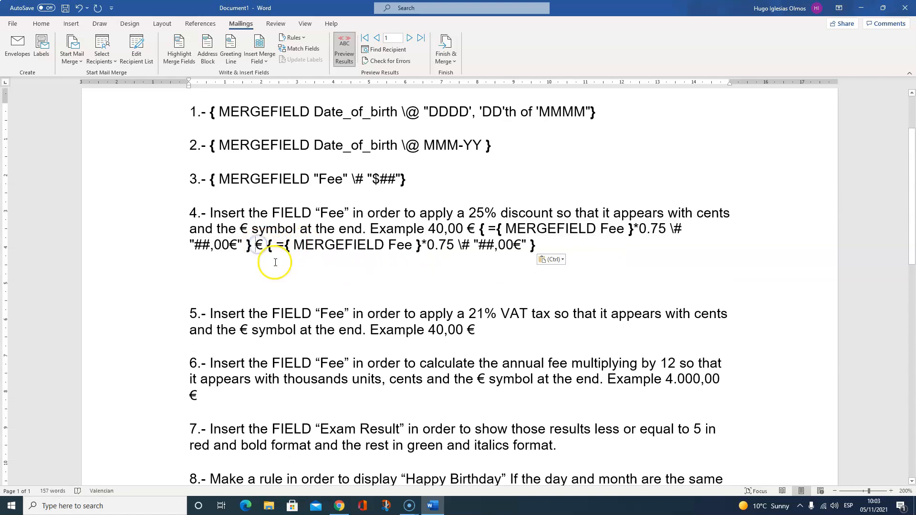
pyautogui.press('Delete')
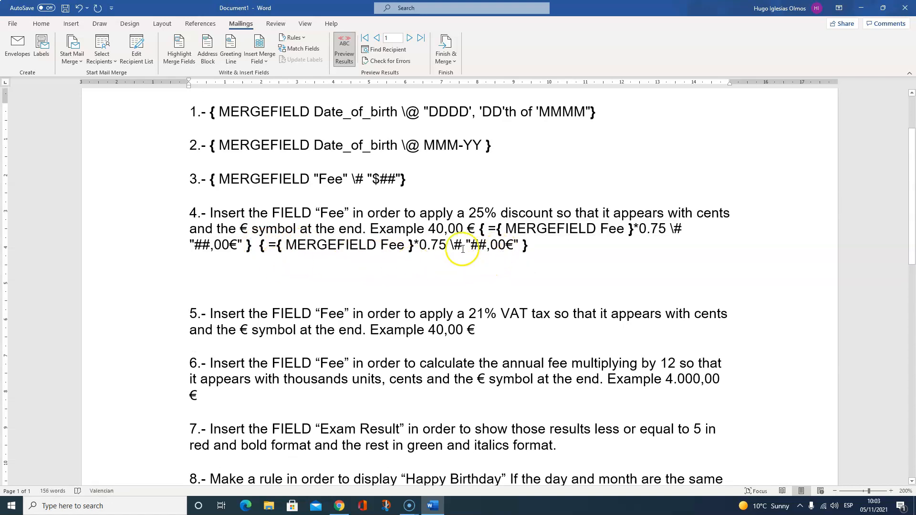
# Step: Change the multiplier in the second copy of item 4's formula to (1-0.75)
pyautogui.click(416, 243)
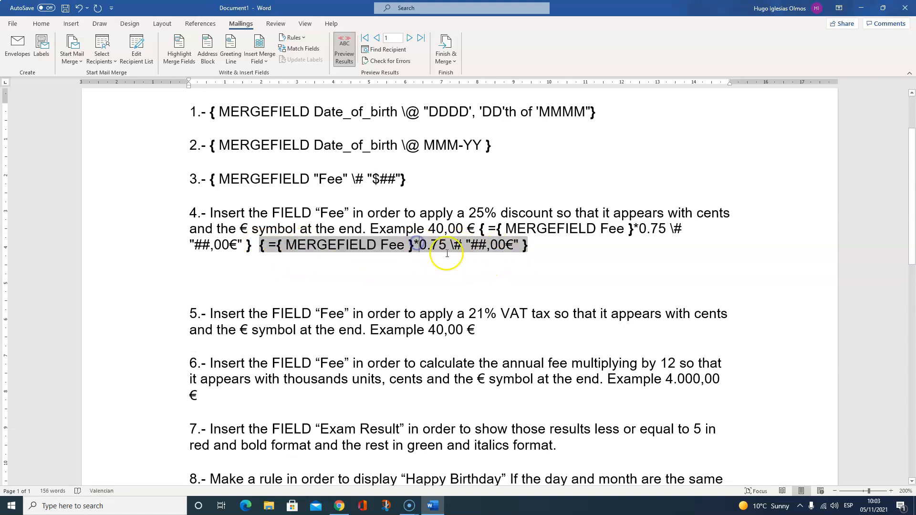
pyautogui.write('(')
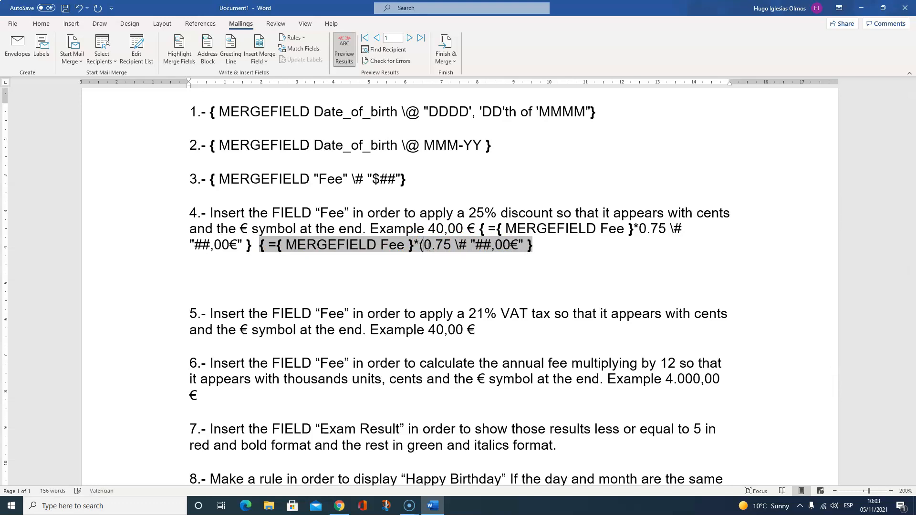
pyautogui.write('1')
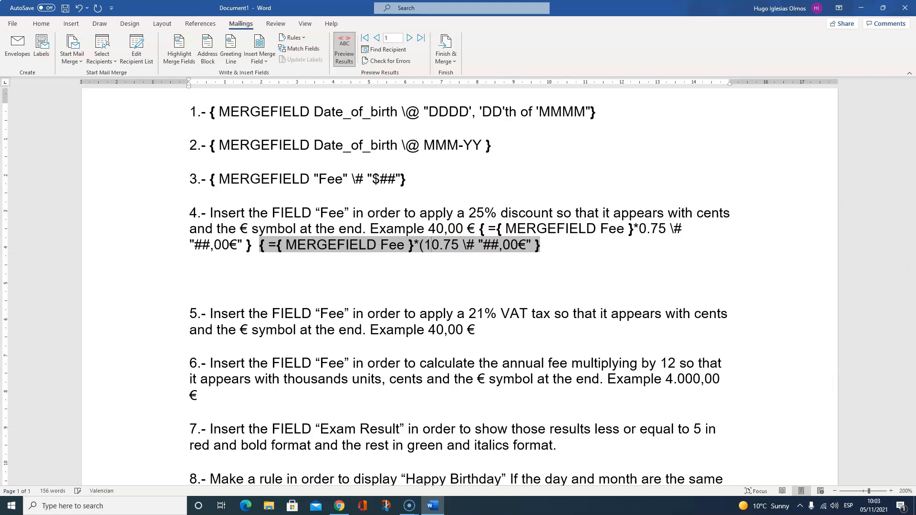
pyautogui.write('-0.75')
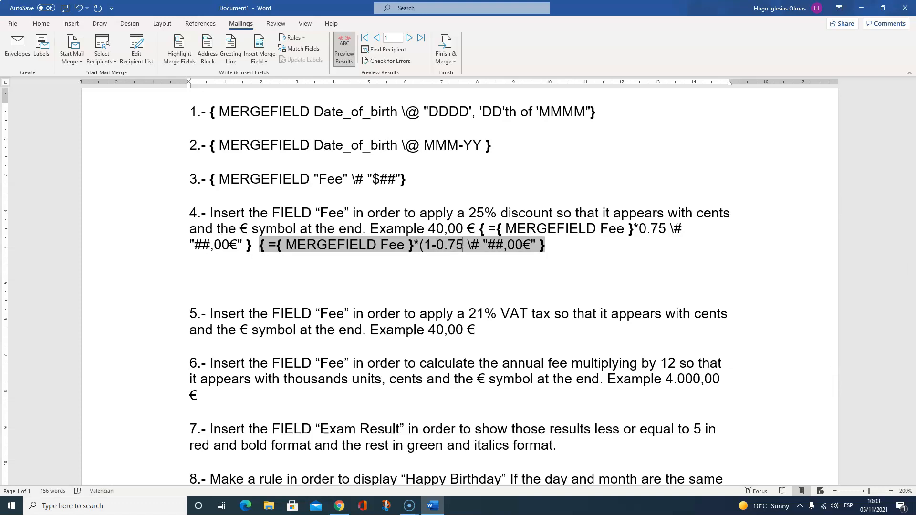
pyautogui.write(')')
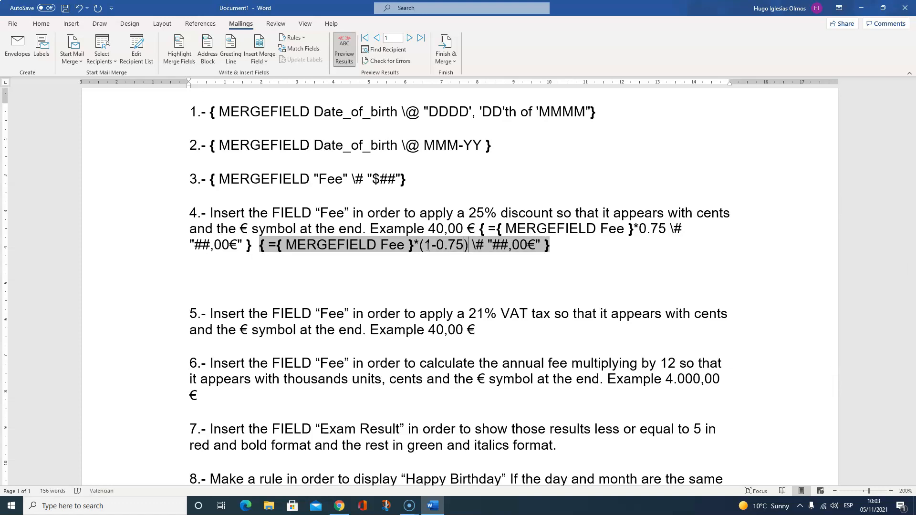
# Step: Paste a third copy of the formula after the second, adding a minus sign after its Fee field and changing the factor to 0.25
pyautogui.click(597, 244)
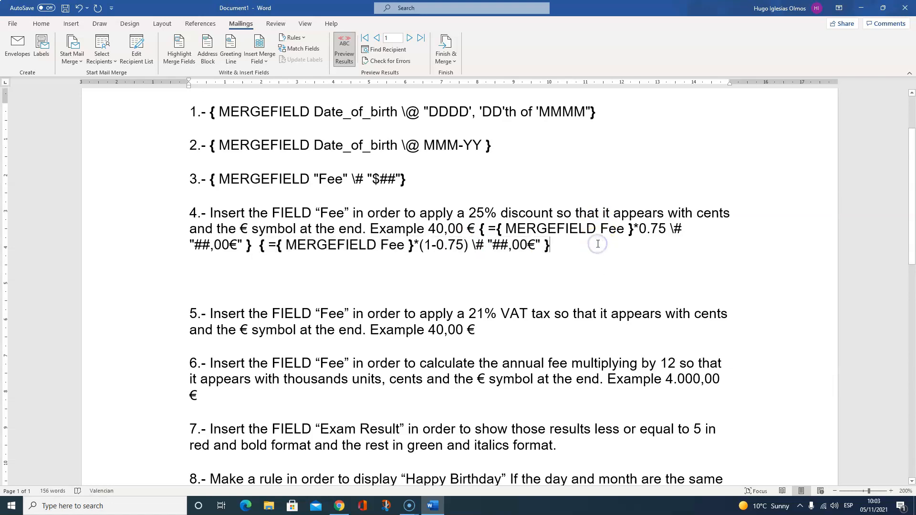
pyautogui.write('{ ={ MERGEFIELD Fee }*0.75 \\# "##,00€" }')
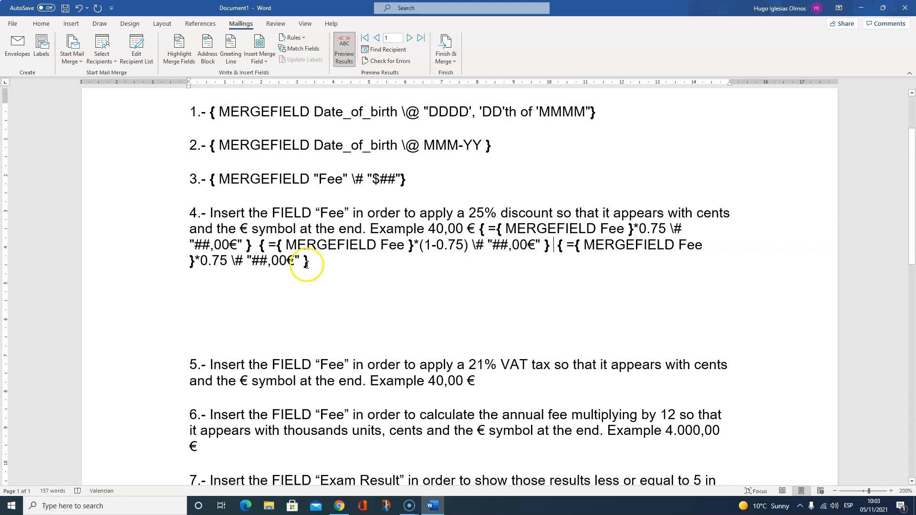
pyautogui.click(196, 260)
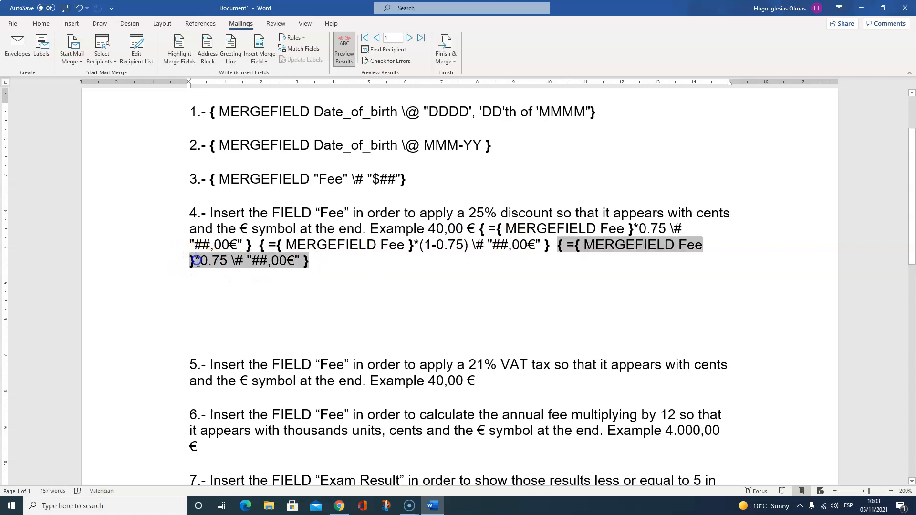
pyautogui.write('-')
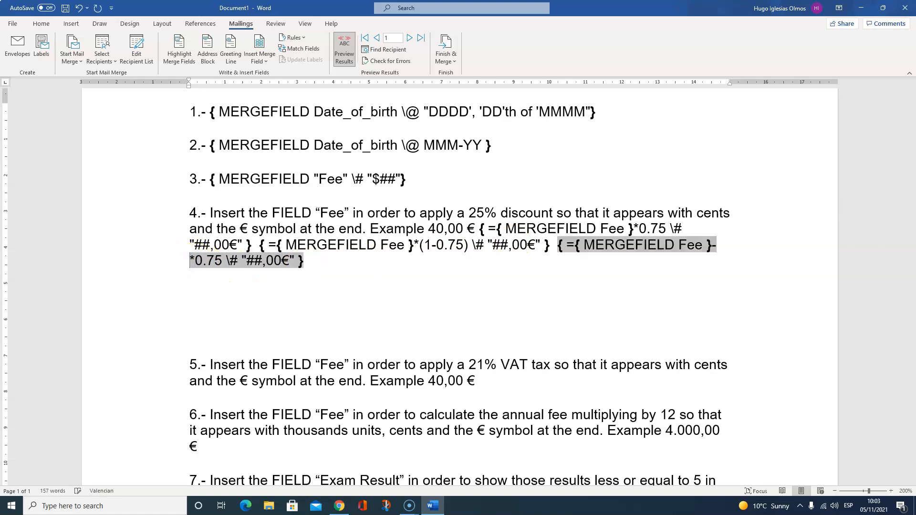
pyautogui.click(209, 260)
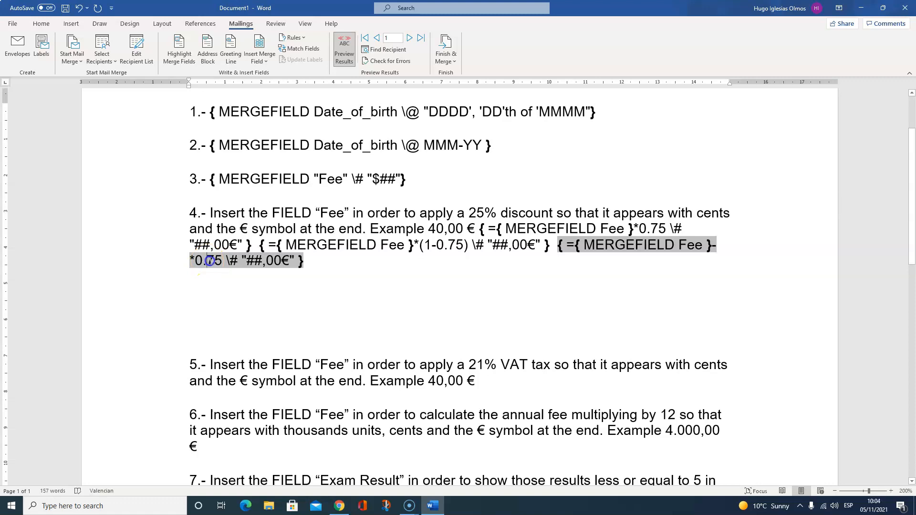
pyautogui.moveTo(209, 260); pyautogui.dragTo(215, 260)
pyautogui.write('2')
# Step: Copy the Fee merge field to follow the minus sign in the third formula, and move that formula onto a new line
pyautogui.click(680, 245)
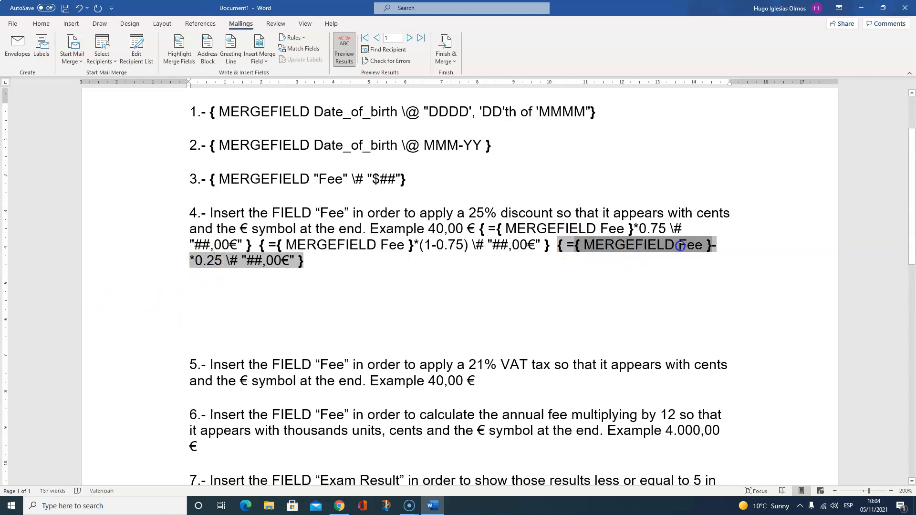
pyautogui.doubleClick(696, 246)
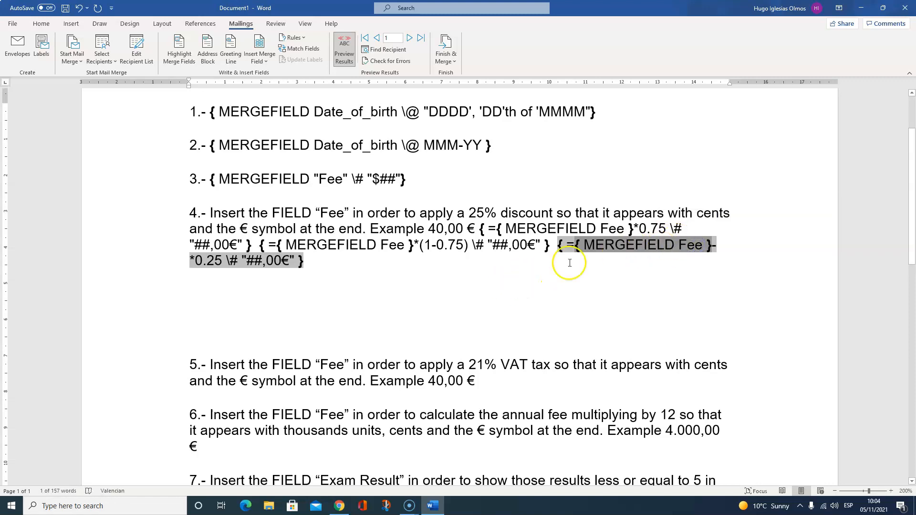
pyautogui.click(192, 259)
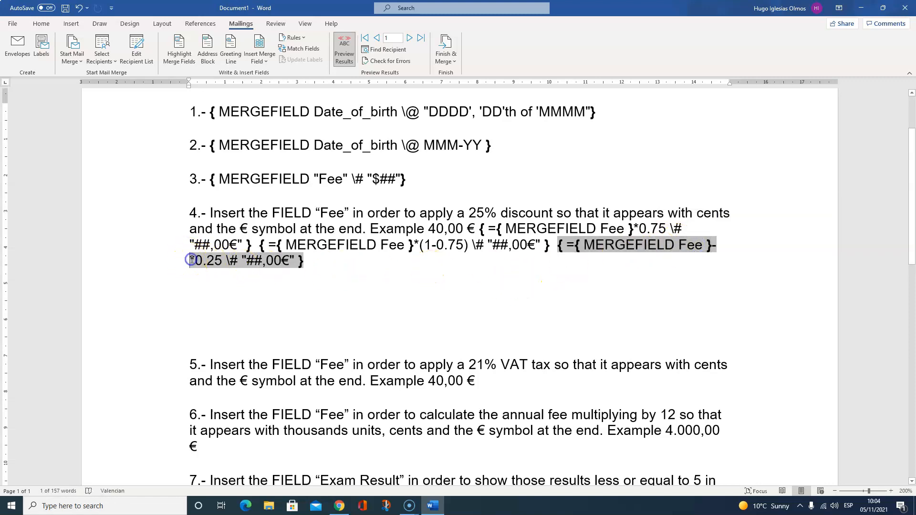
pyautogui.write('{ MERGEFIELD Fee }')
pyautogui.click(558, 245)
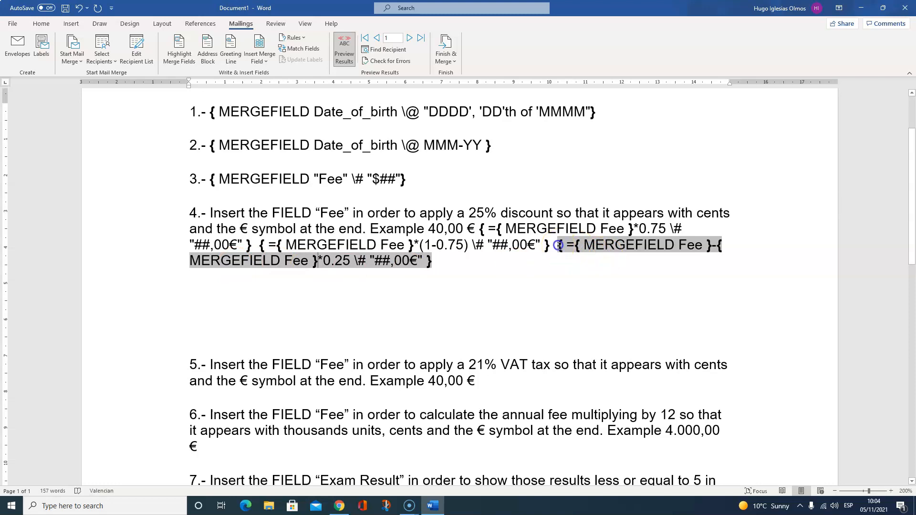
pyautogui.press('Return')
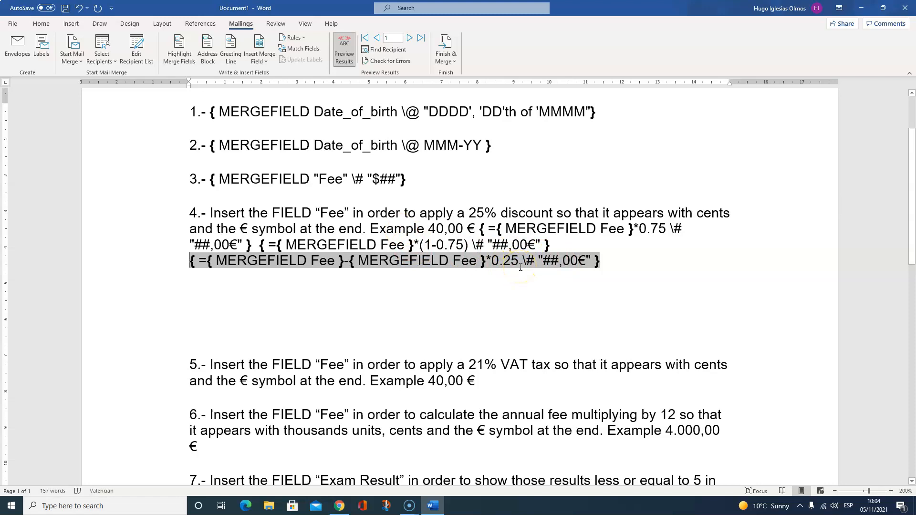
# Step: Hide the field codes and delete item 4's instruction text, keeping its number and the three calculated fields
pyautogui.hotkey('alt', 'F9')
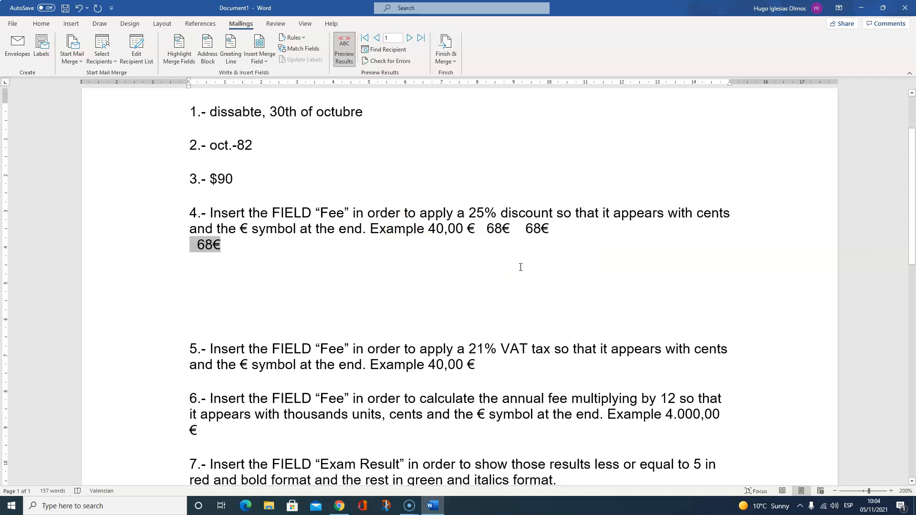
pyautogui.click(498, 230)
pyautogui.click(545, 230)
pyautogui.click(204, 244)
pyautogui.moveTo(477, 229); pyautogui.dragTo(194, 211)
pyautogui.press('BackSpace')
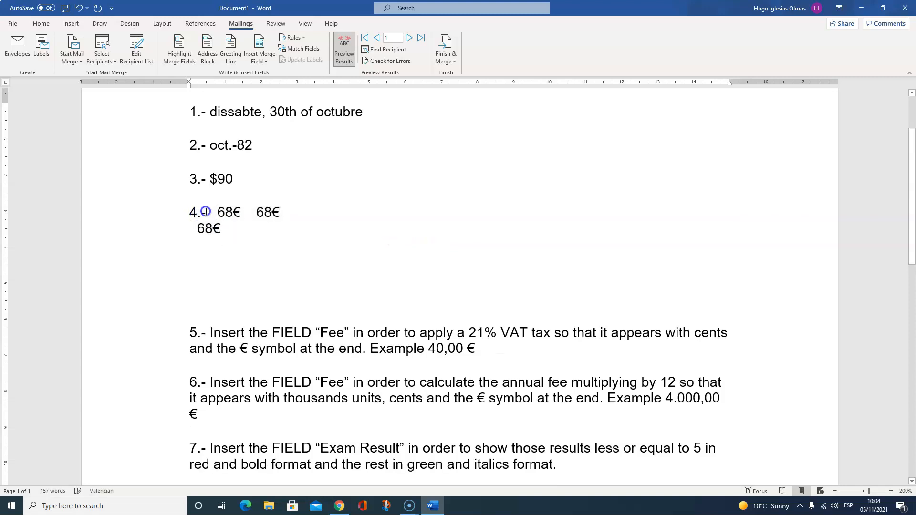
# Step: Show the field codes, move item 4's second formula onto its own line, and delete the extra blank lines before item 5
pyautogui.hotkey('alt', 'F9')
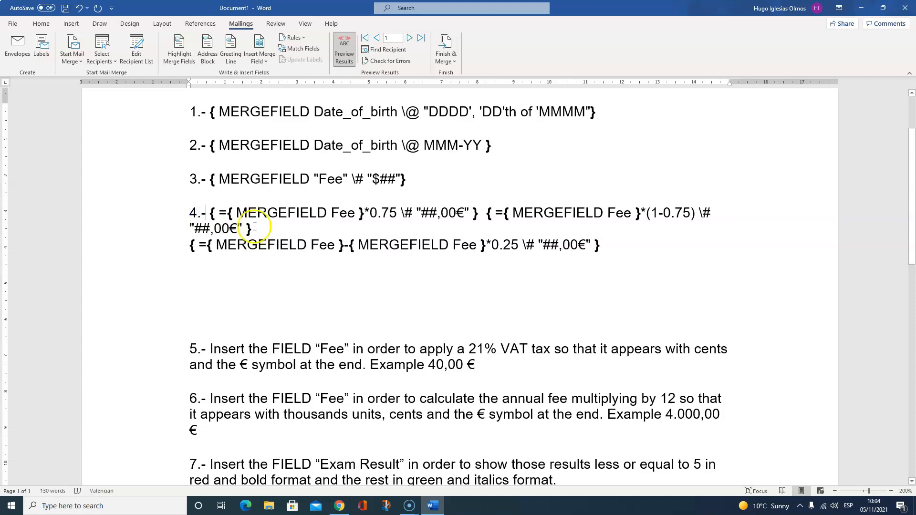
pyautogui.click(481, 213)
pyautogui.press('Return')
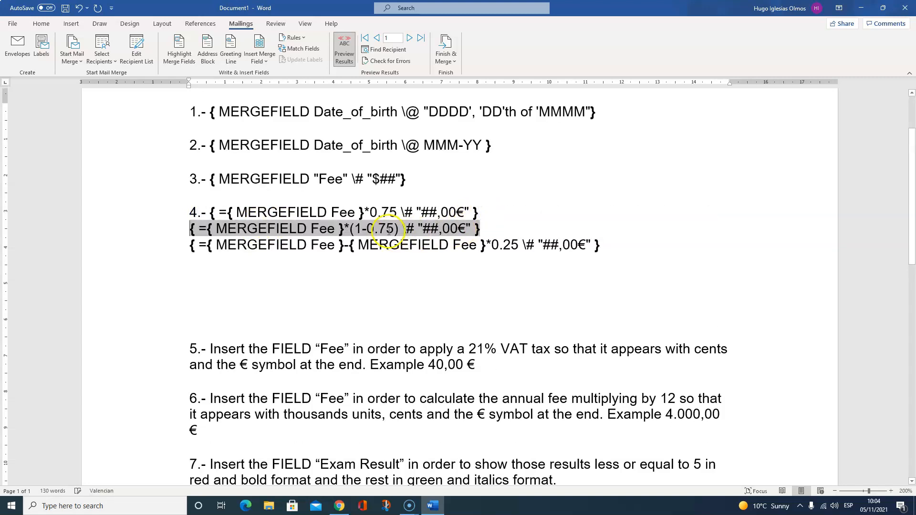
pyautogui.click(631, 251)
pyautogui.click(264, 282)
pyautogui.press('Delete')
pyautogui.press('Delete')
pyautogui.press('Delete')
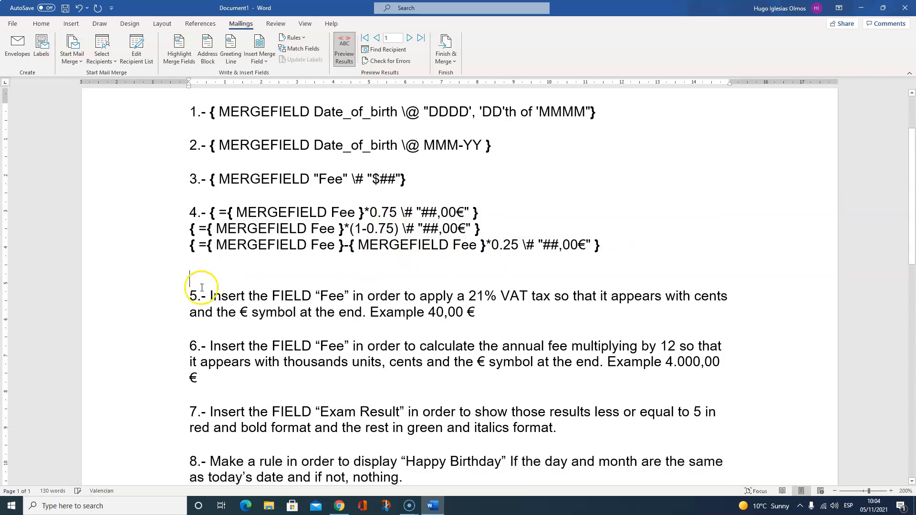
pyautogui.press('Delete')
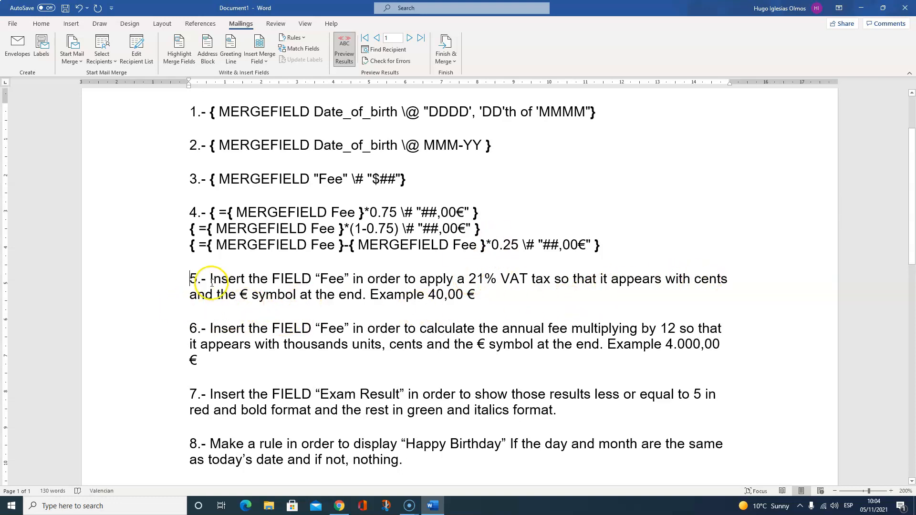
# Step: Copy item 4's three formulas and paste them over item 5's instruction text
pyautogui.moveTo(610, 247); pyautogui.dragTo(346, 247)
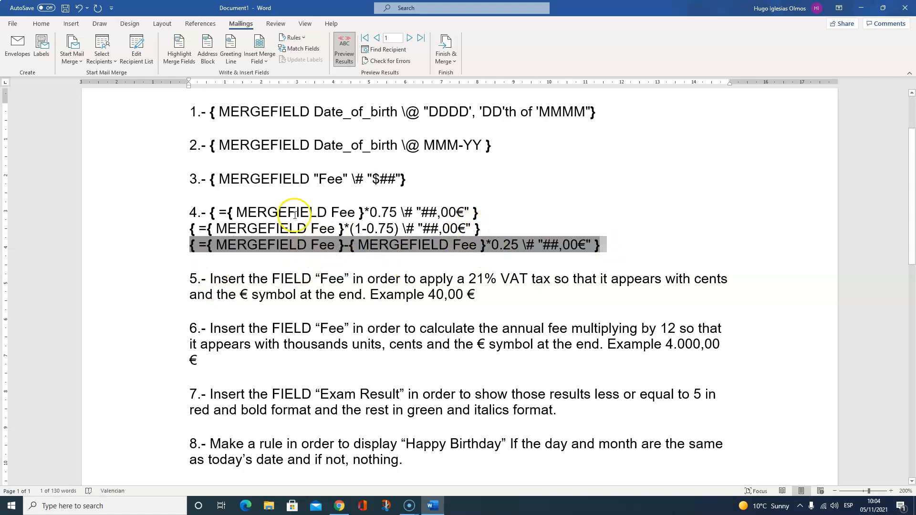
pyautogui.click(259, 209)
pyautogui.click(209, 212)
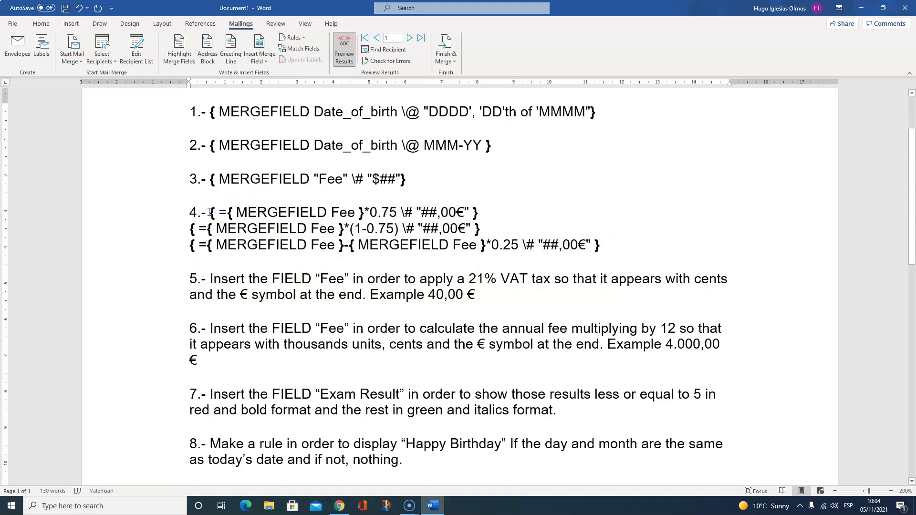
pyautogui.moveTo(211, 213); pyautogui.dragTo(664, 247)
pyautogui.hotkey('ctrl', 'c')
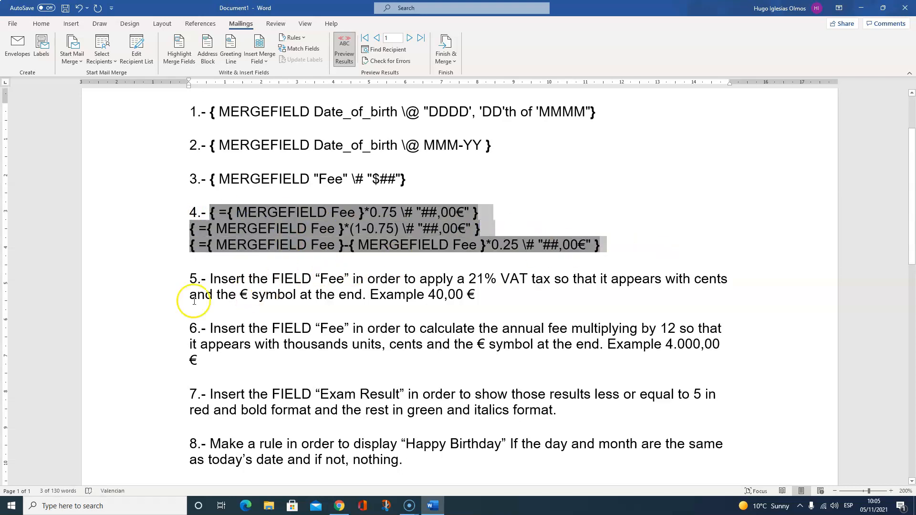
pyautogui.moveTo(210, 277); pyautogui.dragTo(519, 296)
pyautogui.hotkey('ctrl', 'v')
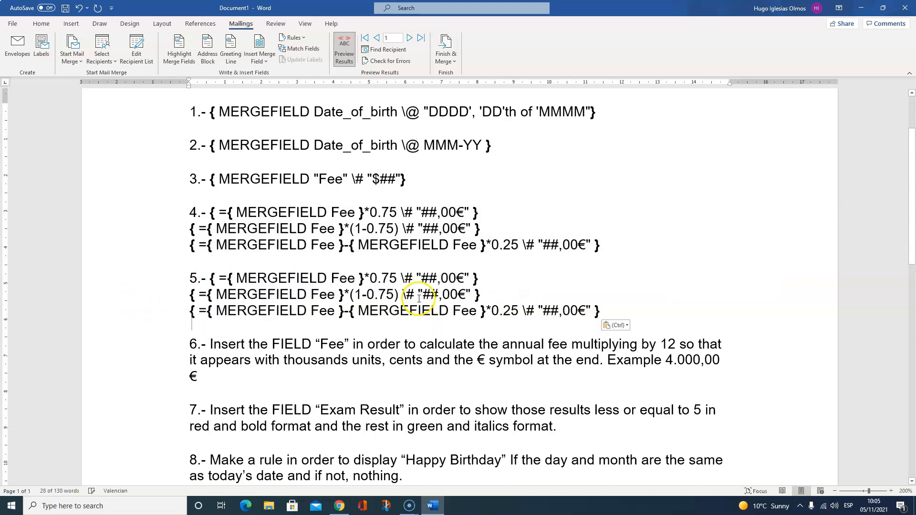
# Step: In item 5, change the first formula's multiplier to 1.21 and the second formula's multiplier to (1-0.25)
pyautogui.click(371, 278)
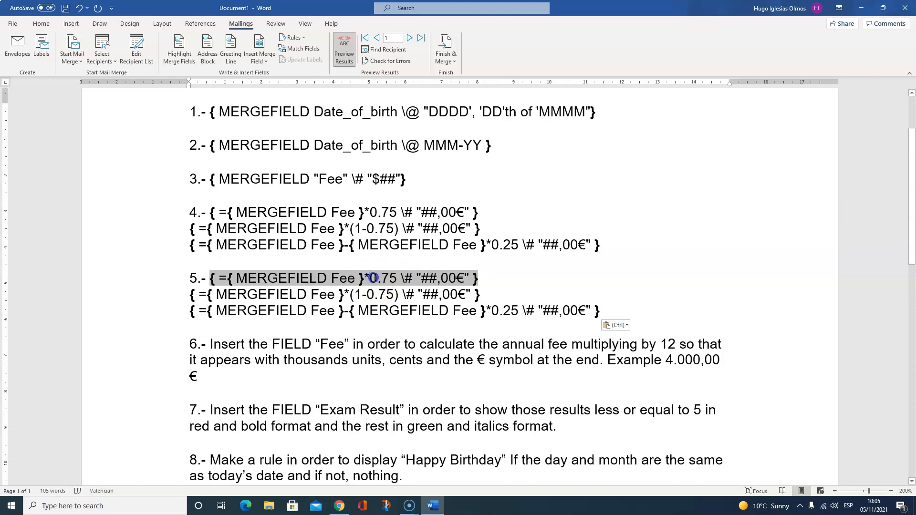
pyautogui.write('1')
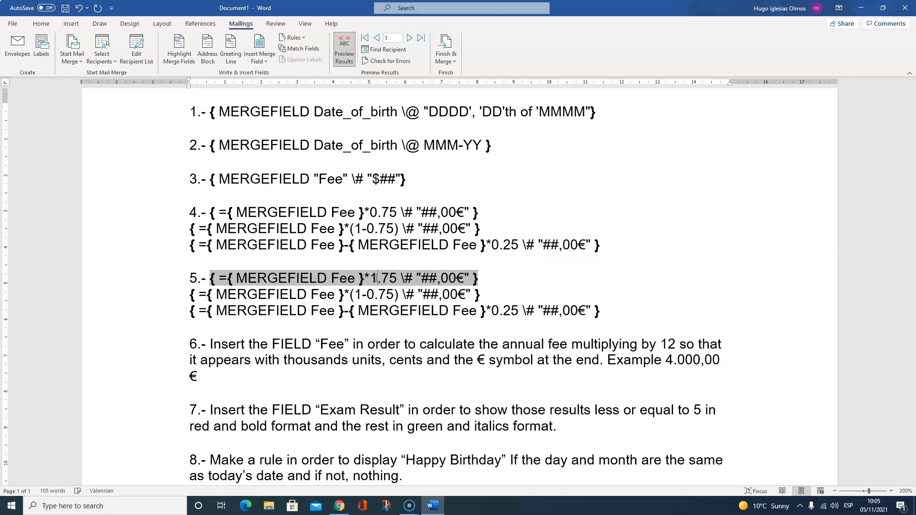
pyautogui.moveTo(379, 279); pyautogui.dragTo(397, 280)
pyautogui.write('21')
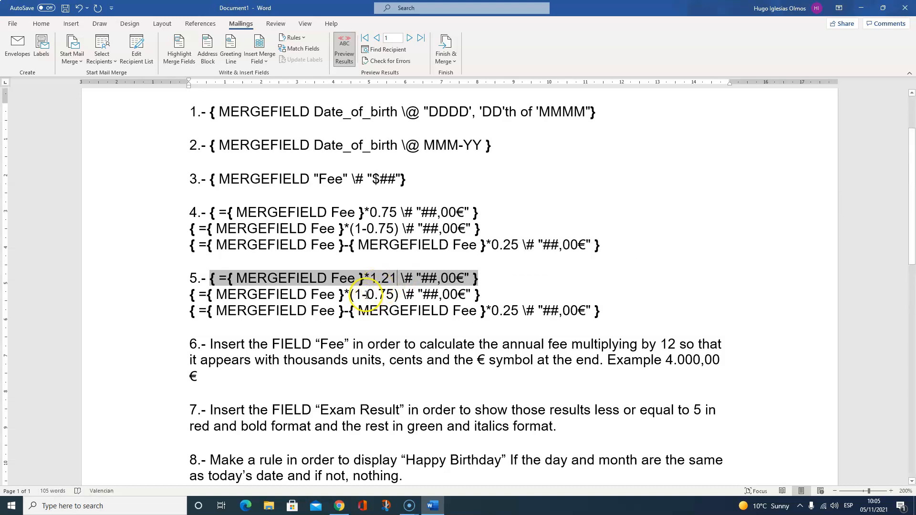
pyautogui.doubleClick(380, 296)
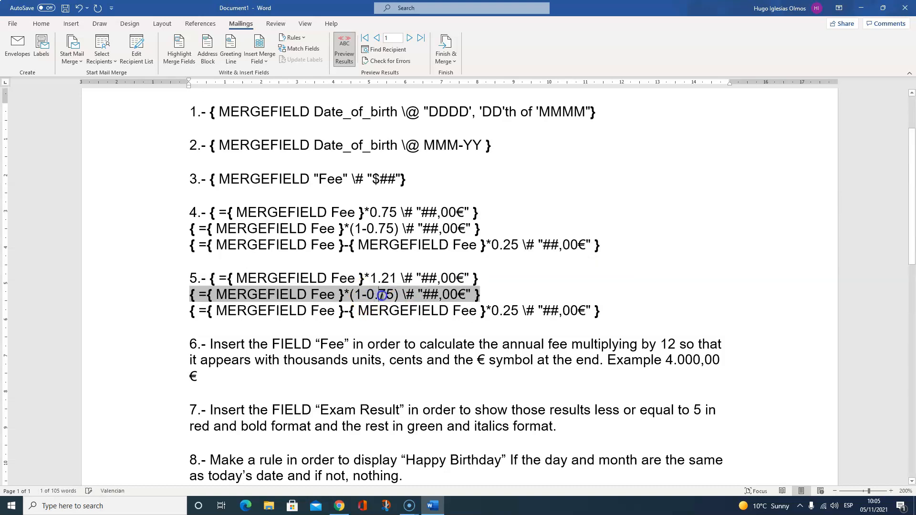
pyautogui.write('2')
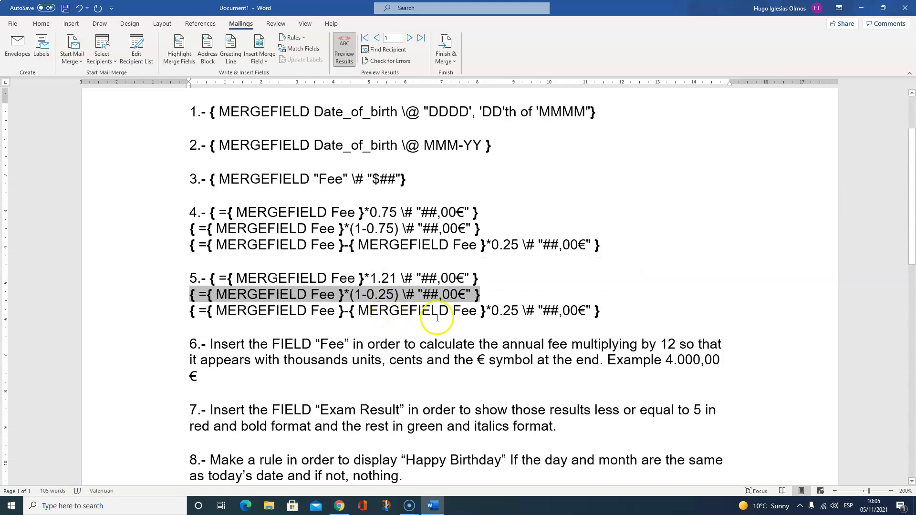
# Step: In item 5's third formula, replace the minus sign between the Fee fields with a plus sign and set the factor to 0.21
pyautogui.click(438, 311)
pyautogui.click(347, 313)
pyautogui.doubleClick(346, 313)
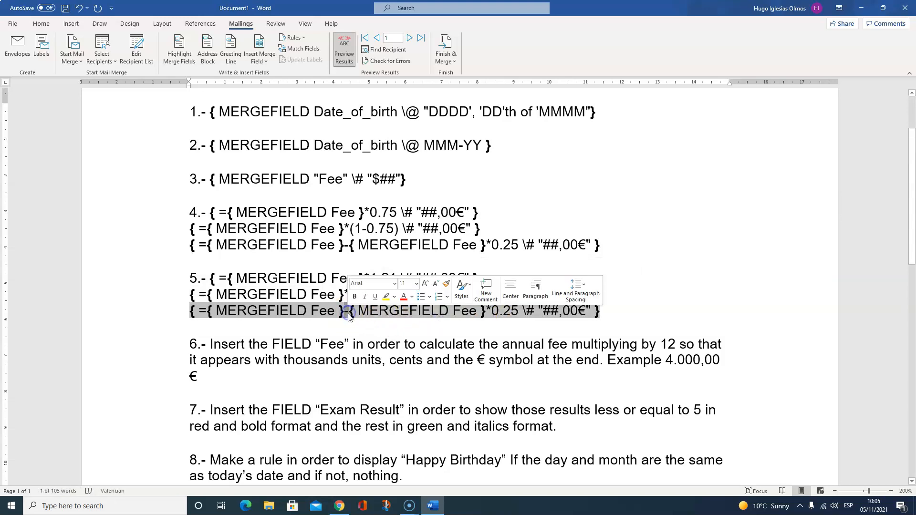
pyautogui.write('+')
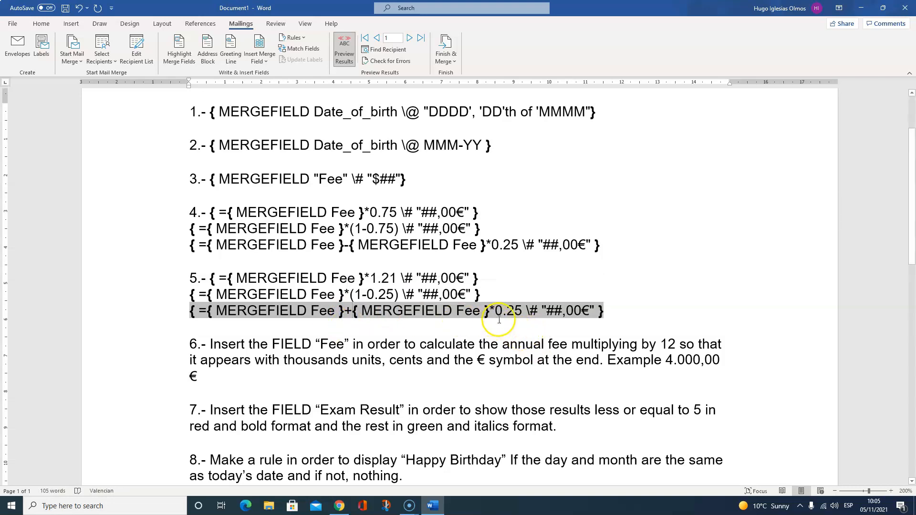
pyautogui.moveTo(515, 310); pyautogui.dragTo(521, 311)
pyautogui.write('1')
pyautogui.click(426, 344)
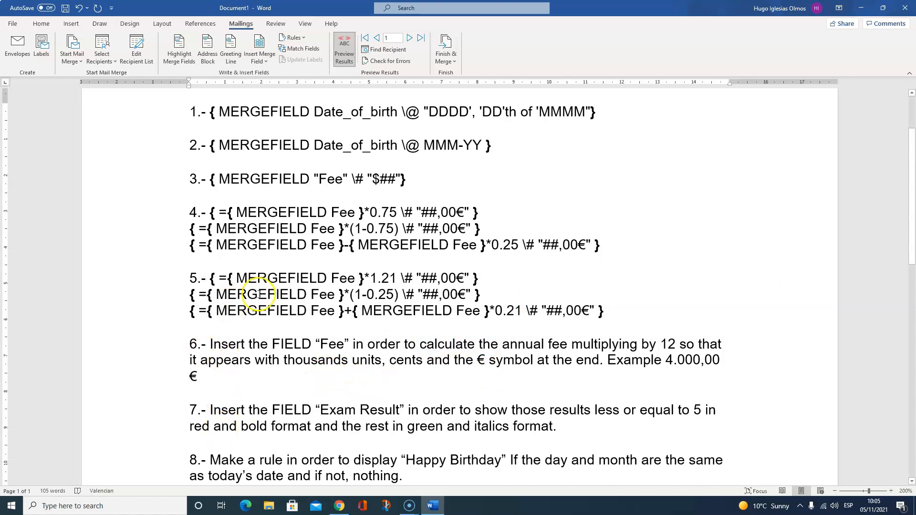
# Step: Show the field results and update each of item 5's three formulas
pyautogui.hotkey('alt', 'F9')
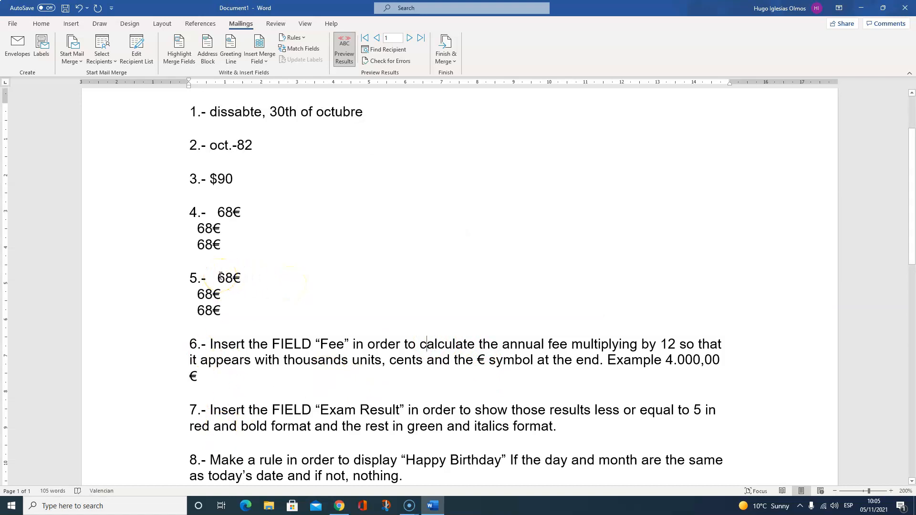
pyautogui.hotkey('alt', 'F9')
pyautogui.hotkey('alt', 'F9')
pyautogui.rightClick(220, 276)
pyautogui.click(276, 341)
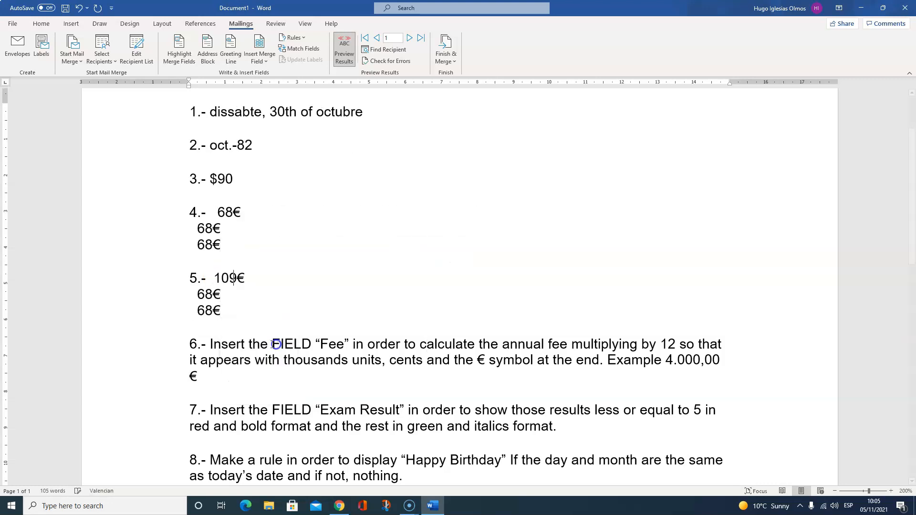
pyautogui.rightClick(202, 293)
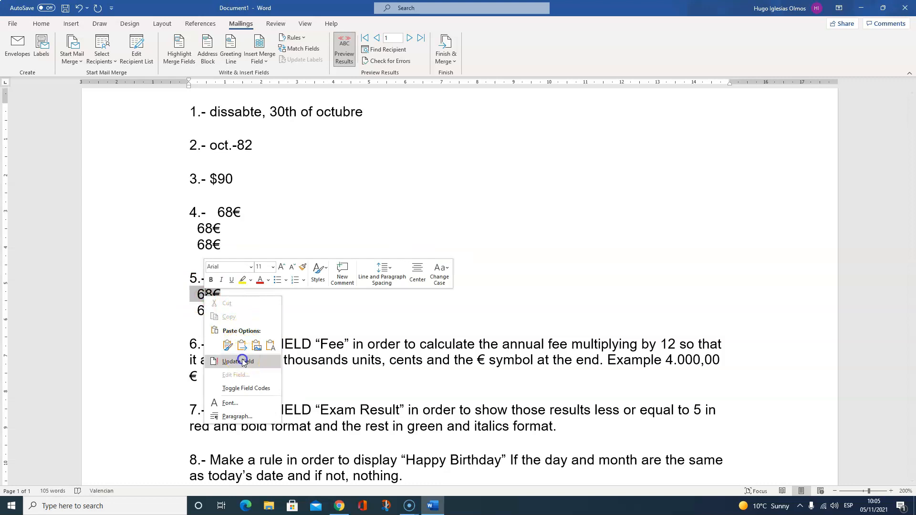
pyautogui.click(241, 358)
pyautogui.rightClick(216, 313)
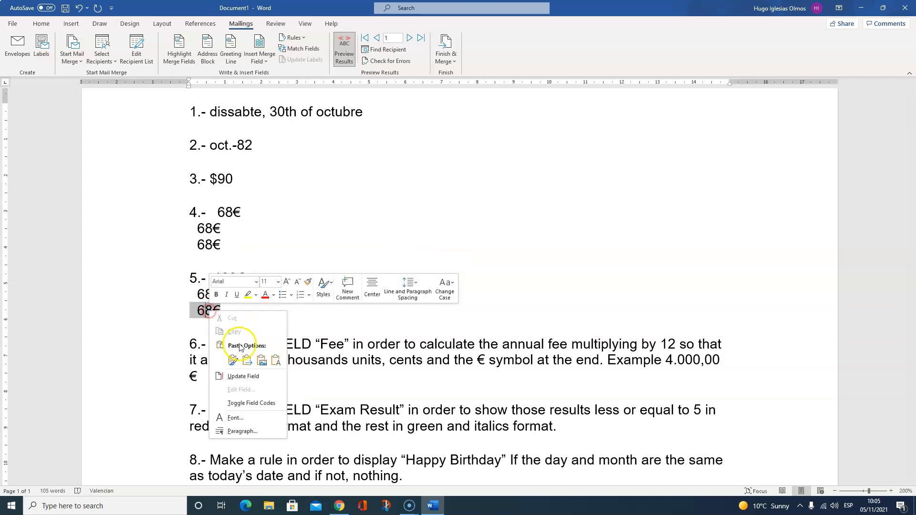
pyautogui.click(250, 376)
pyautogui.rightClick(214, 290)
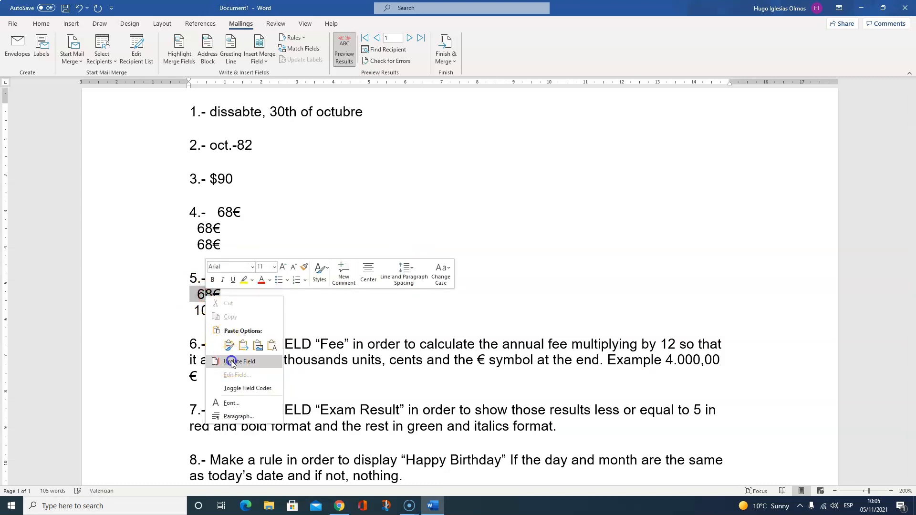
pyautogui.click(232, 360)
# Step: Display the field codes and change the multiplier in item 5's second formula to (1+0.21)
pyautogui.hotkey('alt', 'F9')
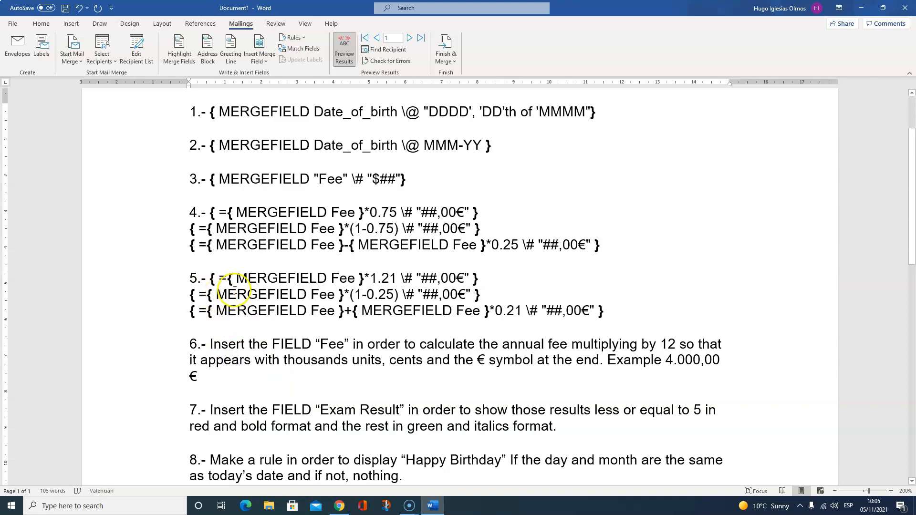
pyautogui.doubleClick(365, 293)
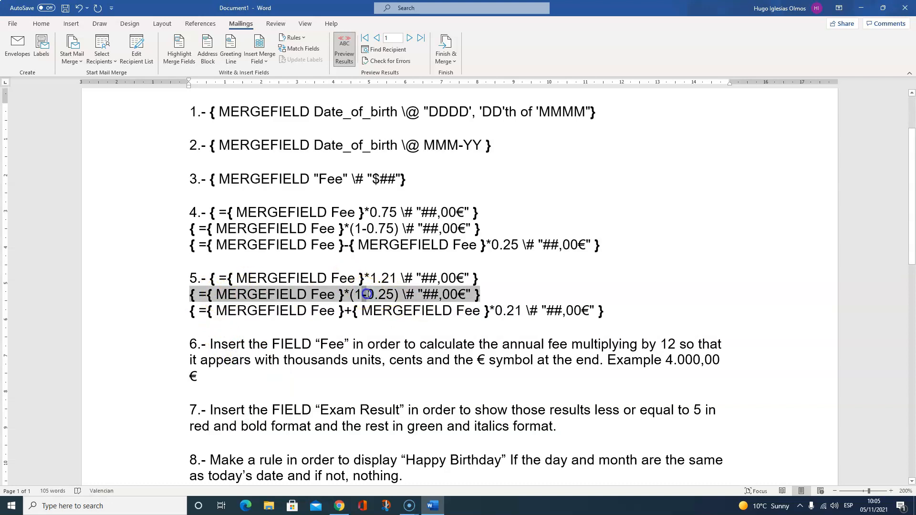
pyautogui.write('+')
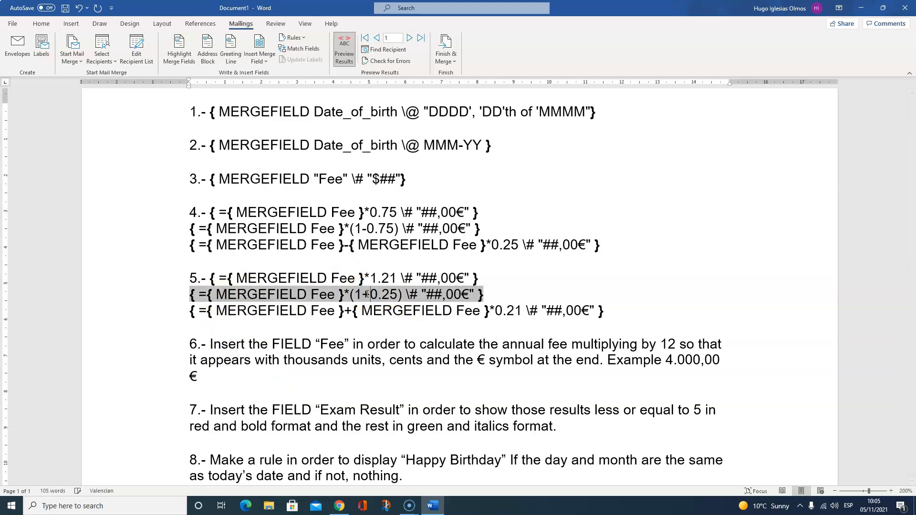
pyautogui.click(394, 295)
pyautogui.write('1')
pyautogui.click(382, 310)
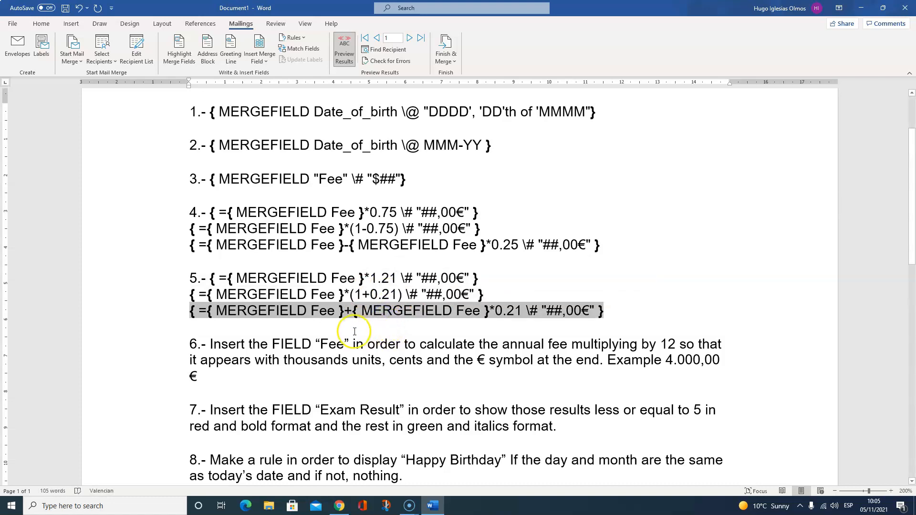
# Step: Show the field results again and update item 5's second formula
pyautogui.hotkey('alt', 'F9')
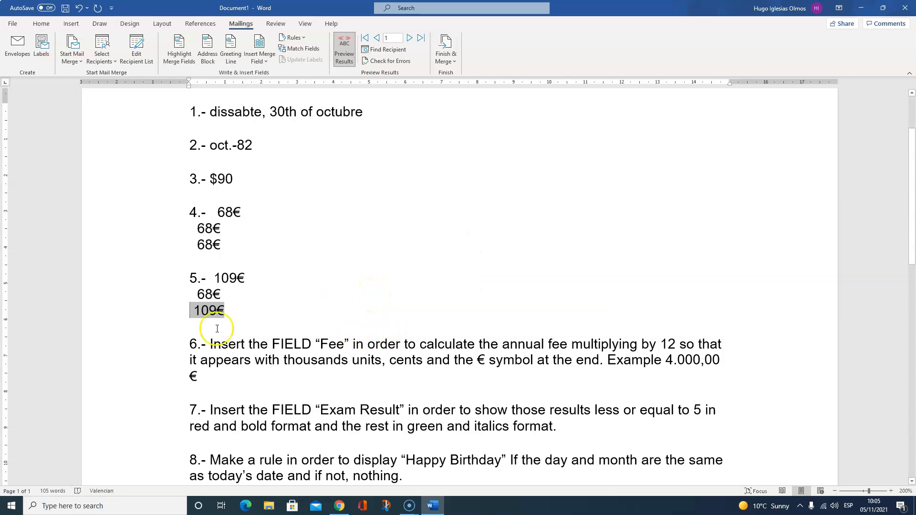
pyautogui.rightClick(205, 295)
pyautogui.click(248, 355)
pyautogui.click(258, 300)
pyautogui.click(213, 296)
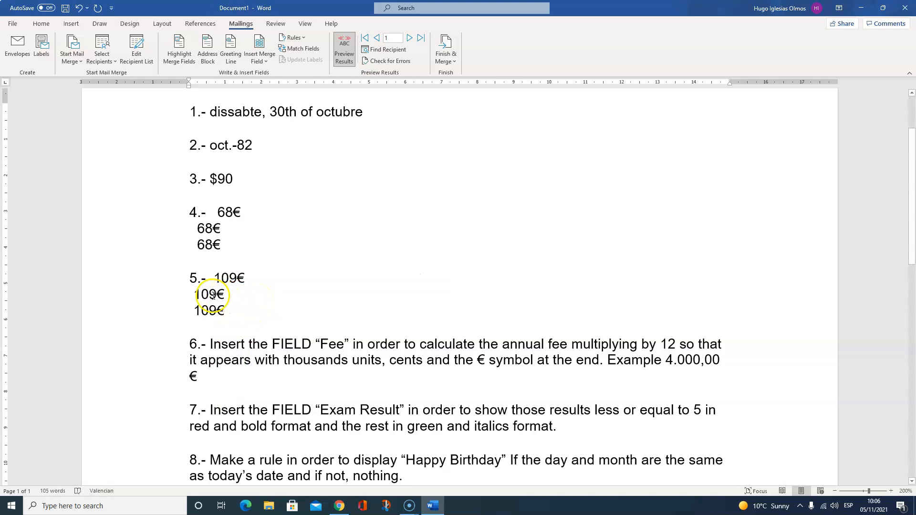
# Step: Insert the Fee merge field at the end of item 6, toggle its field code, and clear the text between the braces
pyautogui.scroll(-3, 203, 331)
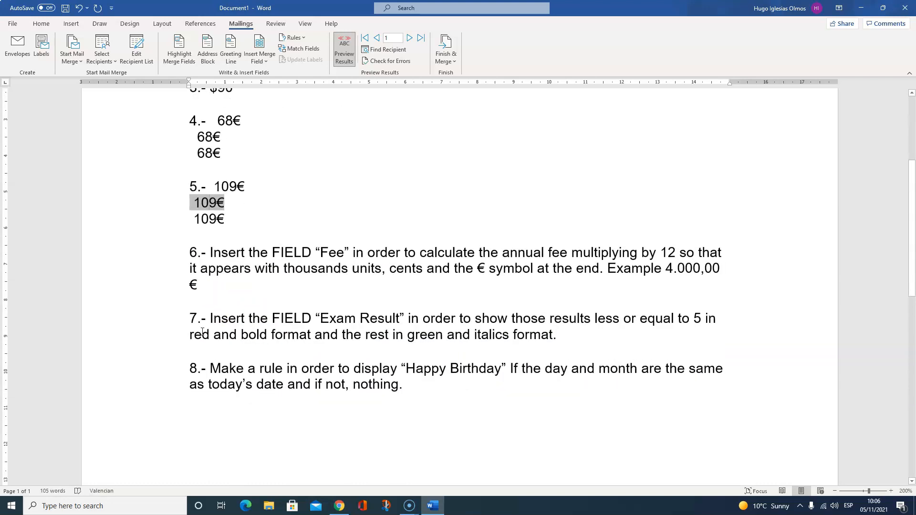
pyautogui.click(216, 287)
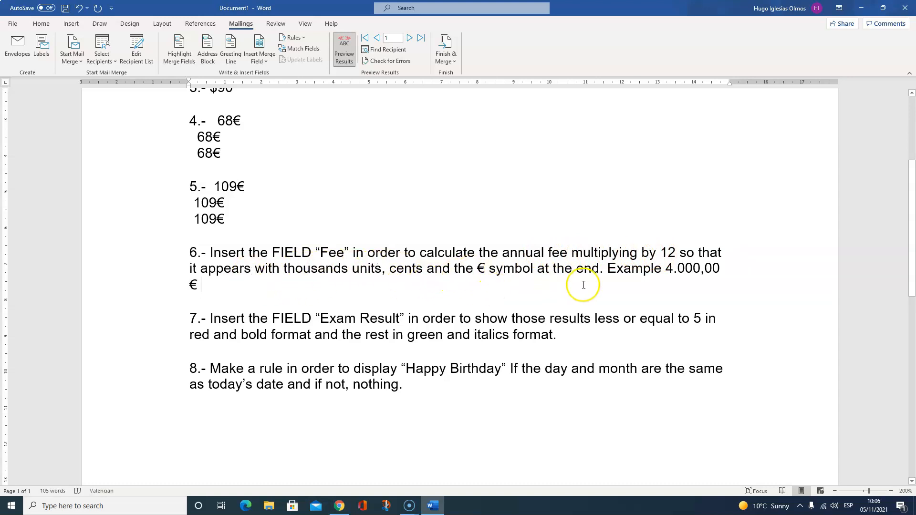
pyautogui.click(268, 64)
pyautogui.click(282, 112)
pyautogui.rightClick(223, 286)
pyautogui.click(328, 285)
pyautogui.moveTo(249, 289); pyautogui.dragTo(218, 286)
pyautogui.press('Delete')
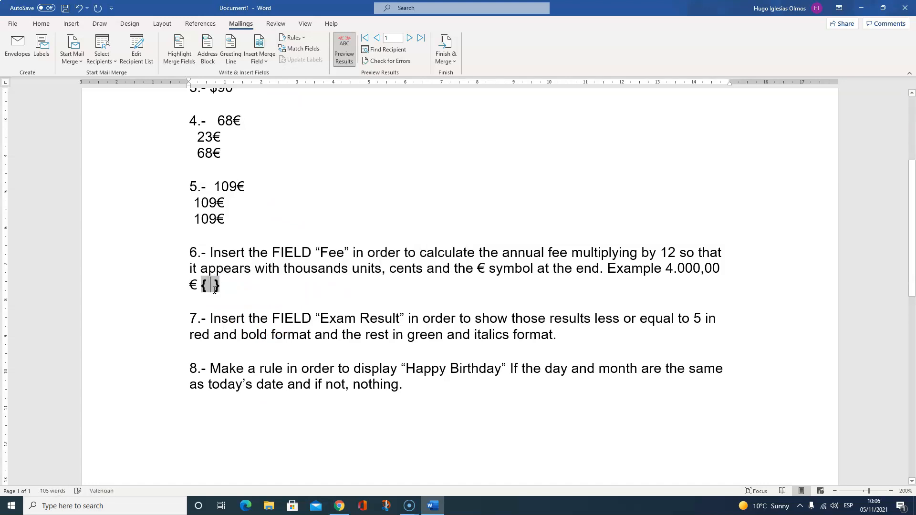
# Step: Enter an equals sign between item 6's field braces and insert the Fee merge field after it
pyautogui.write('Ç')
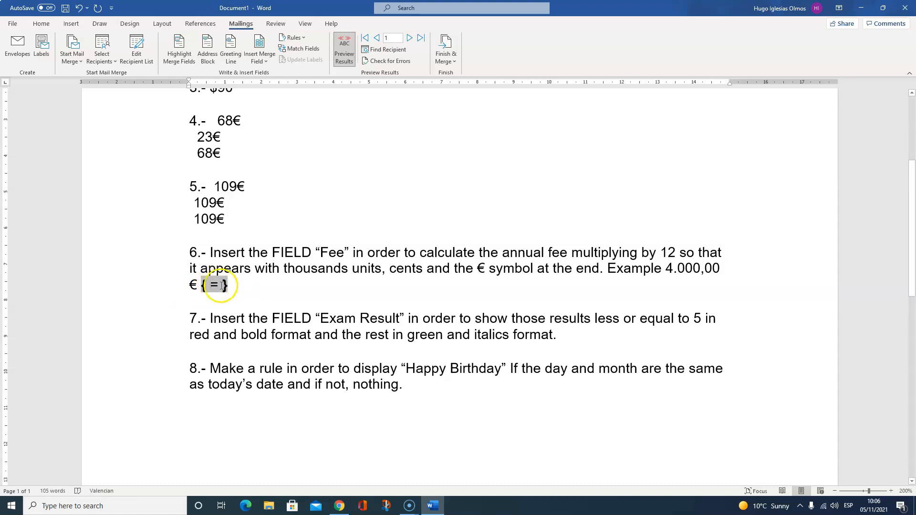
pyautogui.click(259, 60)
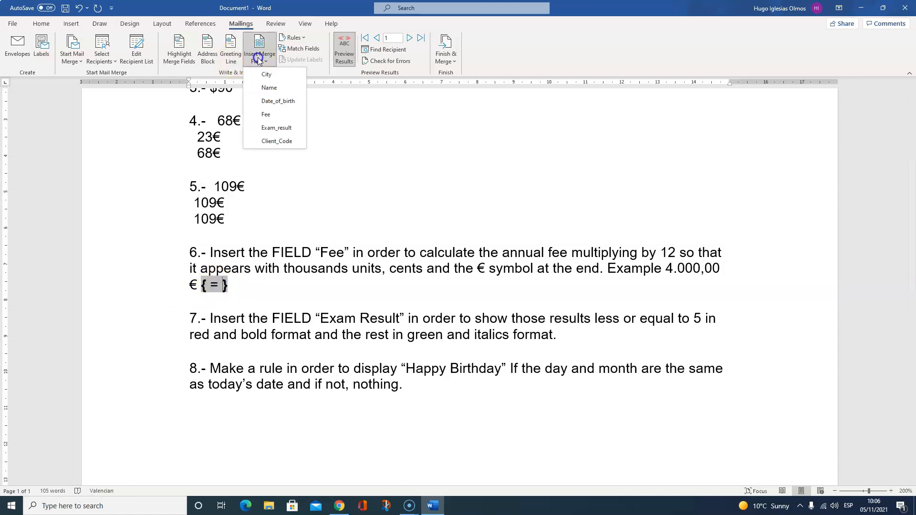
pyautogui.click(282, 113)
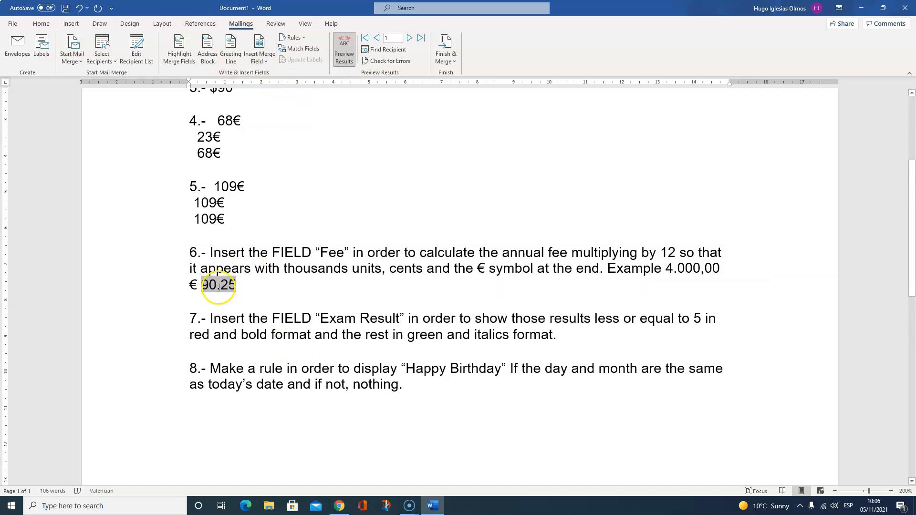
# Step: Display the field codes and delete the Fee merge field at the end of item 6
pyautogui.hotkey('alt', 'F9')
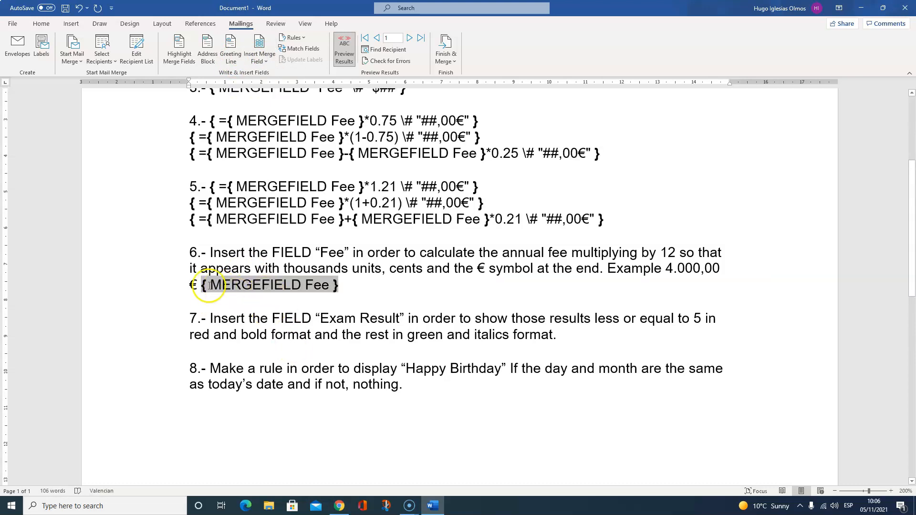
pyautogui.click(191, 286)
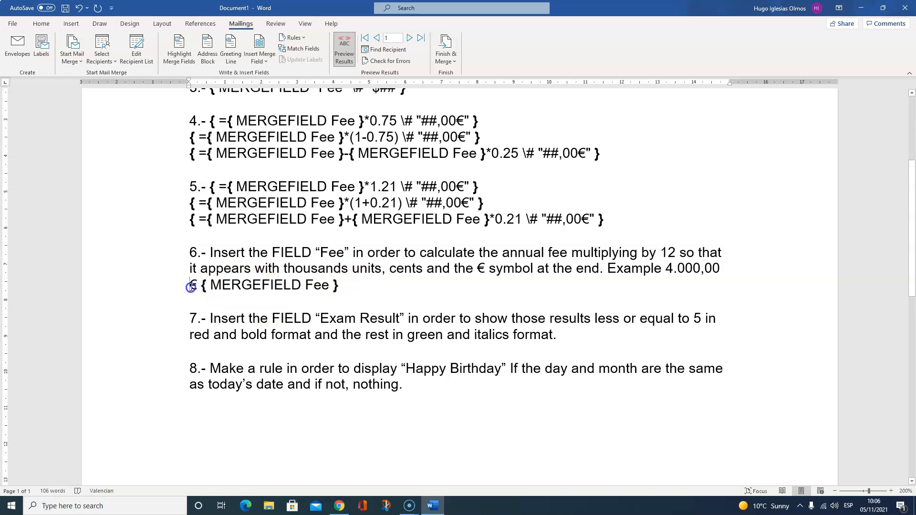
pyautogui.click(244, 286)
pyautogui.click(231, 285)
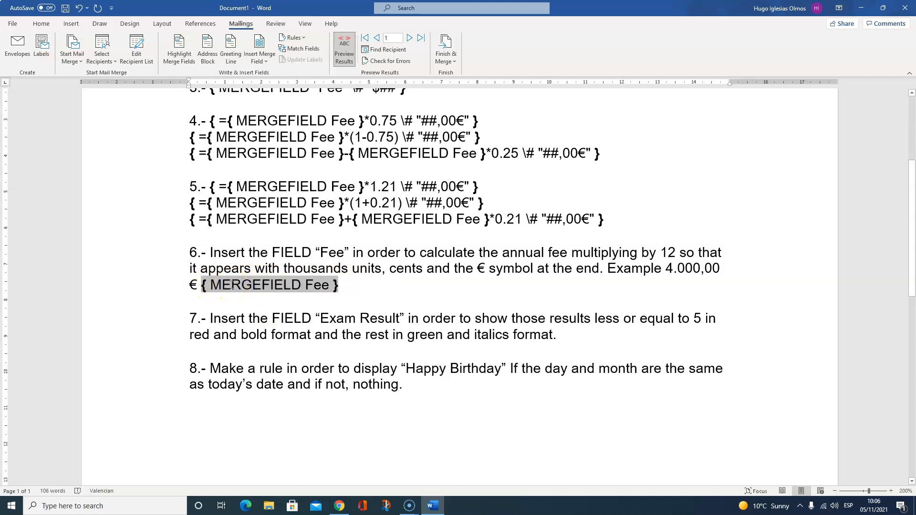
pyautogui.press('alt')
pyautogui.click(238, 287)
pyautogui.moveTo(361, 284); pyautogui.dragTo(243, 285)
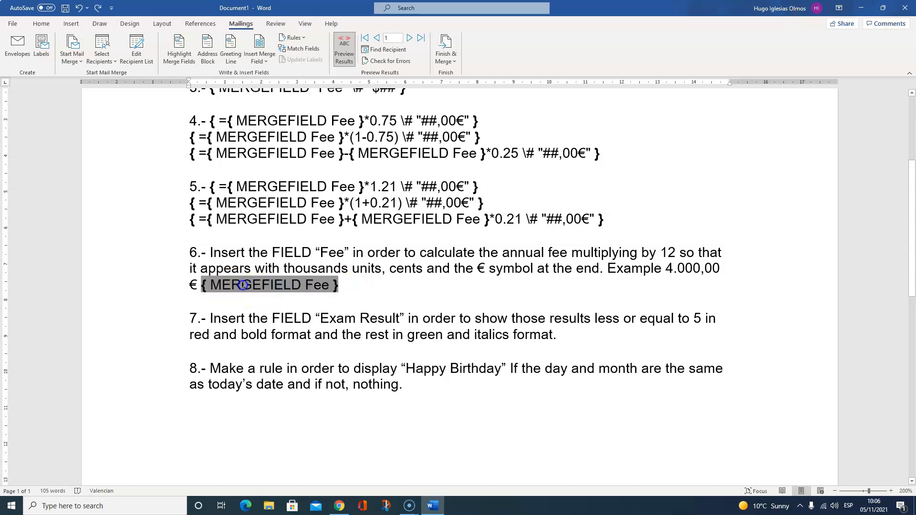
pyautogui.press('Delete')
pyautogui.click(266, 62)
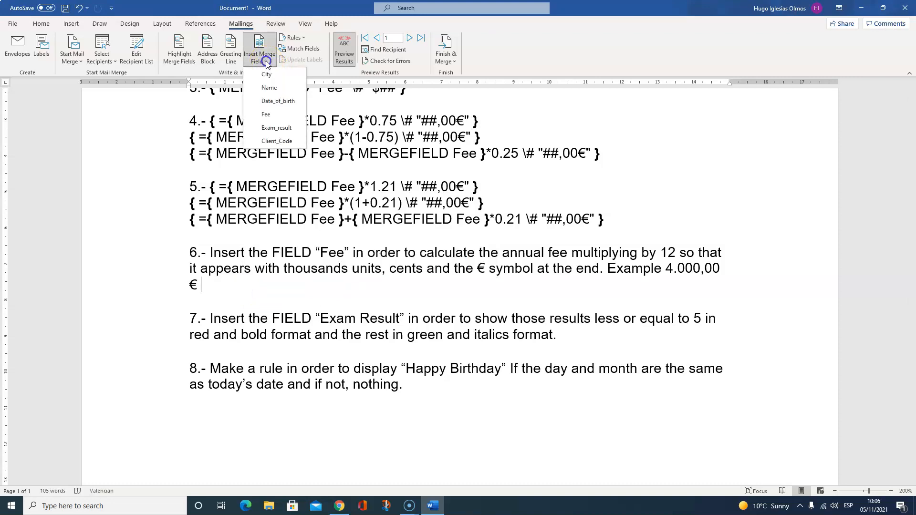
pyautogui.click(270, 115)
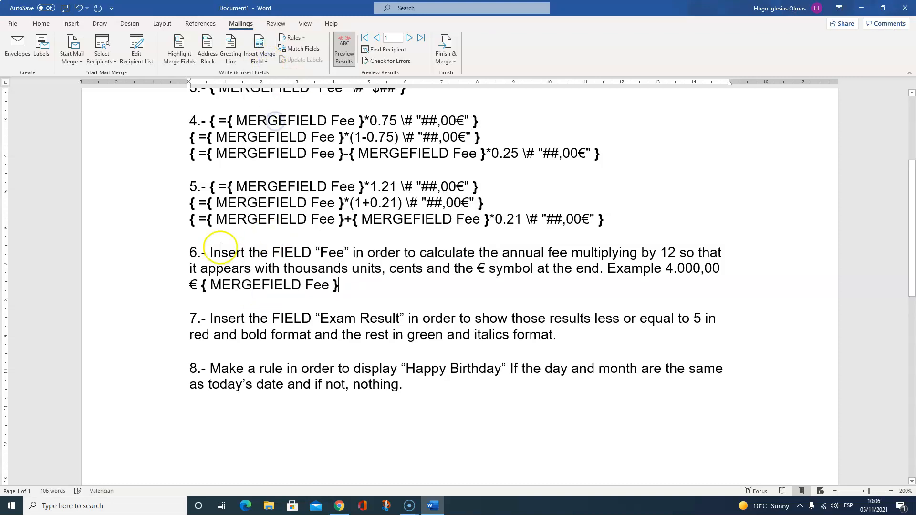
pyautogui.moveTo(359, 286); pyautogui.dragTo(255, 284)
pyautogui.press('Delete')
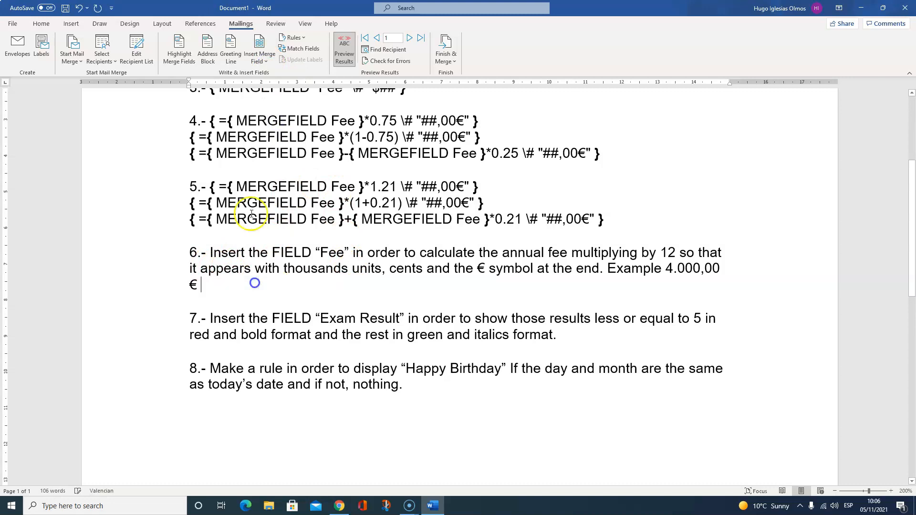
# Step: Insert empty field braces at the end of item 6 and fill them with an equals sign followed by the Fee merge field
pyautogui.hotkey('ctrl', 'F9')
pyautogui.click(255, 127)
pyautogui.write('=')
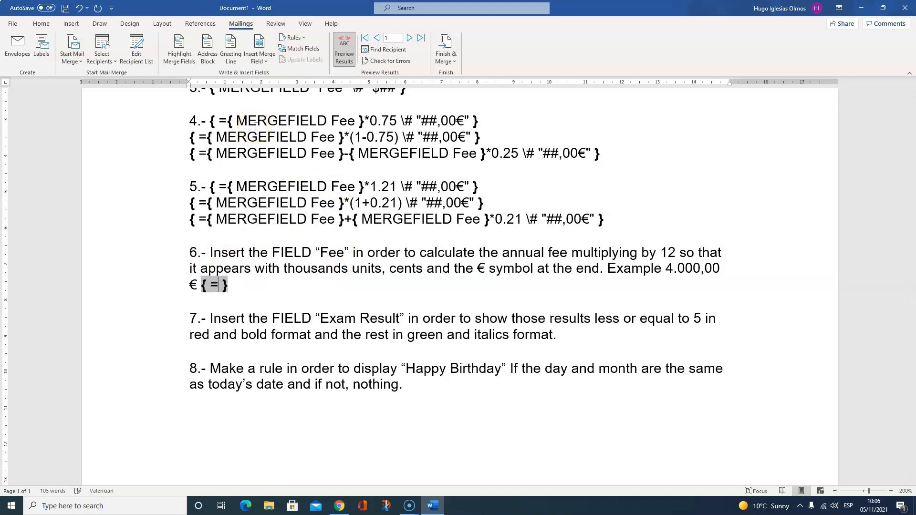
pyautogui.click(252, 58)
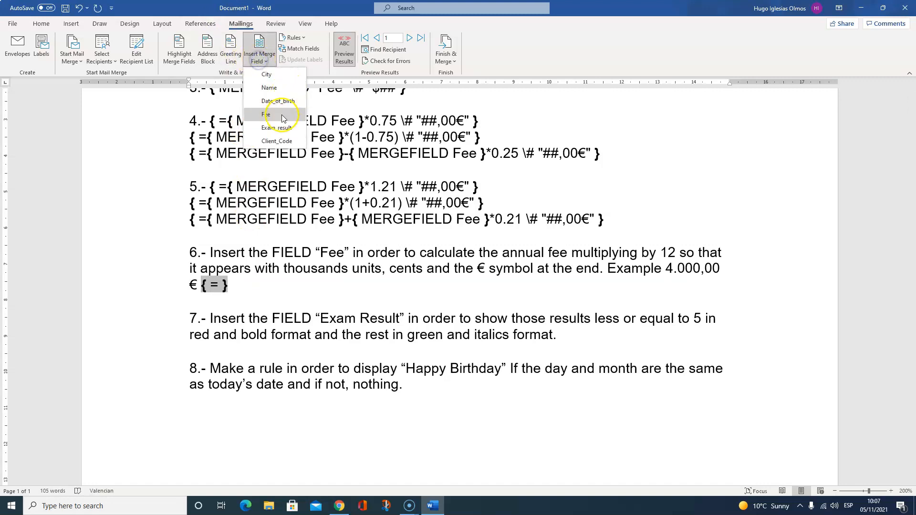
pyautogui.click(282, 115)
# Step: Multiply item 6's Fee field by 12 and add the number format switch \# "#,###.00 inside the outer braces
pyautogui.click(361, 284)
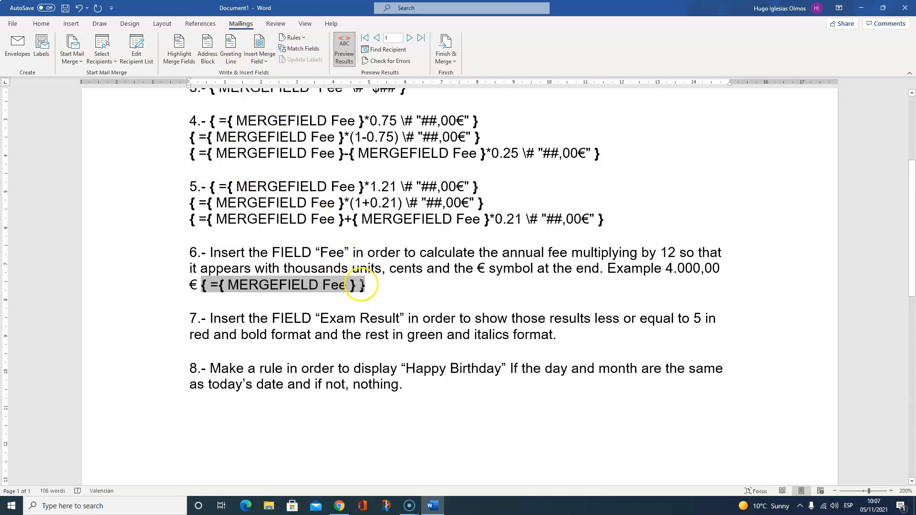
pyautogui.write('*')
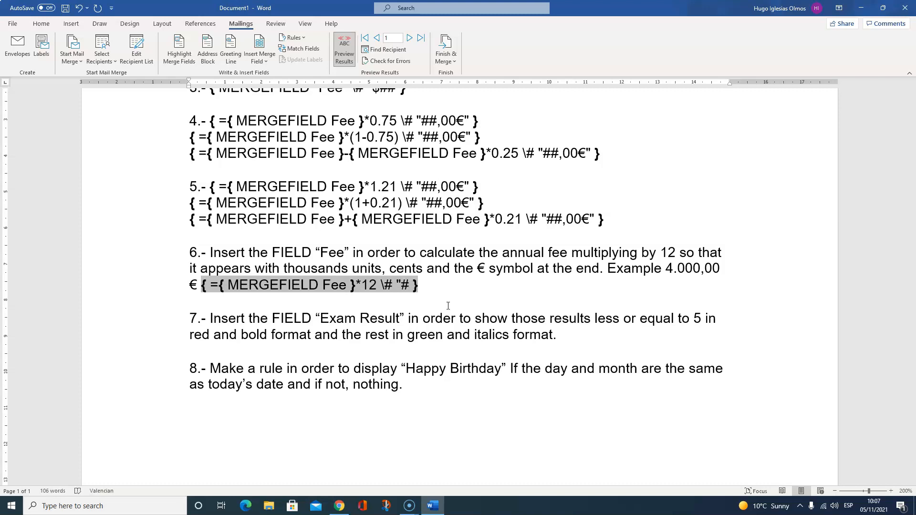
pyautogui.write('###.00')
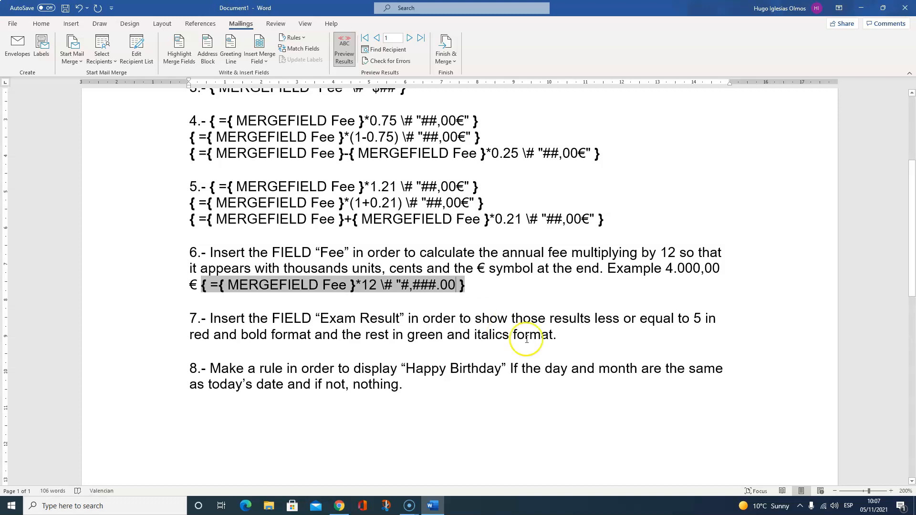
# Step: Change item 6's number format to "#.###,00 €" and show the field results
pyautogui.click(409, 287)
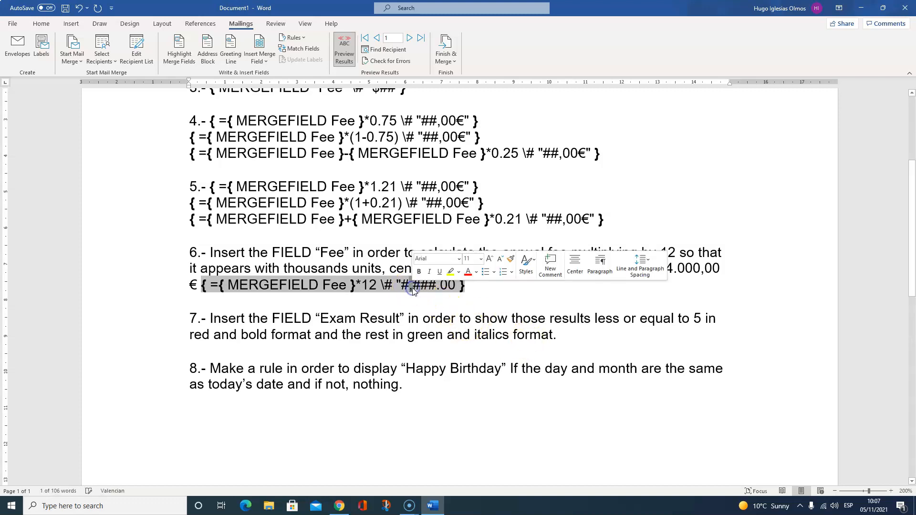
pyautogui.press('Delete')
pyautogui.write('.')
pyautogui.click(438, 288)
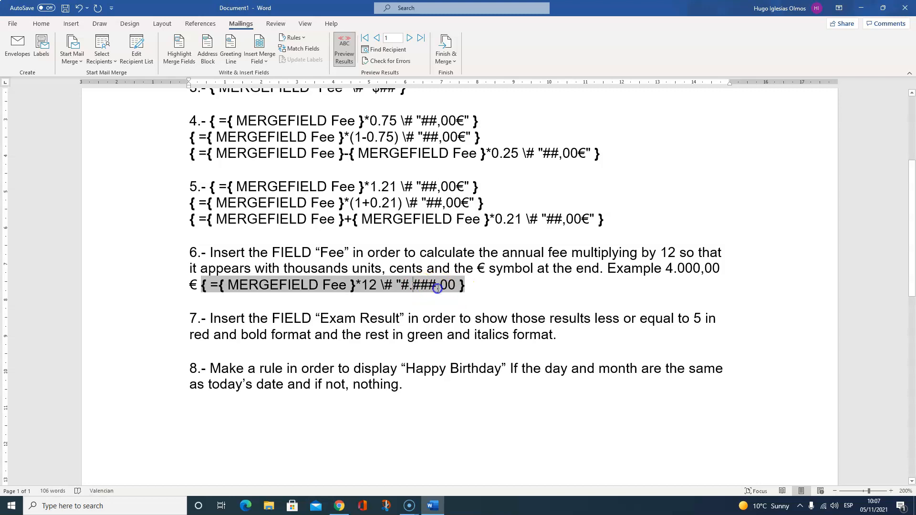
pyautogui.moveTo(438, 288); pyautogui.dragTo(439, 288)
pyautogui.write(',')
pyautogui.click(456, 279)
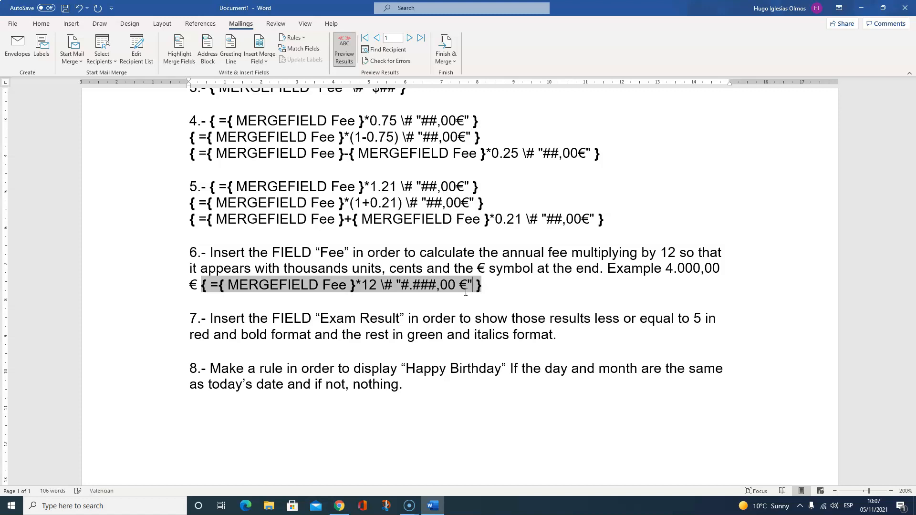
pyautogui.hotkey('alt', 'F9')
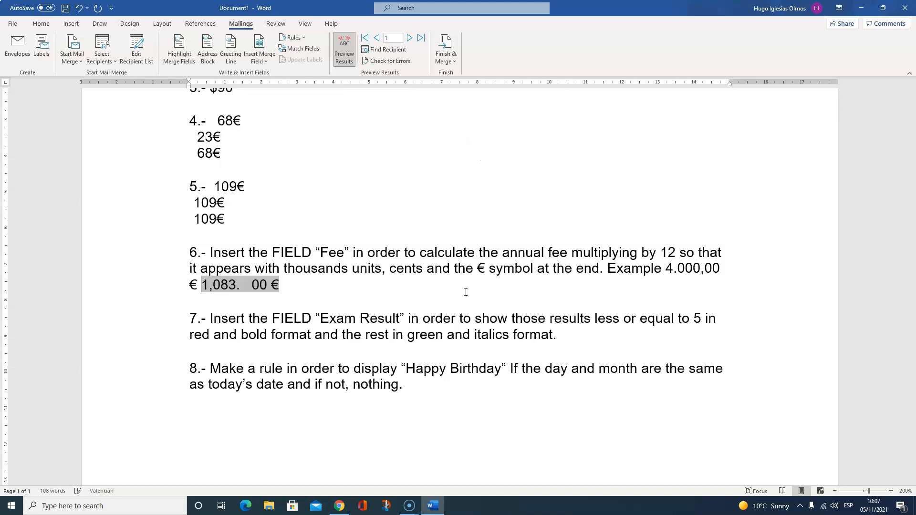
# Step: Toggle item 6's field code to check the separators in its number format, and return to the field results
pyautogui.rightClick(253, 285)
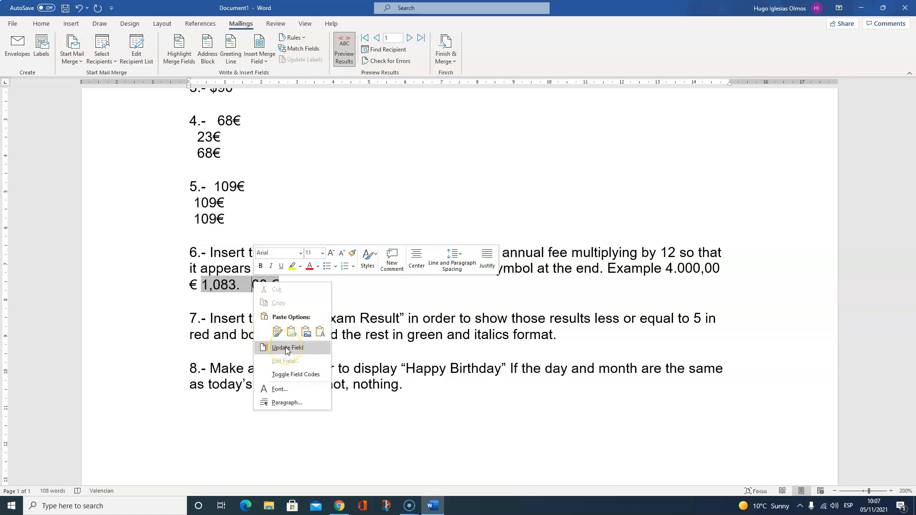
pyautogui.click(295, 374)
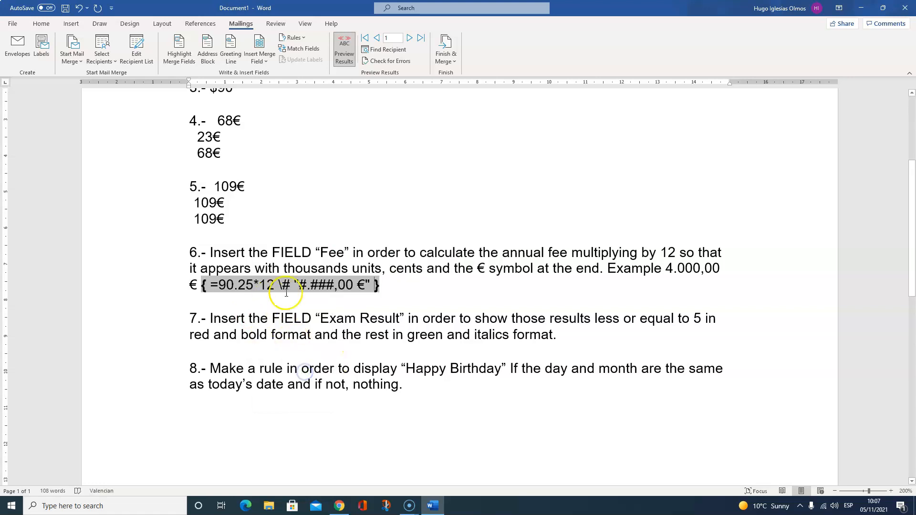
pyautogui.click(338, 285)
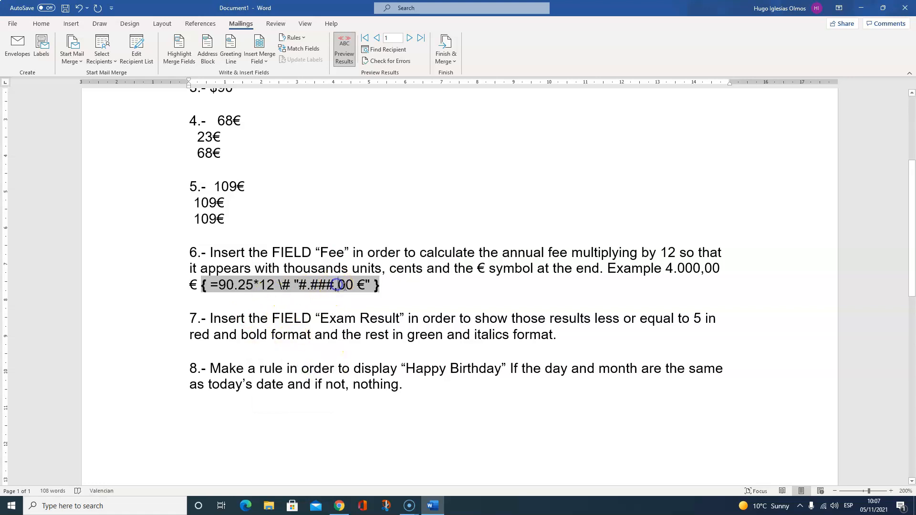
pyautogui.moveTo(354, 284); pyautogui.dragTo(312, 285)
pyautogui.click(314, 285)
pyautogui.click(313, 285)
pyautogui.hotkey('alt', 'F9')
pyautogui.hotkey('alt', 'F9')
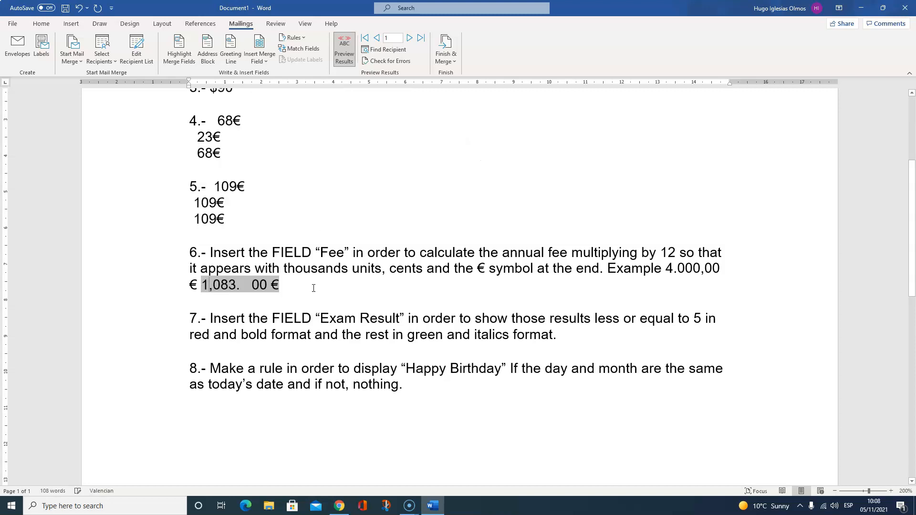
# Step: Update item 6's field and change the number format in its code to "#,###.00 €"
pyautogui.click(247, 283)
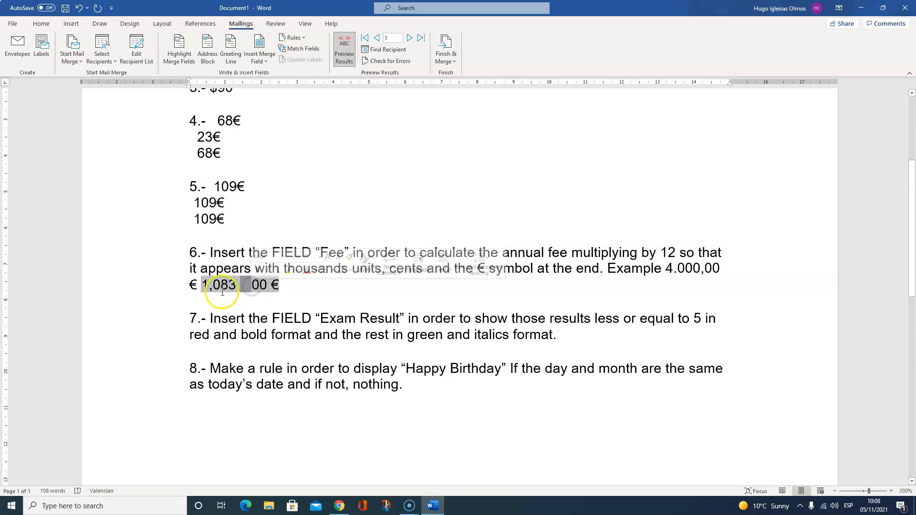
pyautogui.rightClick(238, 285)
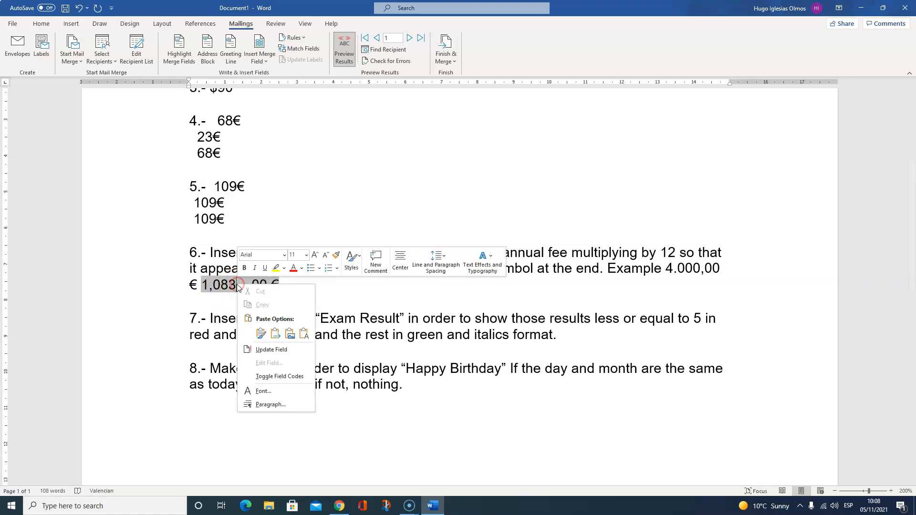
pyautogui.click(286, 351)
pyautogui.rightClick(247, 285)
pyautogui.click(281, 378)
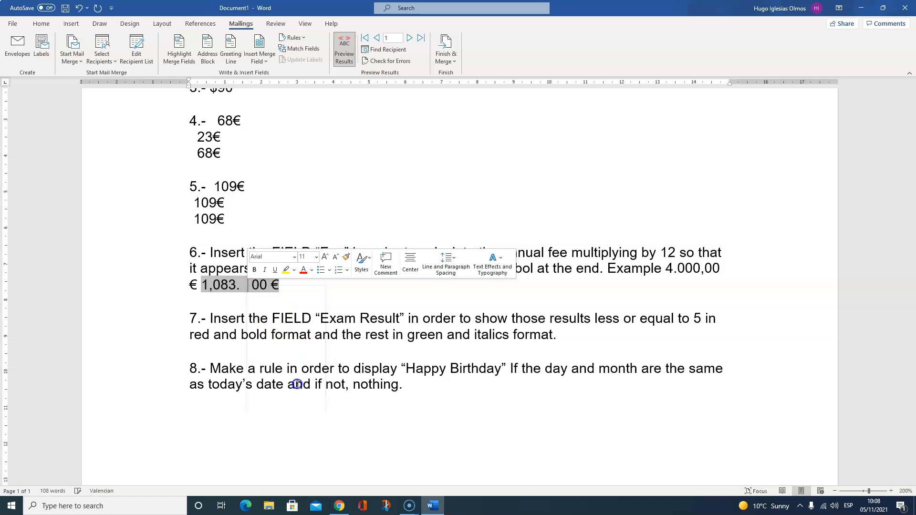
pyautogui.doubleClick(309, 286)
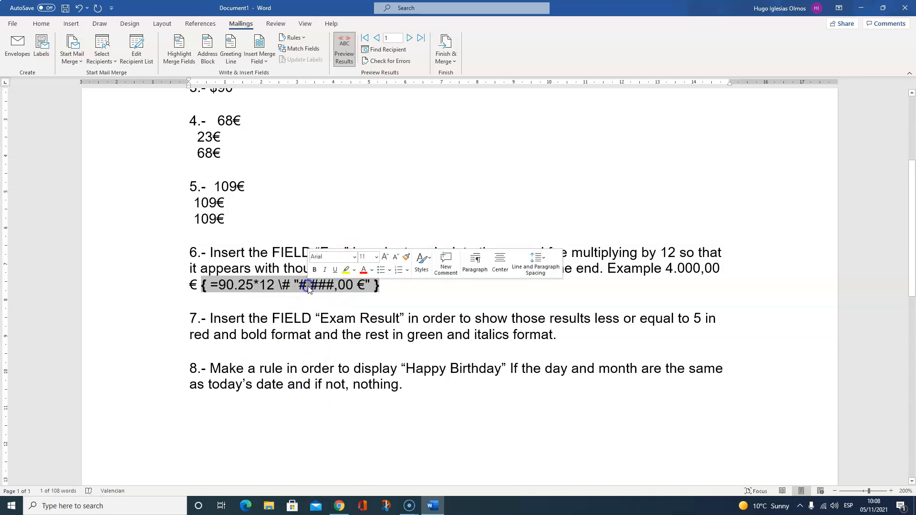
pyautogui.write(',')
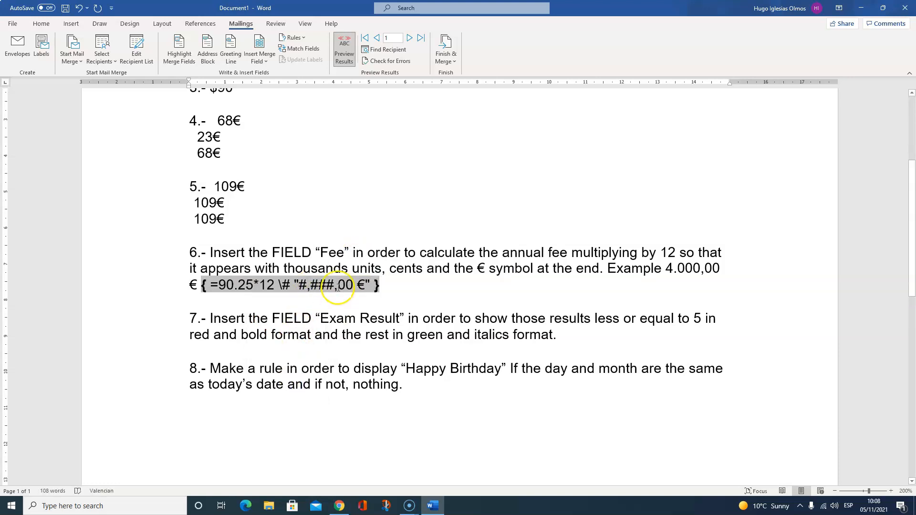
pyautogui.doubleClick(336, 285)
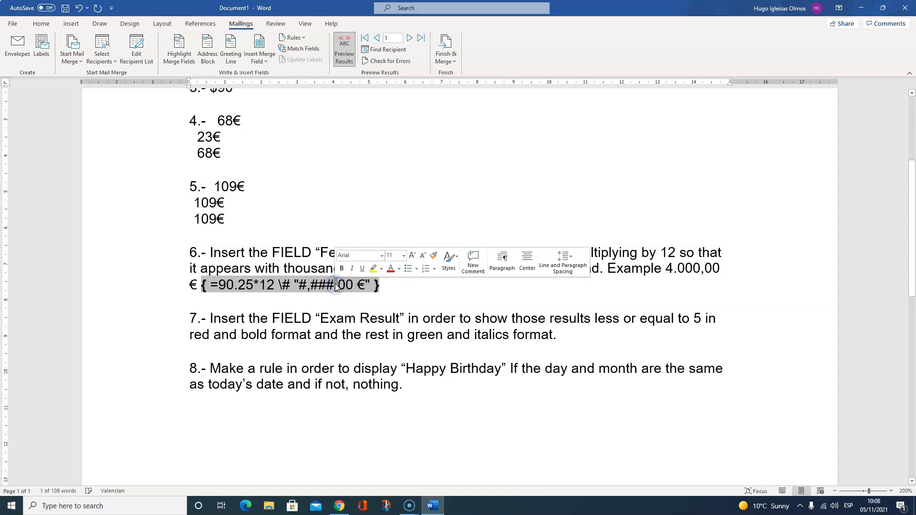
pyautogui.write('.')
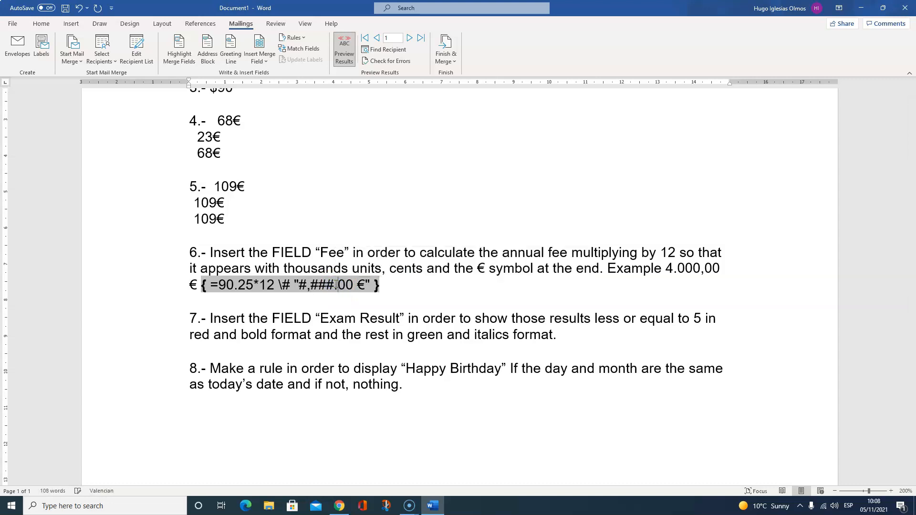
# Step: Switch all fields to codes and back to results, and update item 6's field
pyautogui.hotkey('alt', 'F9')
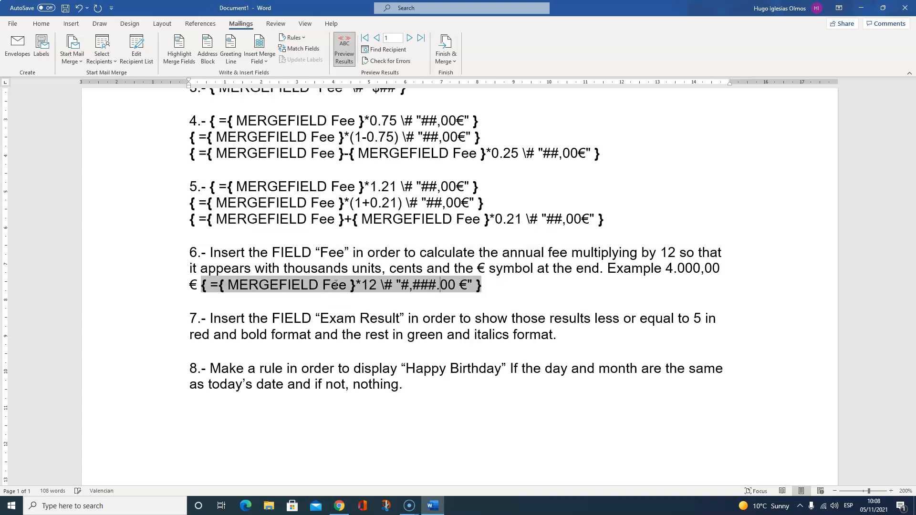
pyautogui.hotkey('alt', 'F9')
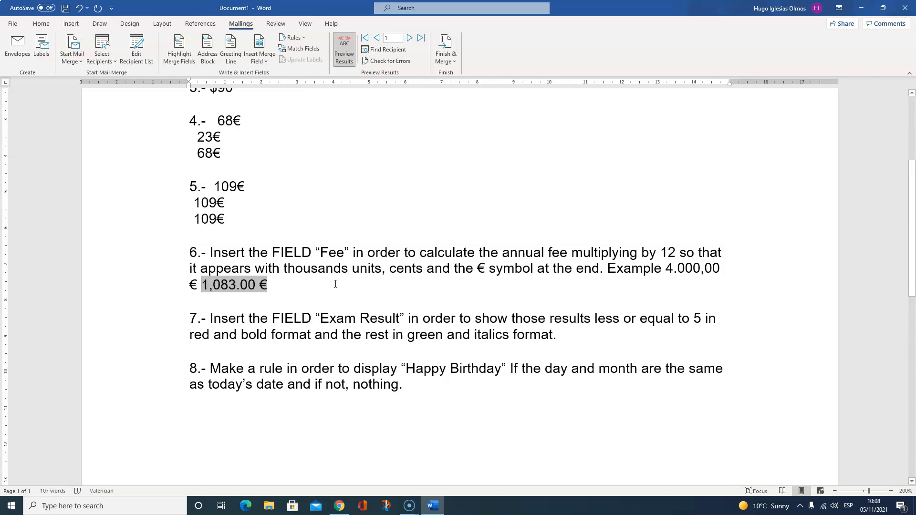
pyautogui.rightClick(251, 282)
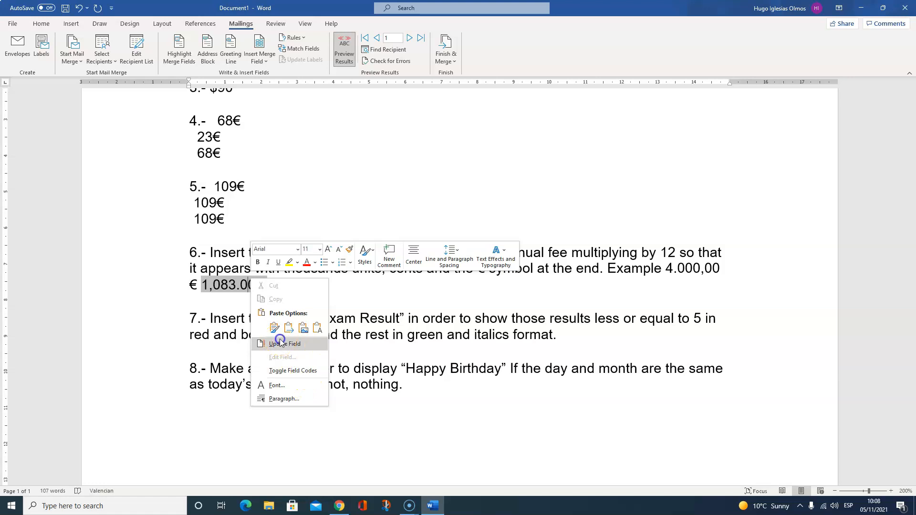
pyautogui.click(280, 342)
# Step: Toggle item 6's field code and delete the instruction text before the field, keeping the item number
pyautogui.rightClick(238, 283)
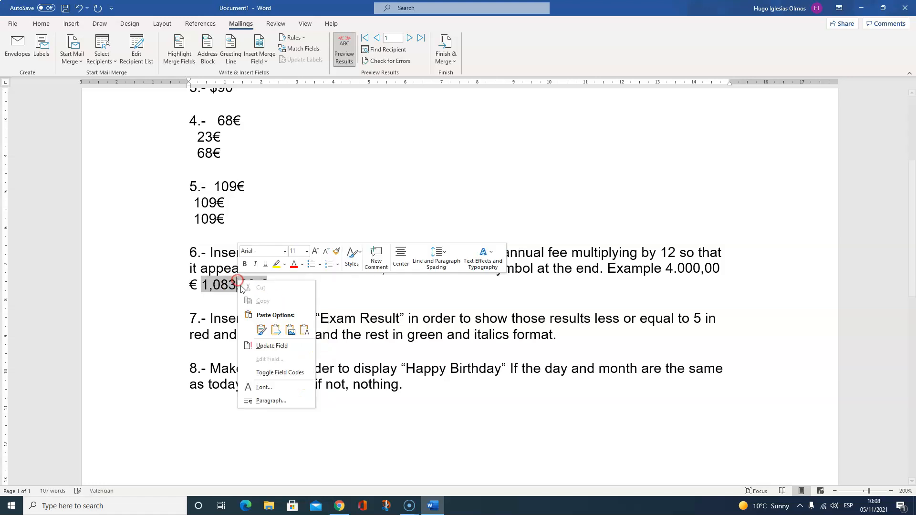
pyautogui.click(295, 377)
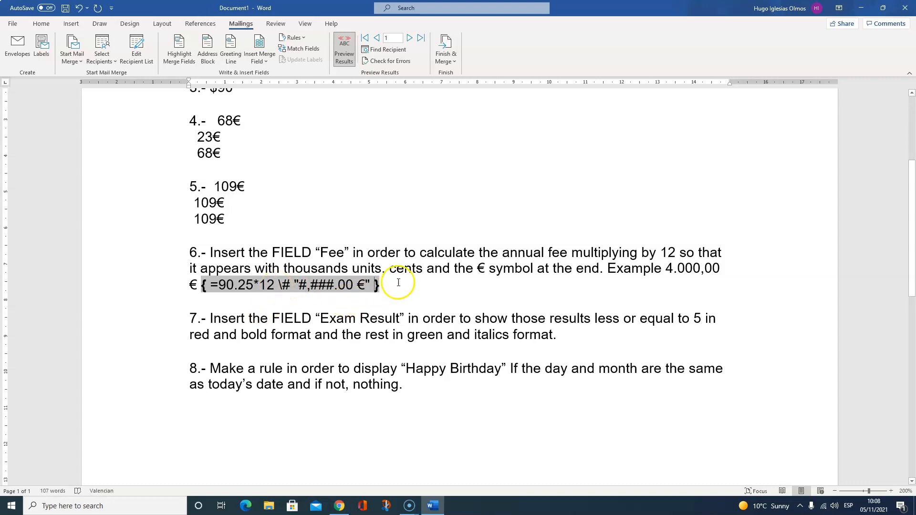
pyautogui.moveTo(200, 285); pyautogui.dragTo(213, 253)
pyautogui.press('Delete')
pyautogui.click(208, 288)
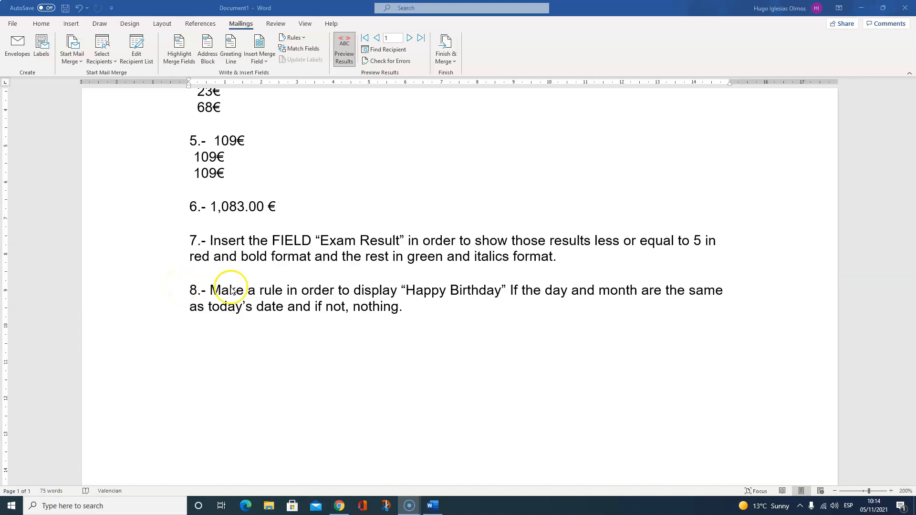
# Step: Insert an empty field after item 7's instruction and start it with IF followed by the Exam_result merge field
pyautogui.click(635, 260)
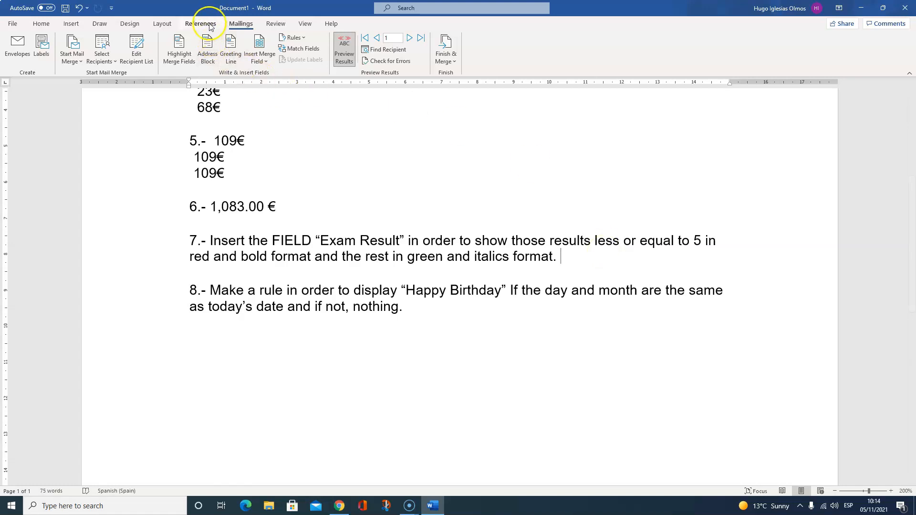
pyautogui.click(241, 28)
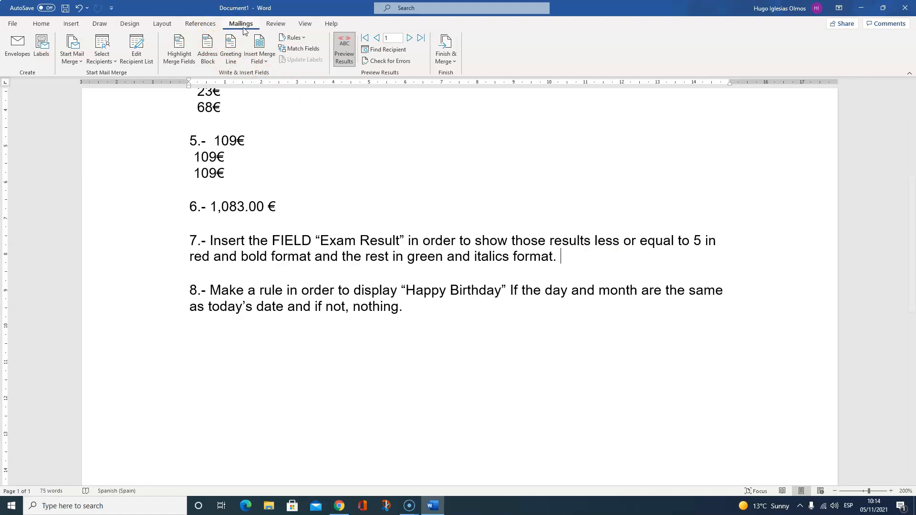
pyautogui.click(292, 37)
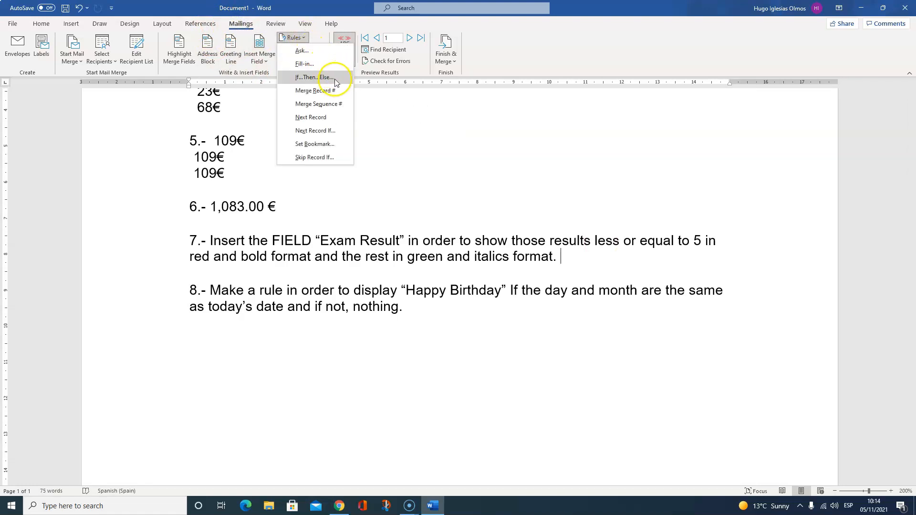
pyautogui.click(647, 306)
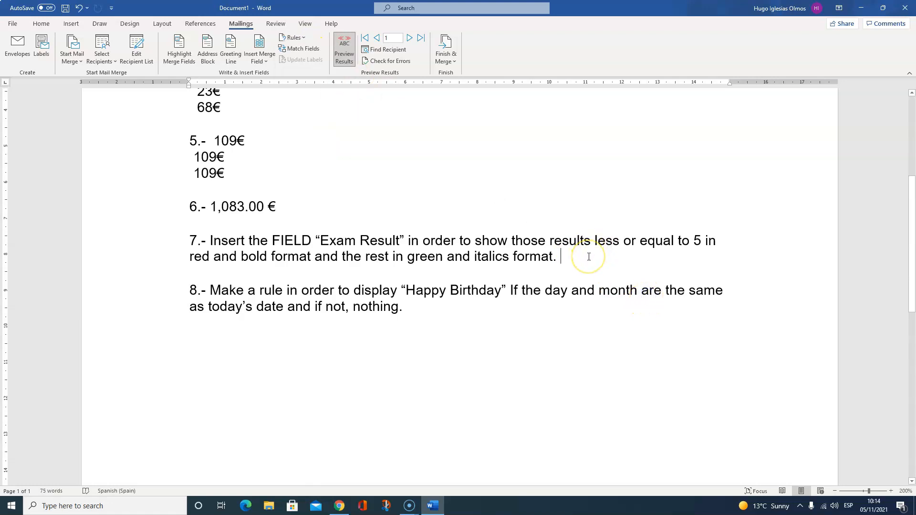
pyautogui.hotkey('ctrl', 'F9')
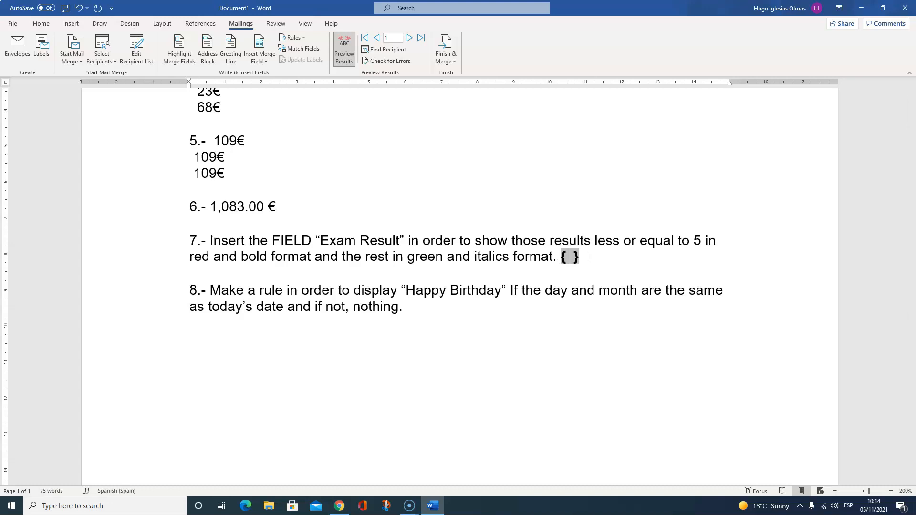
pyautogui.write('IF')
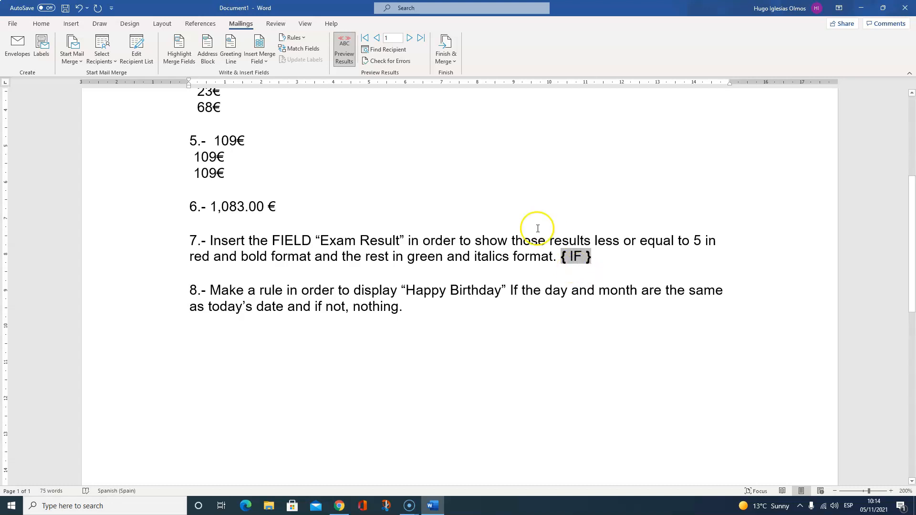
pyautogui.click(271, 56)
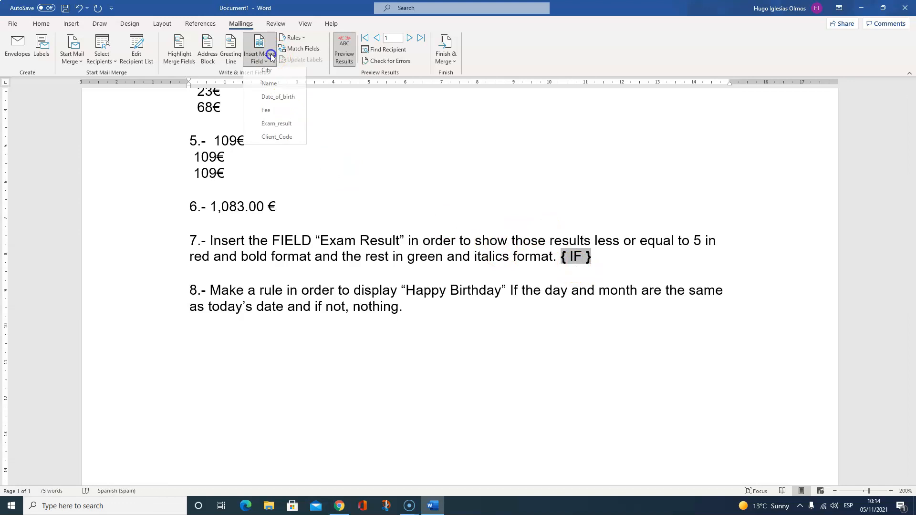
pyautogui.click(277, 128)
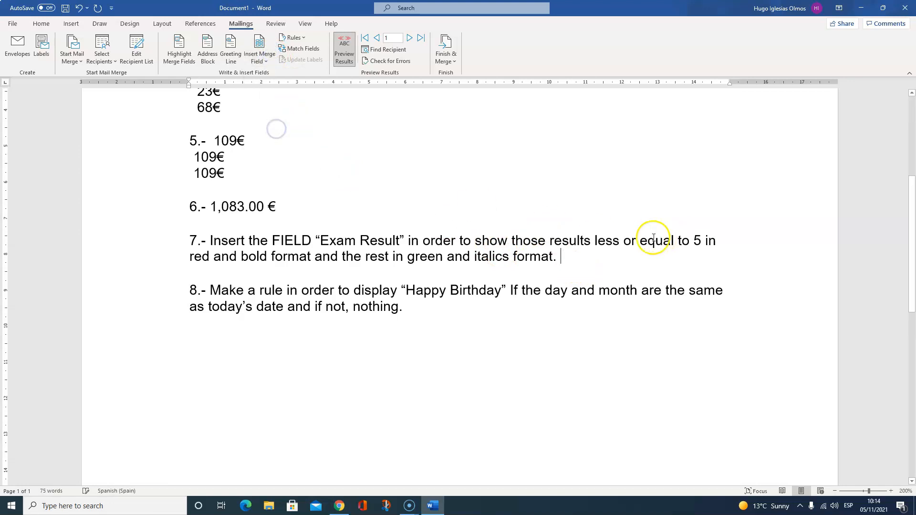
# Step: Show all field codes and continue item 7's IF condition with <="5" and an opening quotation mark for the true result
pyautogui.hotkey('alt', 'F9')
pyautogui.click(557, 272)
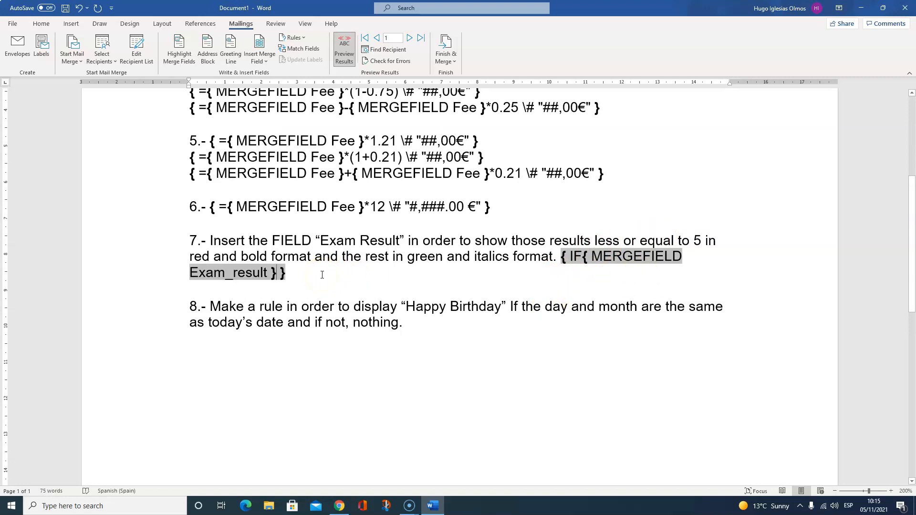
pyautogui.write('<=')
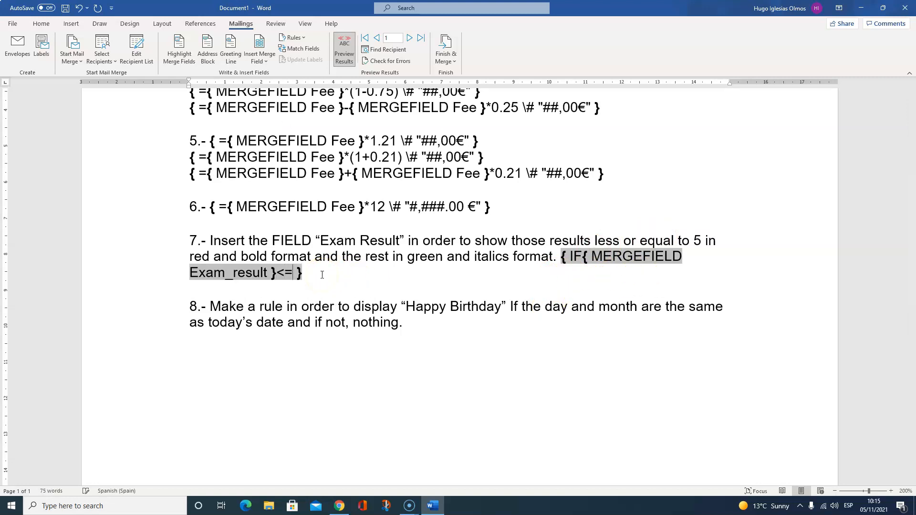
pyautogui.write('"5" "')
pyautogui.click(326, 283)
pyautogui.click(316, 270)
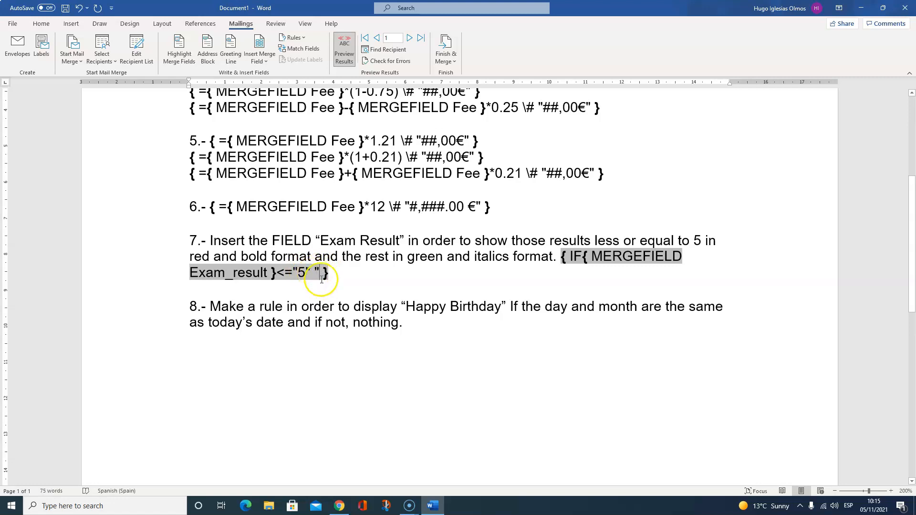
# Step: Insert the Exam_result merge field as the true result of item 7's IF field and close its quotation marks
pyautogui.click(260, 56)
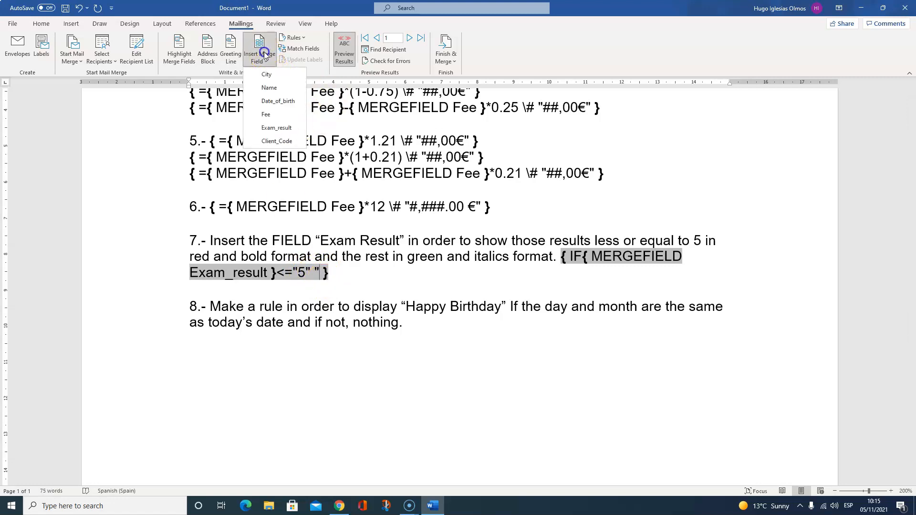
pyautogui.click(275, 126)
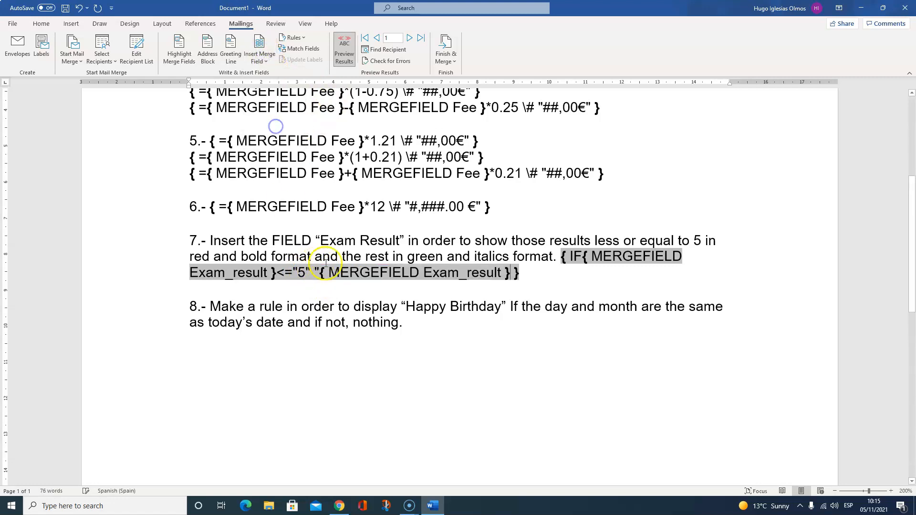
pyautogui.write('"')
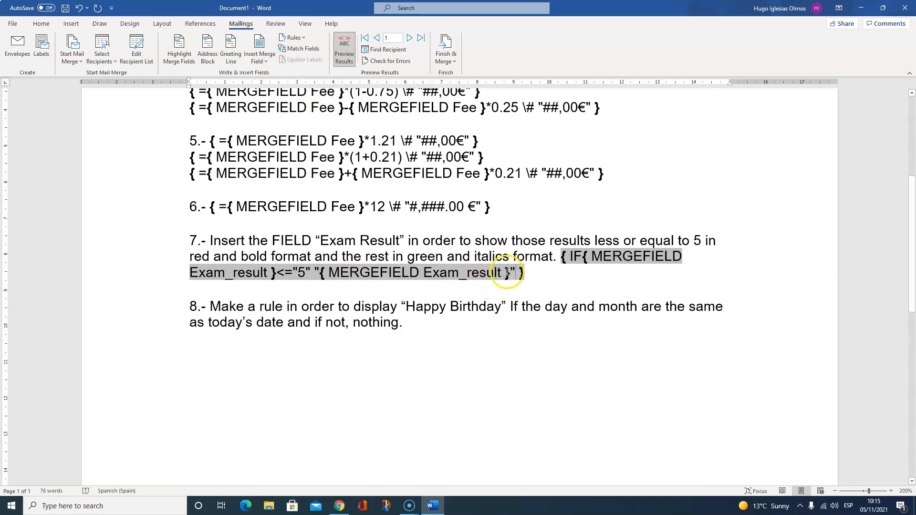
# Step: Format the quoted Exam_result merge field of item 7's true result in red and bold
pyautogui.click(507, 273)
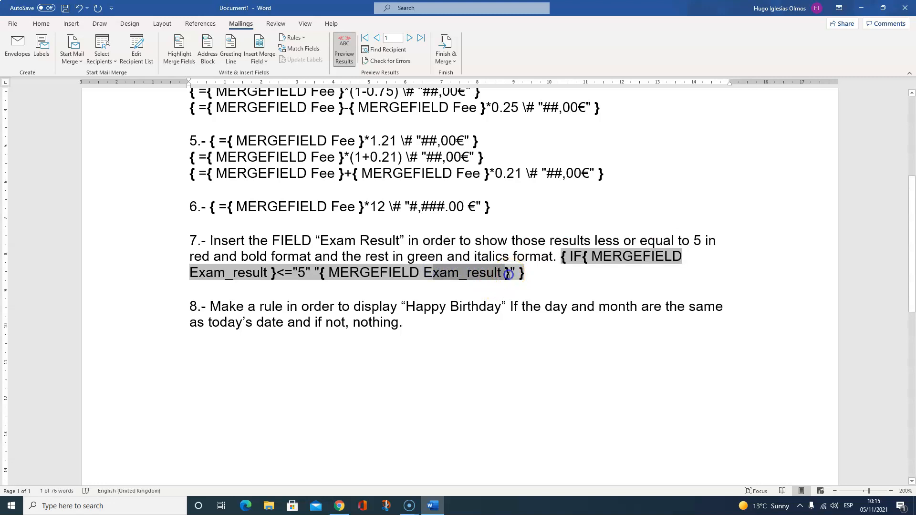
pyautogui.moveTo(508, 273); pyautogui.dragTo(406, 273)
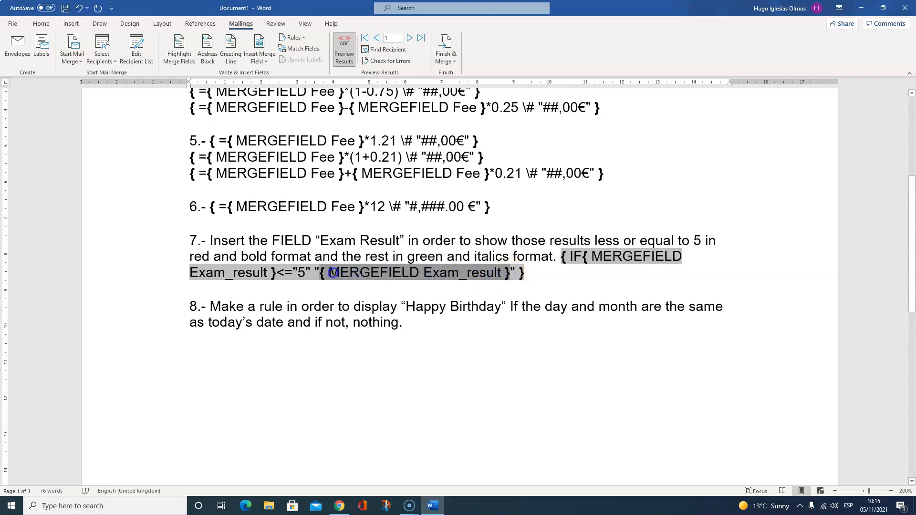
pyautogui.moveTo(320, 273); pyautogui.dragTo(320, 273)
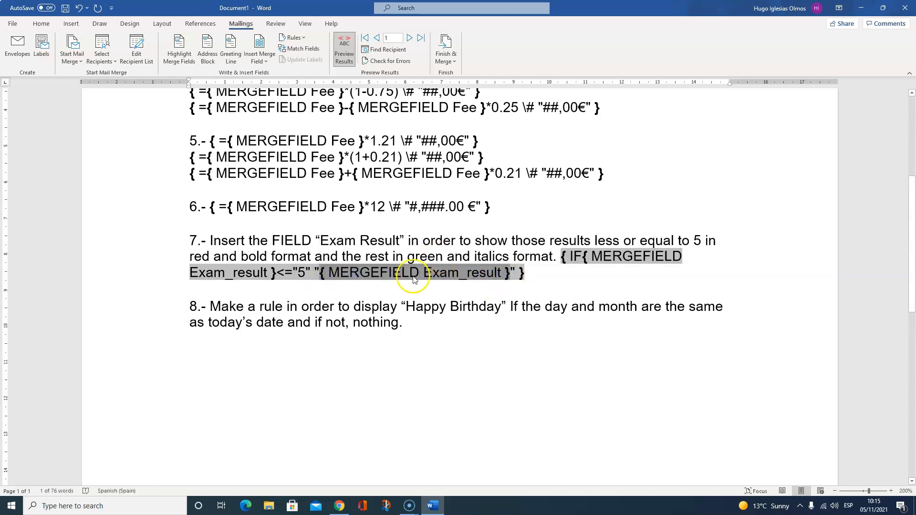
pyautogui.click(40, 25)
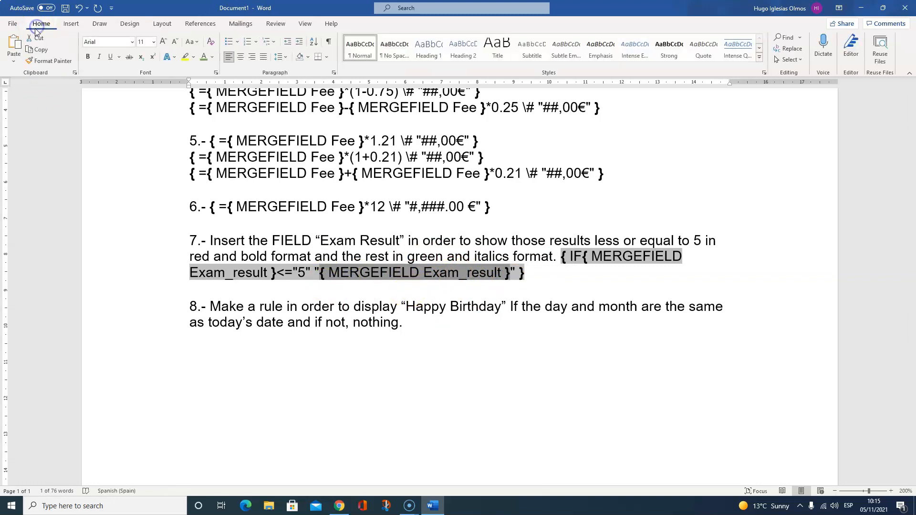
pyautogui.click(215, 59)
pyautogui.click(213, 160)
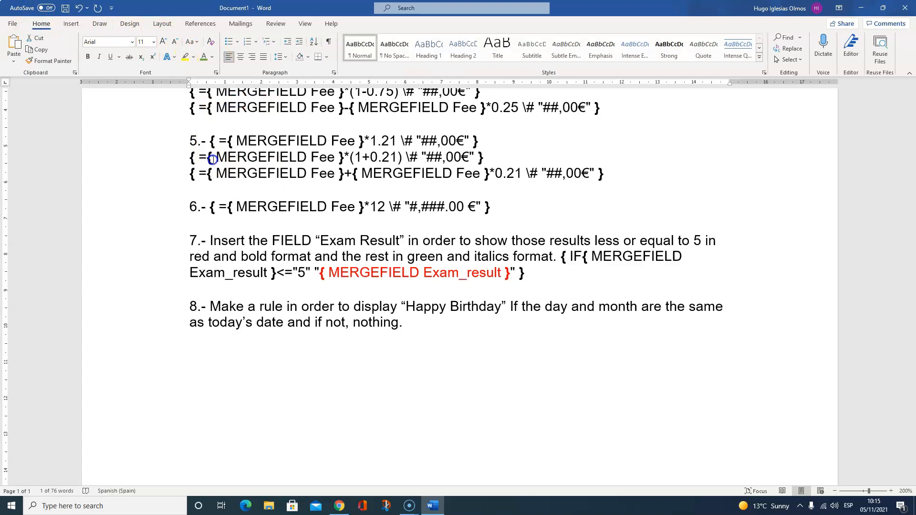
pyautogui.click(87, 58)
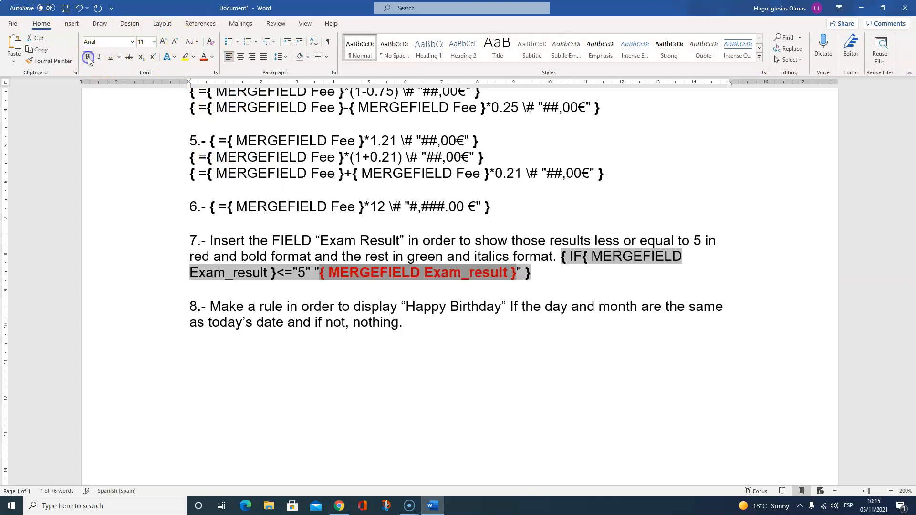
# Step: Add a second quoted Exam_result merge field as the false result of item 7's IF field
pyautogui.click(521, 270)
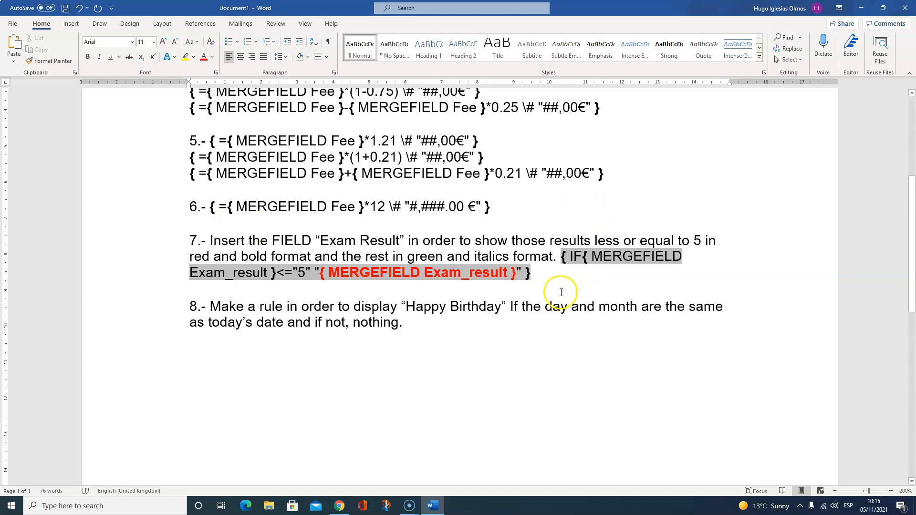
pyautogui.write('"')
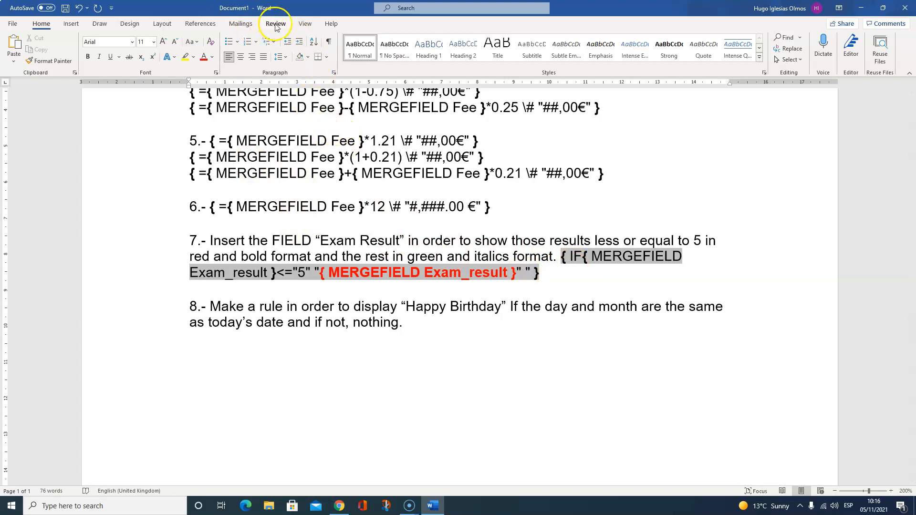
pyautogui.click(228, 25)
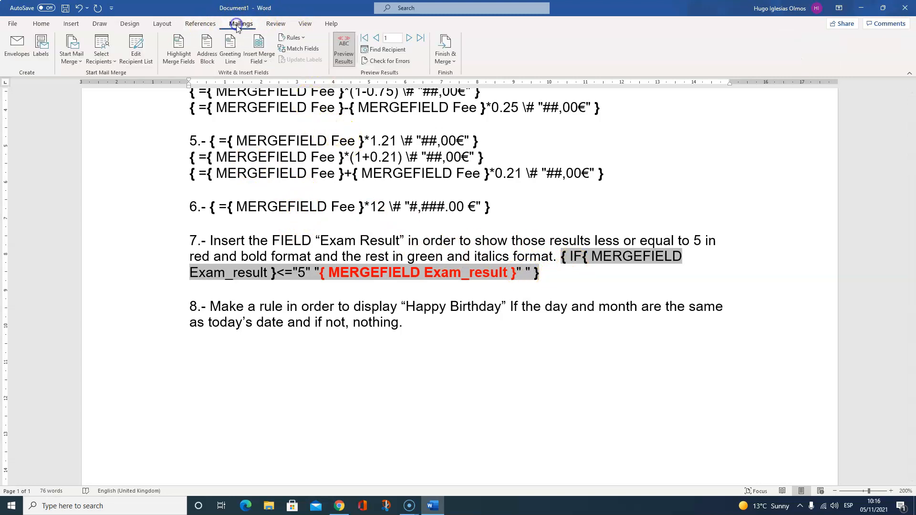
pyautogui.click(265, 61)
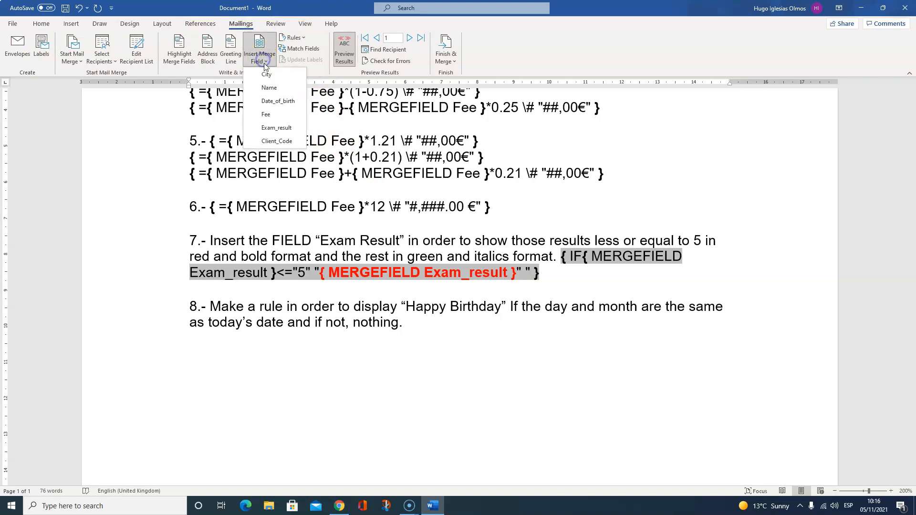
pyautogui.click(276, 127)
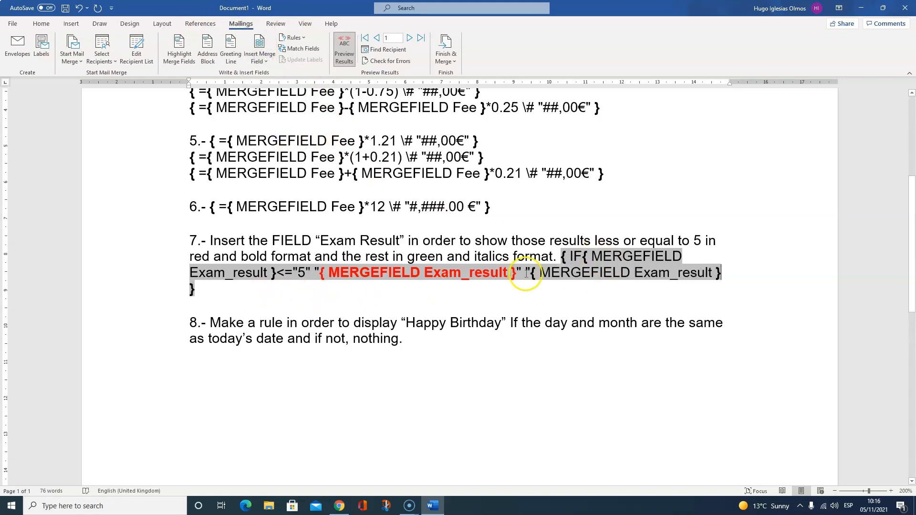
pyautogui.click(734, 273)
# Step: Format the Exam_result merge field of item 7's false result in green and italics
pyautogui.moveTo(720, 273); pyautogui.dragTo(569, 276)
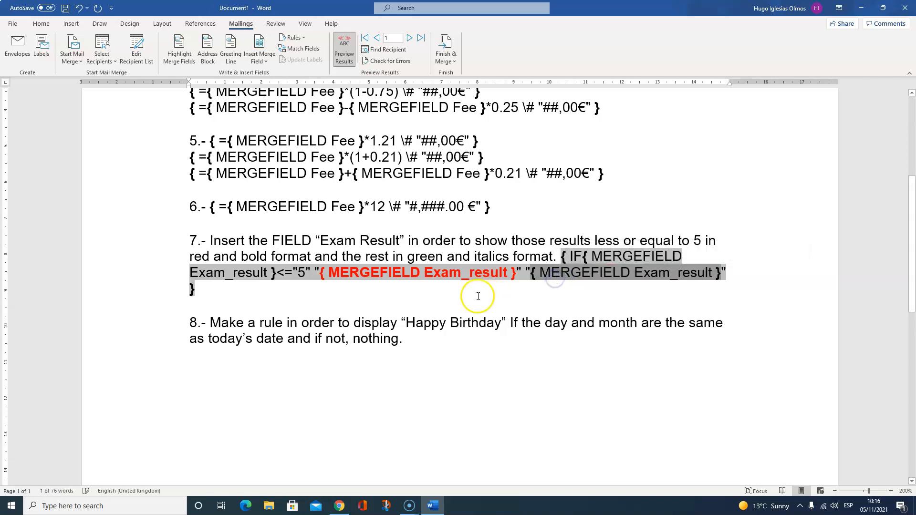
pyautogui.click(41, 24)
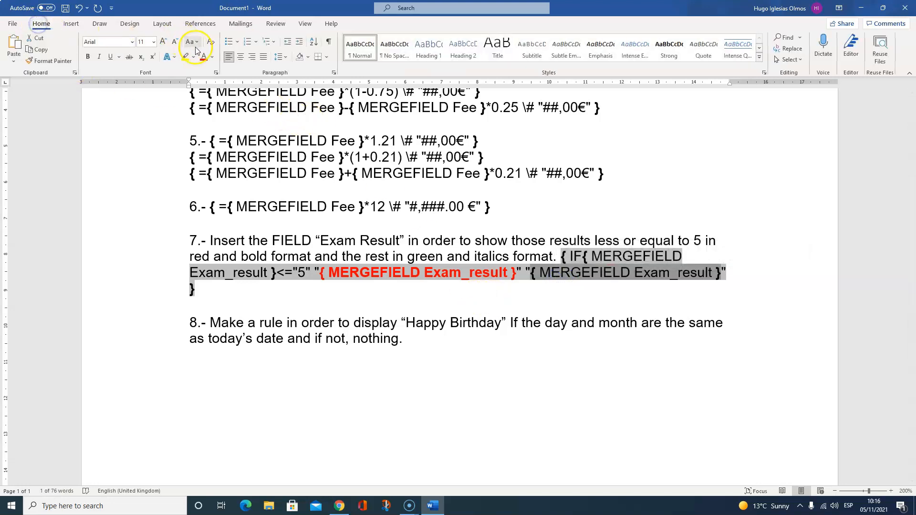
pyautogui.click(212, 57)
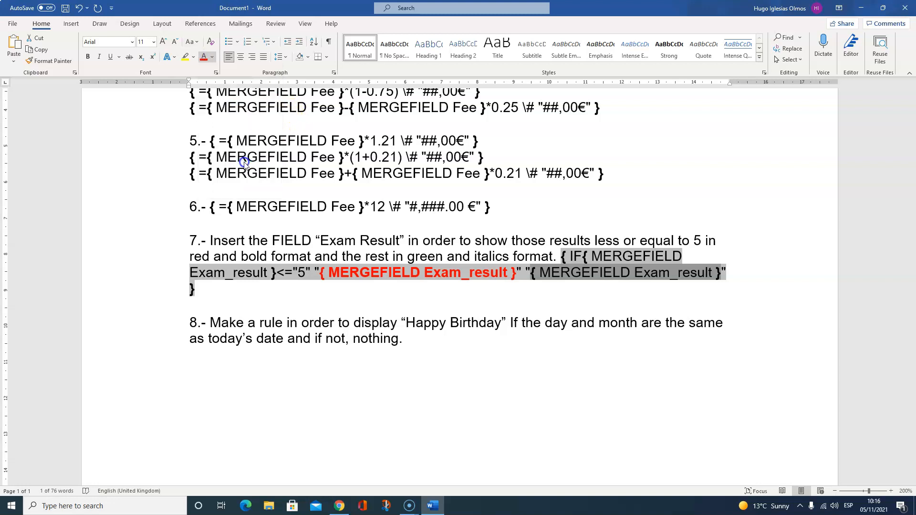
pyautogui.click(243, 161)
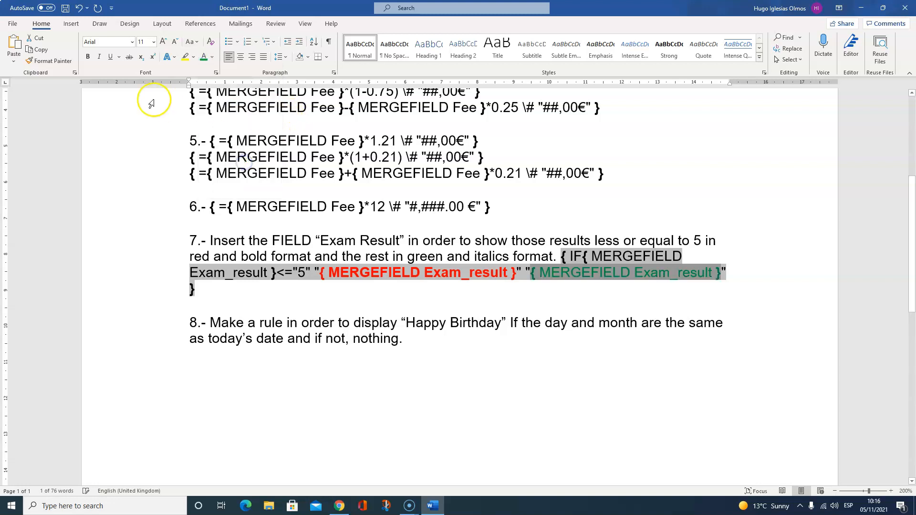
pyautogui.click(99, 58)
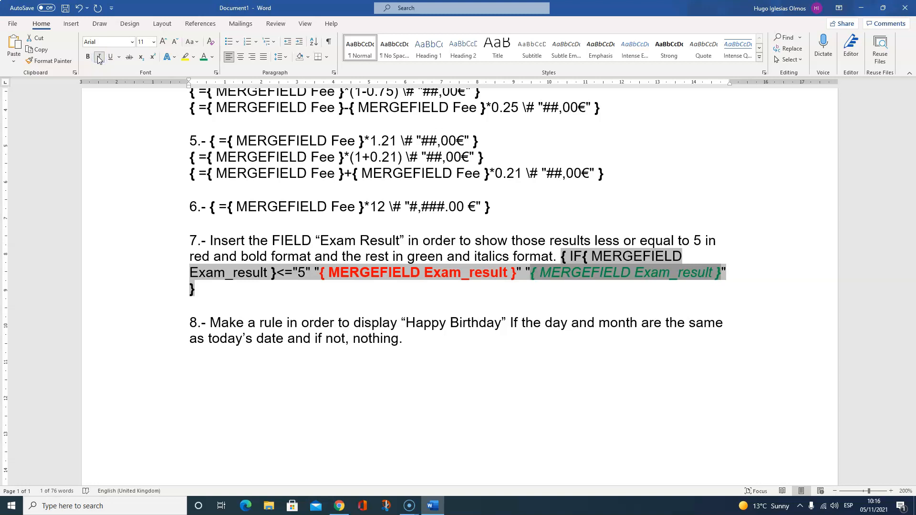
# Step: Switch all field codes back to results, toggling them once more to check item 7's rule
pyautogui.click(253, 291)
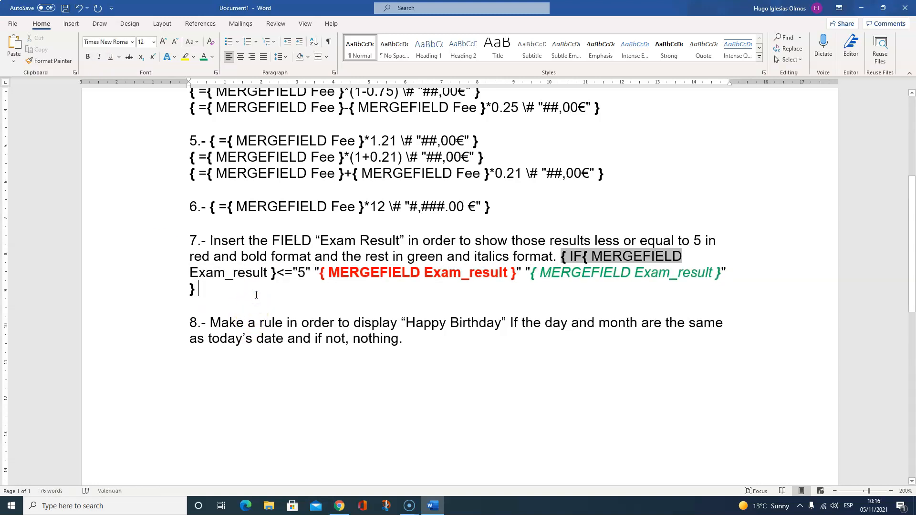
pyautogui.hotkey('alt', 'F9')
pyautogui.click(261, 289)
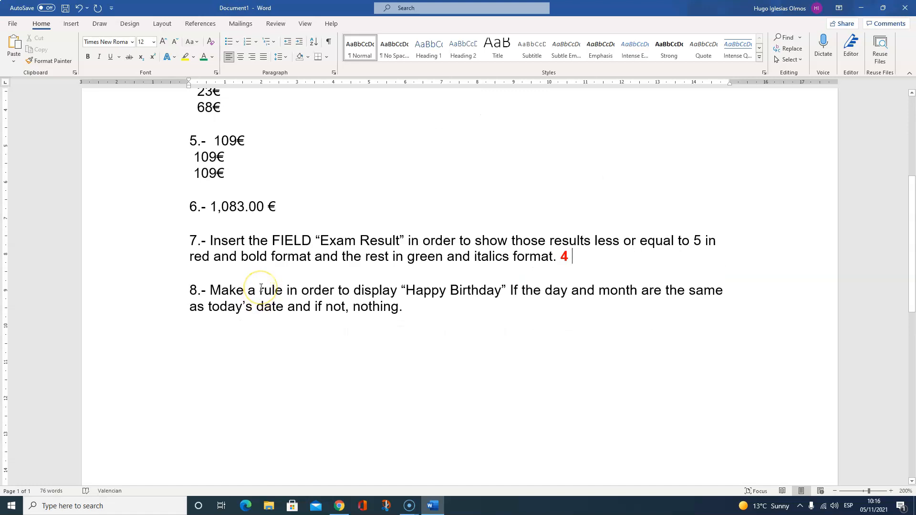
pyautogui.hotkey('alt', 'F9')
pyautogui.hotkey('alt', 'F9')
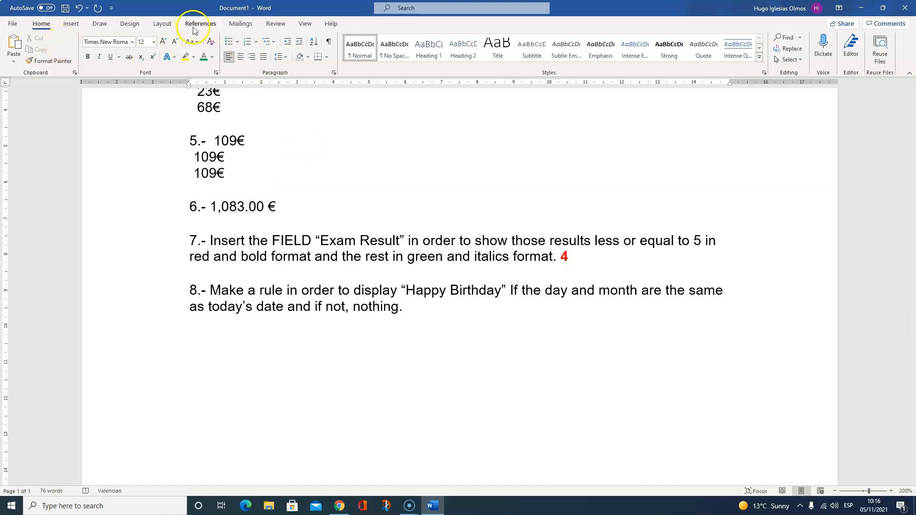
# Step: Preview the merge results up to record 3 to check the colour and style of item 7's exam result
pyautogui.click(240, 24)
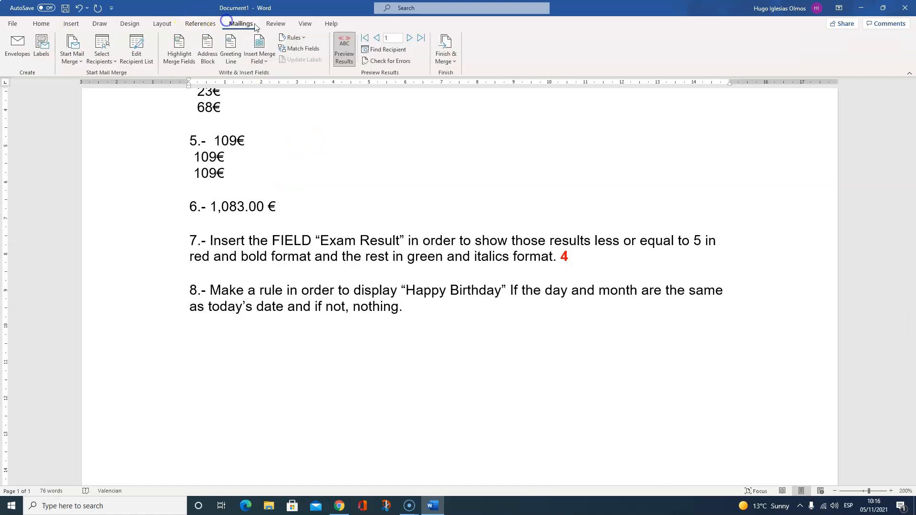
pyautogui.click(409, 39)
pyautogui.click(409, 38)
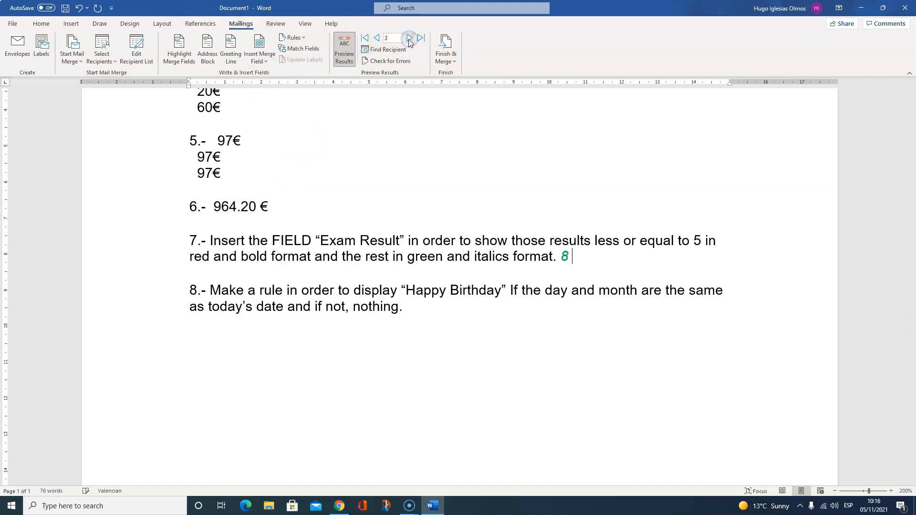
# Step: Browse the merge preview between records 1 and 3 to compare the colour and style of item 7's exam results
pyautogui.click(376, 39)
pyautogui.click(376, 39)
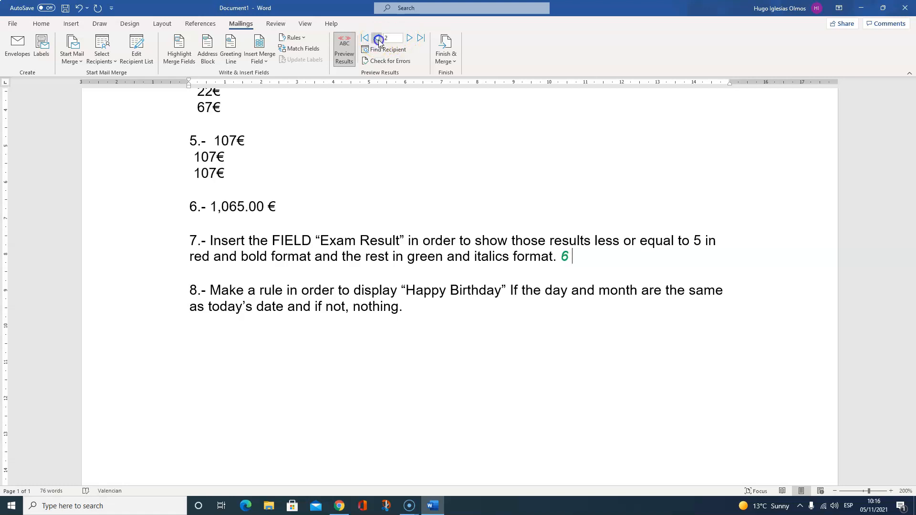
pyautogui.click(409, 39)
pyautogui.click(409, 39)
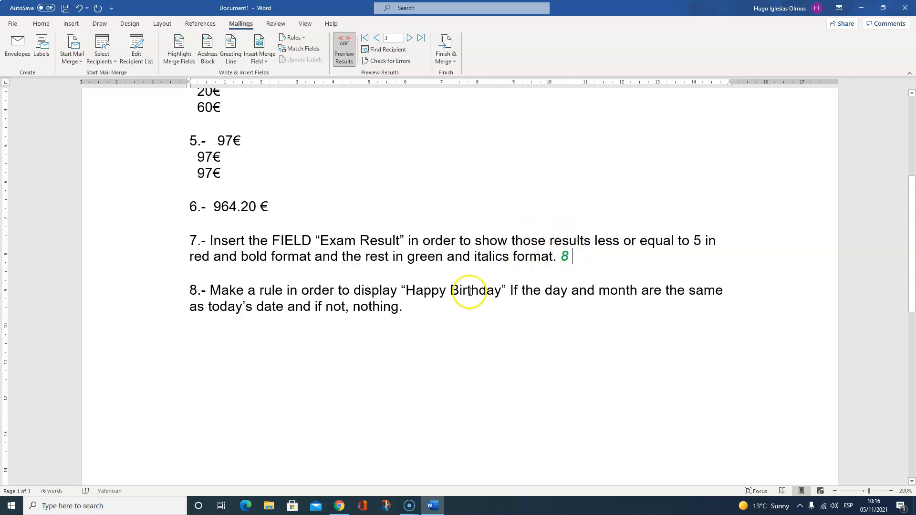
pyautogui.click(376, 38)
pyautogui.click(376, 39)
# Step: Insert an IF field at the end of item 8 containing the Date_of_birth merge field, and show all field codes
pyautogui.click(452, 312)
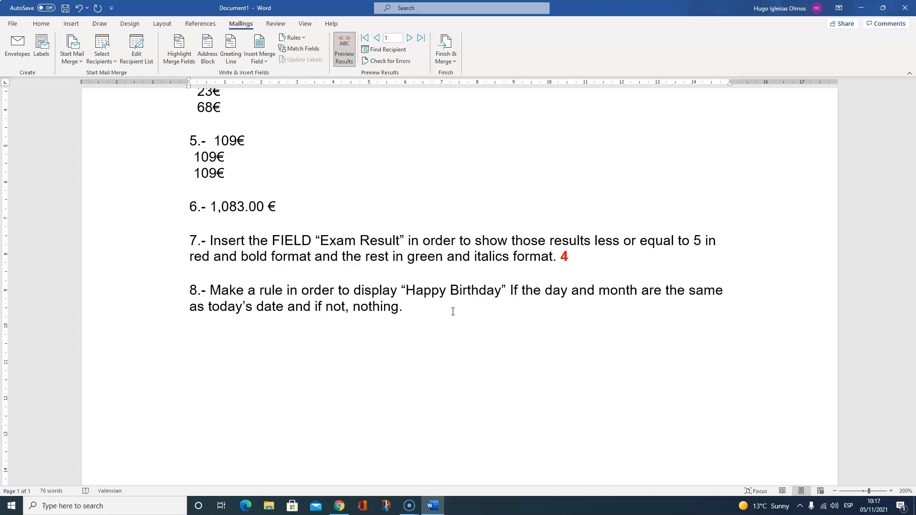
pyautogui.hotkey('ctrl', 'F9')
pyautogui.write('IF')
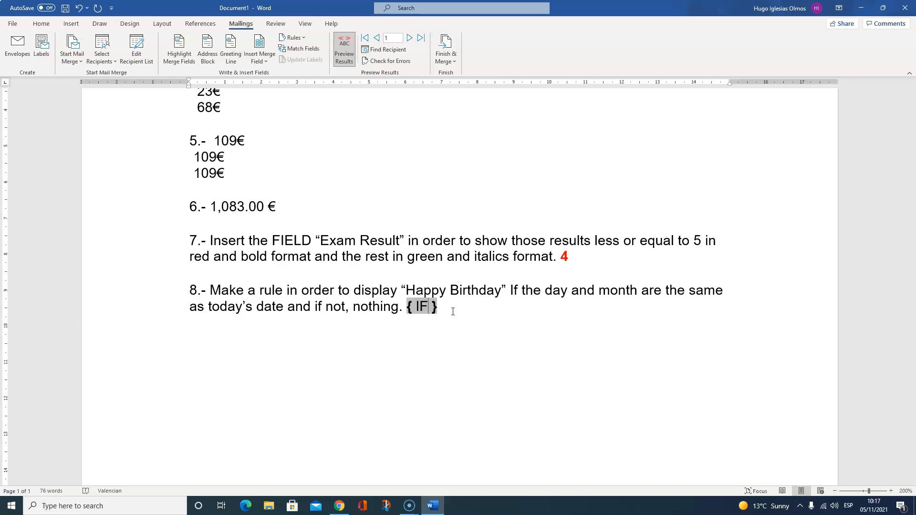
pyautogui.click(260, 62)
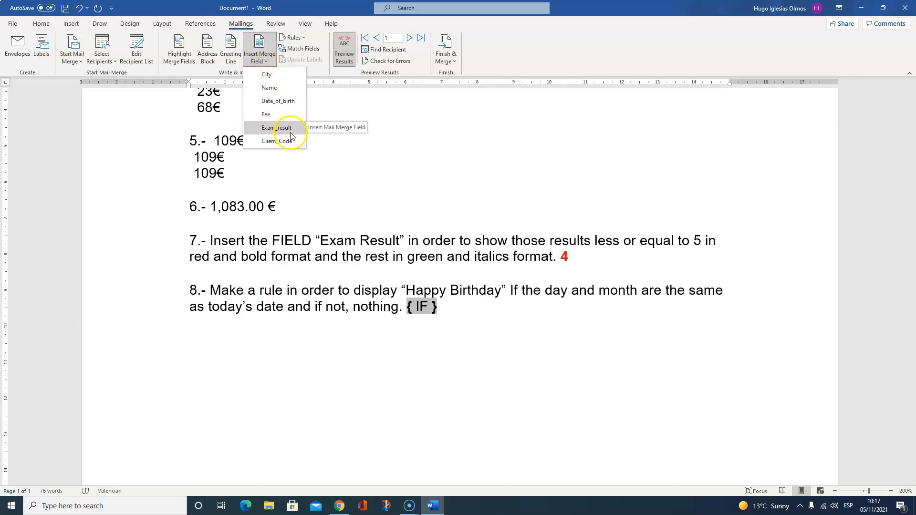
pyautogui.click(291, 103)
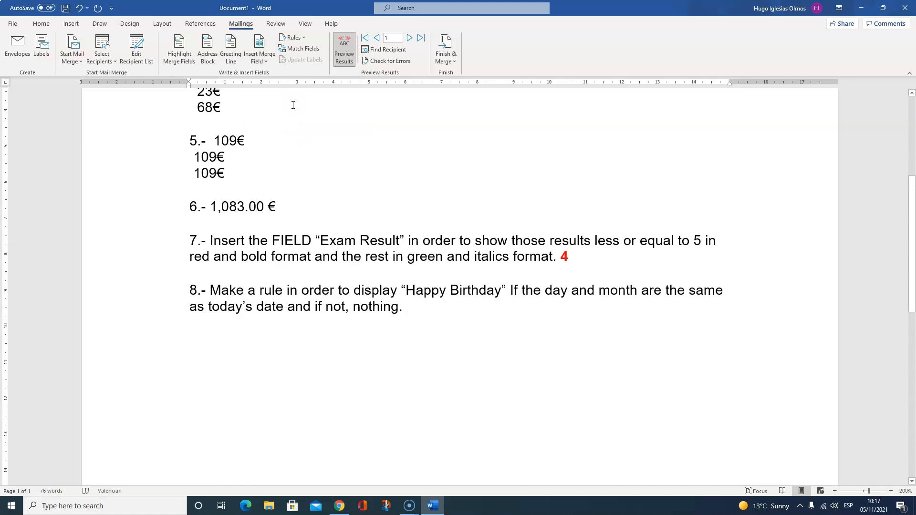
pyautogui.hotkey('alt', 'F9')
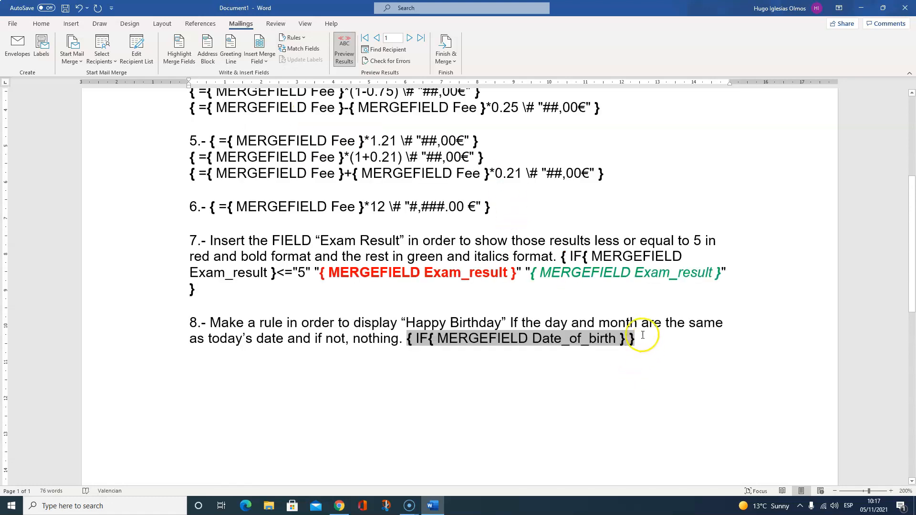
# Step: Compare Date_of_birth in item 8's IF field with an equals sign and a nested DATE field
pyautogui.click(625, 339)
pyautogui.click(627, 338)
pyautogui.hotkey('ctrl', 'F9')
pyautogui.write('DATE')
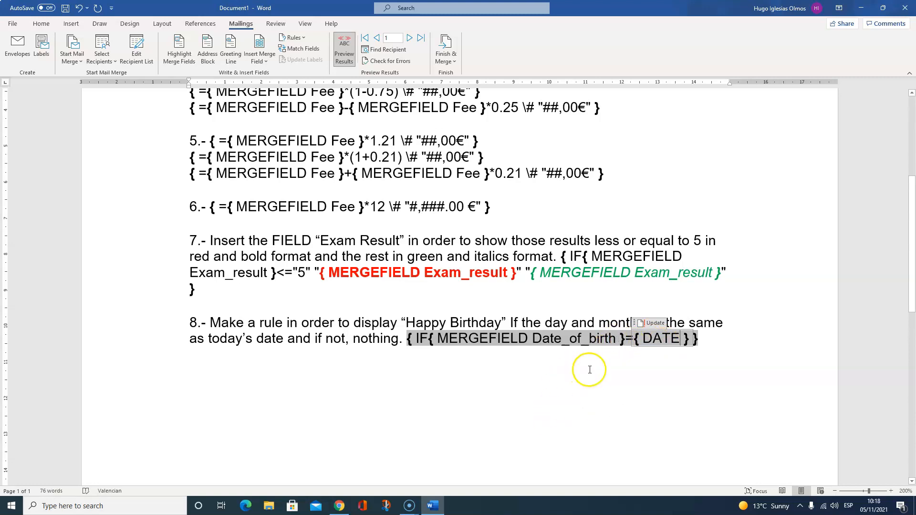
# Step: Add the date format switch \@ MMDD to the Date_of_birth merge field in item 8
pyautogui.click(619, 340)
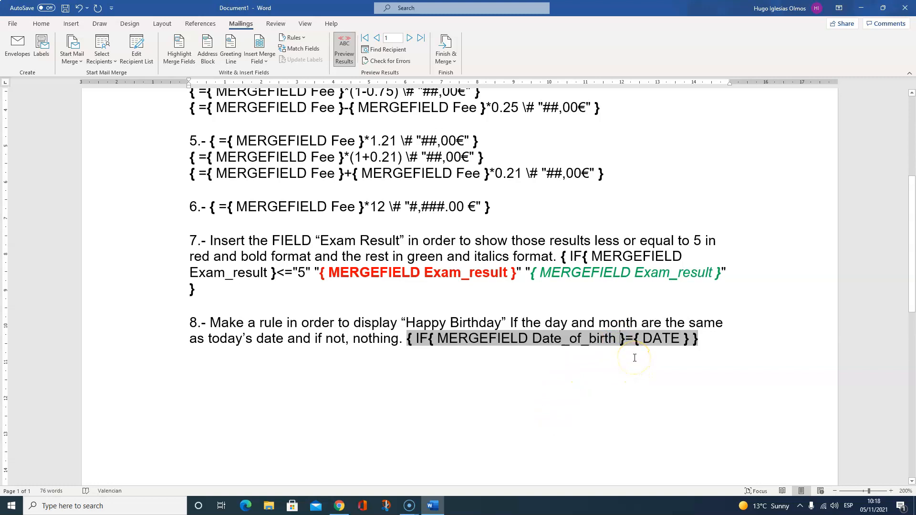
pyautogui.write('\\@')
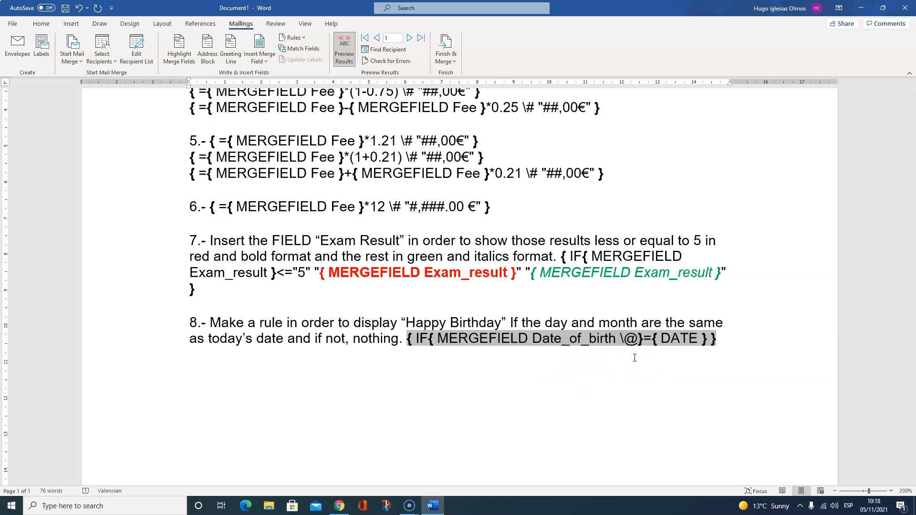
pyautogui.write(' MMDD}={ DATE } ')
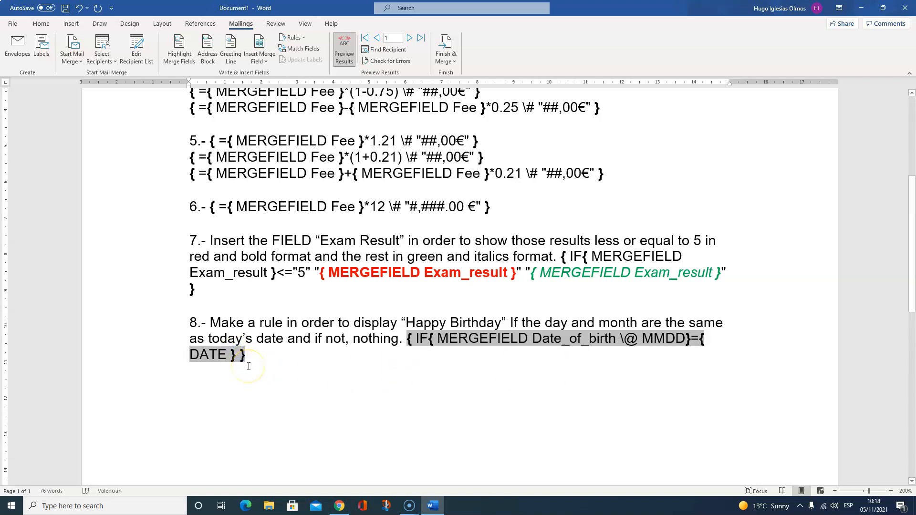
# Step: Add the same \@ MMDD switch for today's date, placing it inside the braces of item 8's nested DATE field
pyautogui.write('\\@ MMDD')
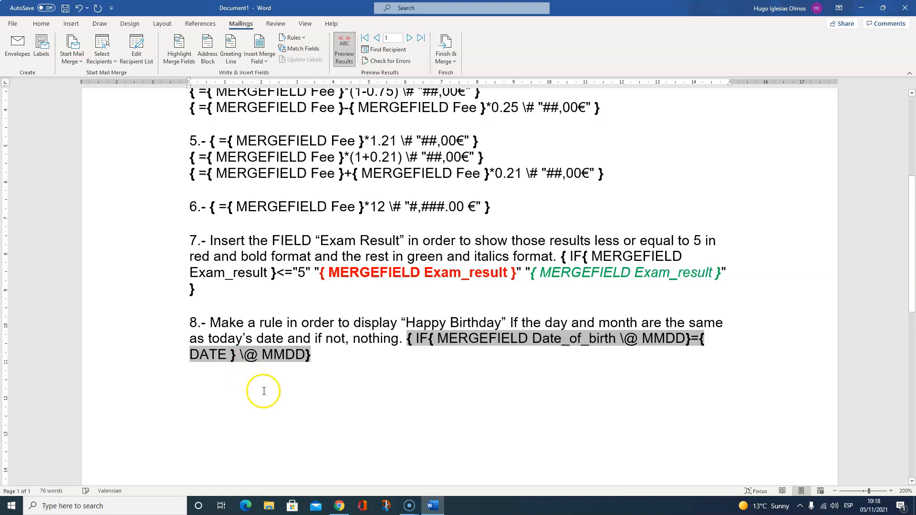
pyautogui.click(353, 352)
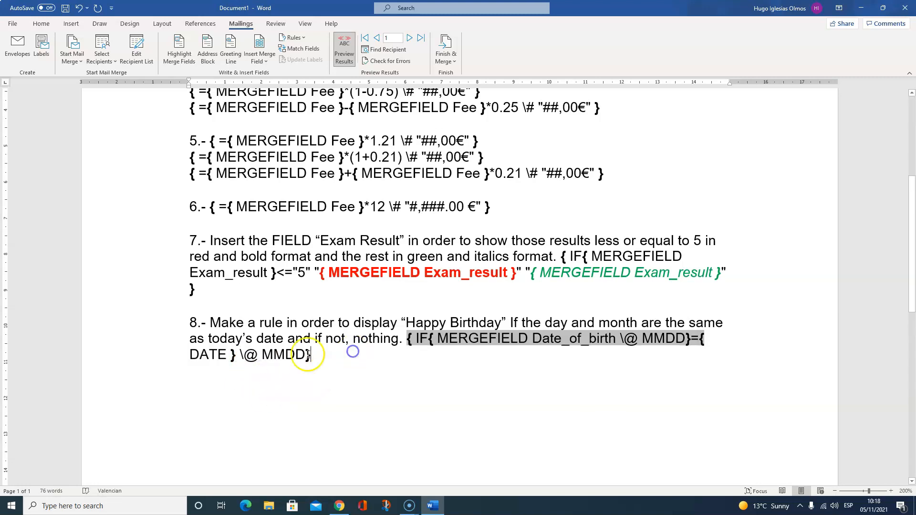
pyautogui.click(303, 356)
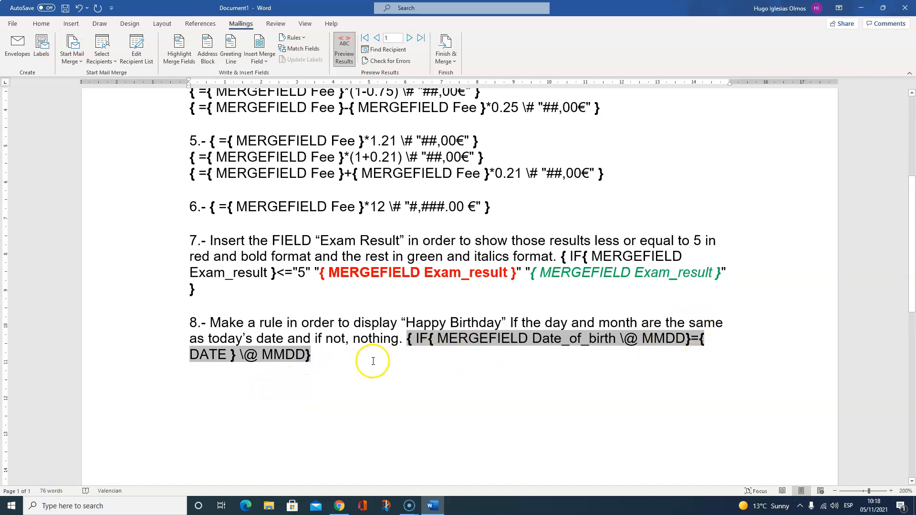
pyautogui.moveTo(236, 355); pyautogui.dragTo(305, 357)
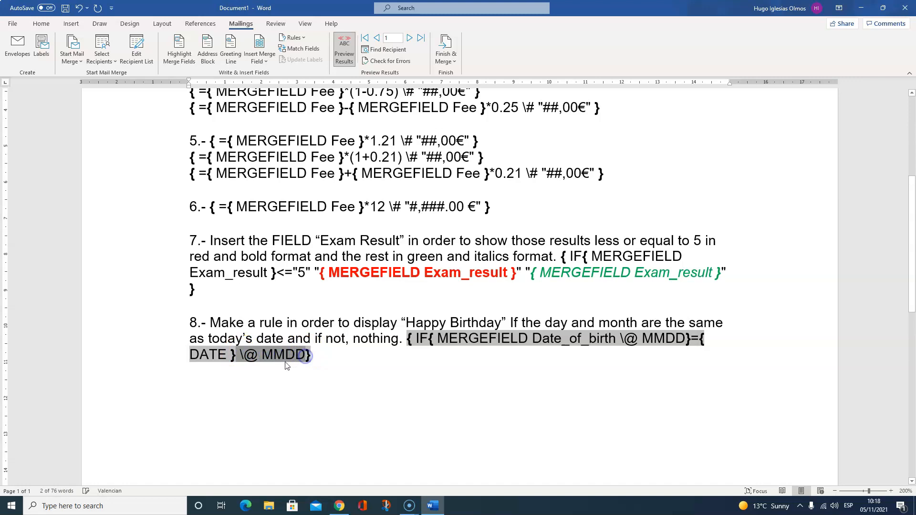
pyautogui.hotkey('ctrl', 'x')
pyautogui.click(228, 355)
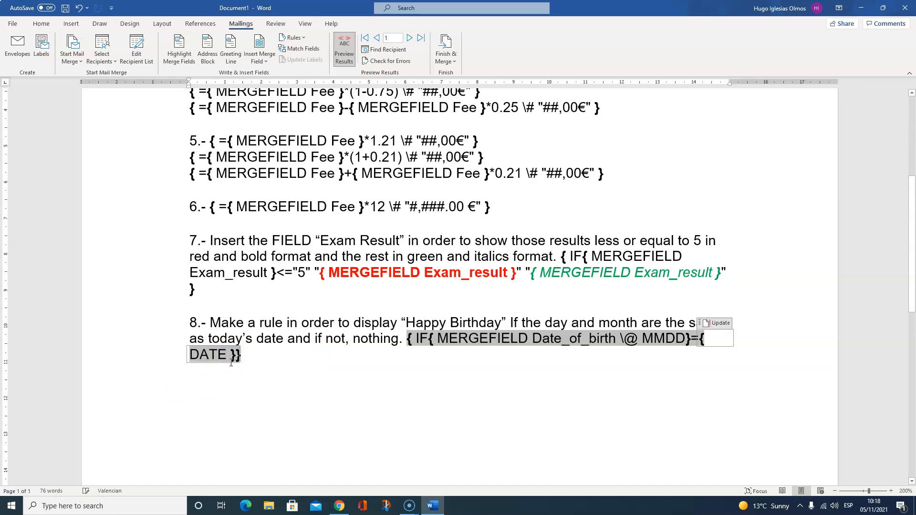
pyautogui.hotkey('ctrl', 'v')
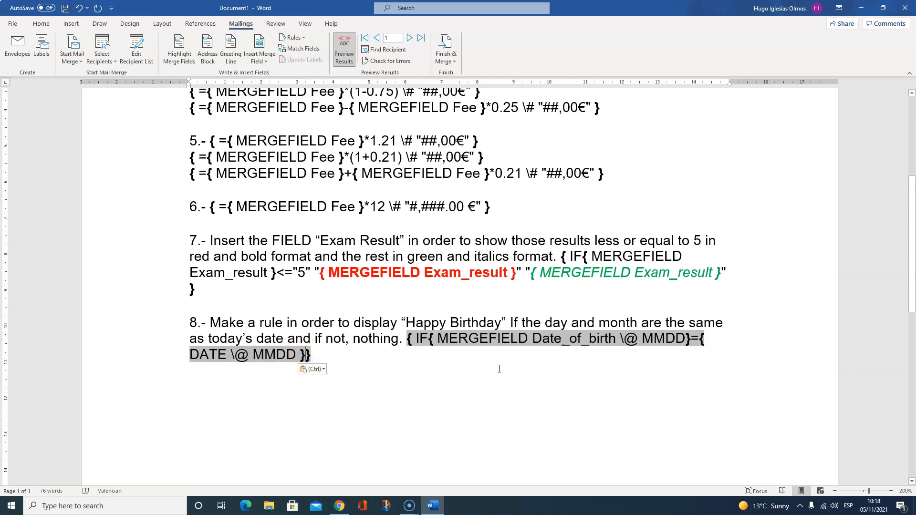
# Step: Complete item 8's IF field with "HAPPY BIRTHDAY" as the true result and empty quotes as the false result
pyautogui.write('"HAPPY')
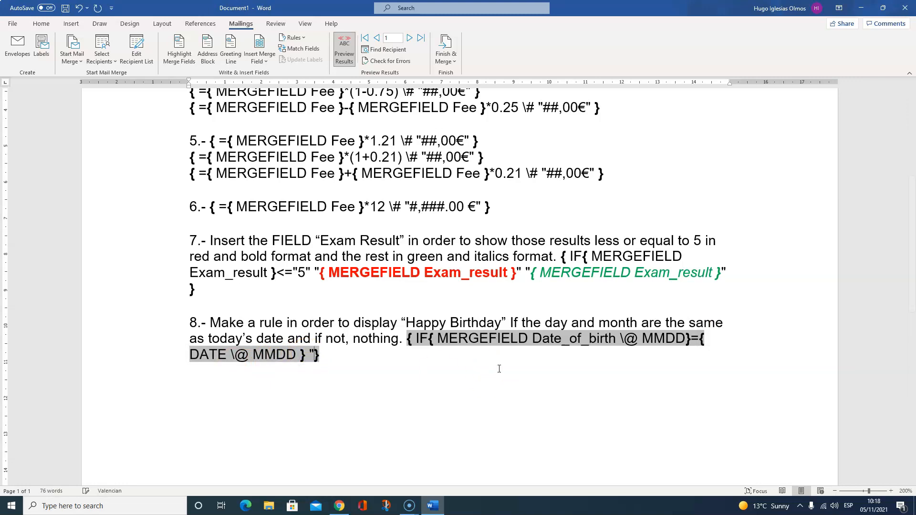
pyautogui.write(' BIRTHDAY"')
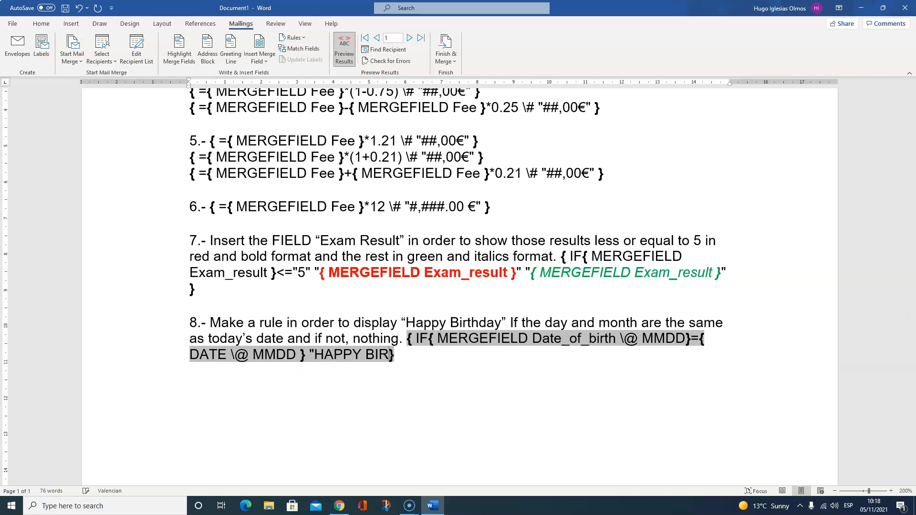
pyautogui.write(' ""')
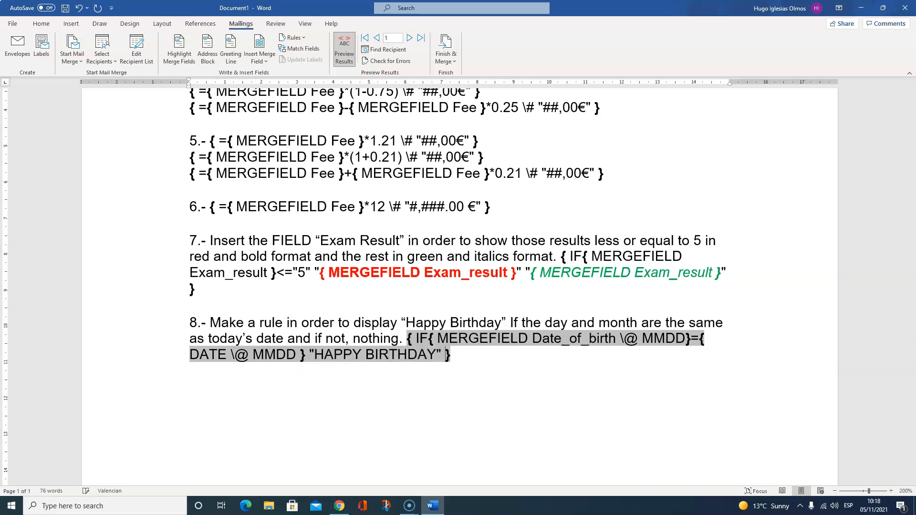
pyautogui.click(452, 352)
pyautogui.doubleClick(453, 353)
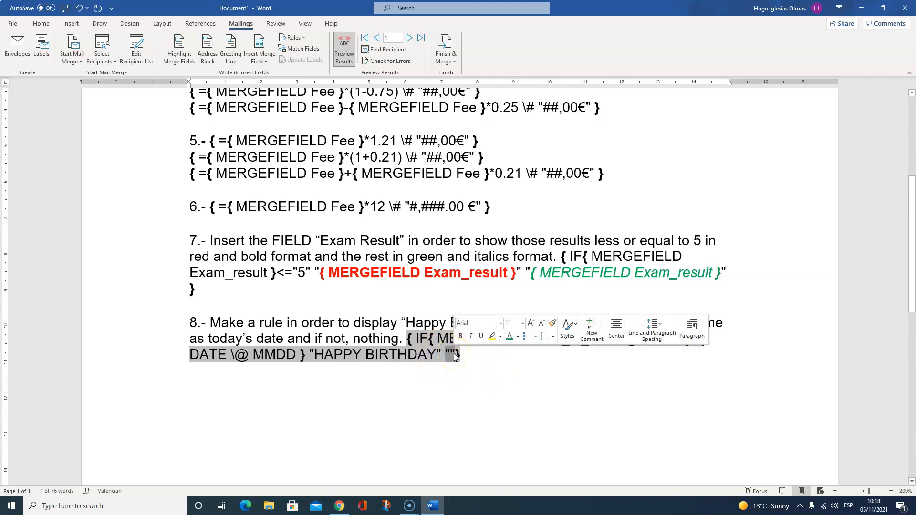
pyautogui.click(497, 361)
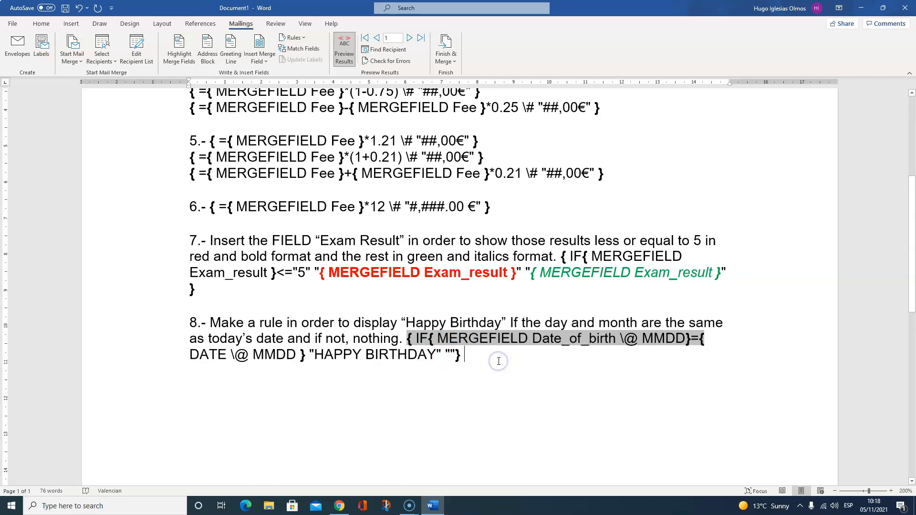
# Step: Switch the field codes back to results and preview records 1 to 3 to check item 8's birthday rule
pyautogui.hotkey('alt', 'F9')
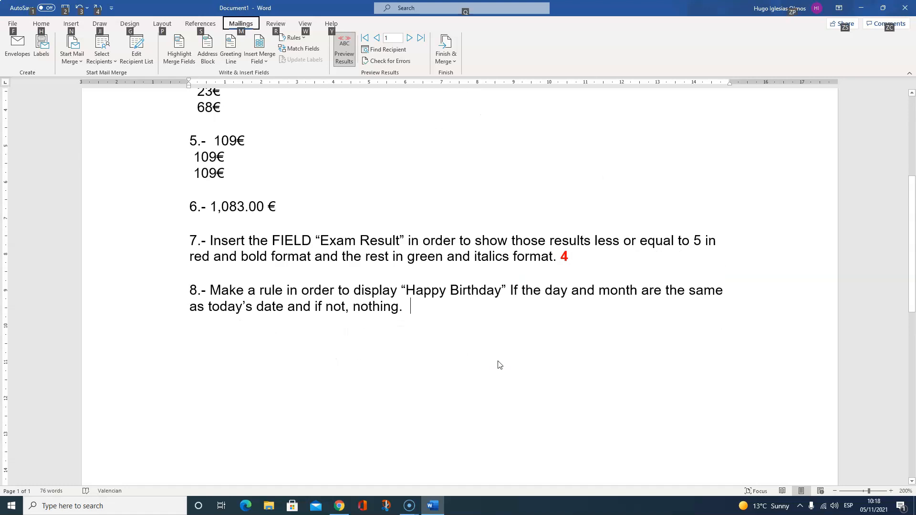
pyautogui.click(409, 39)
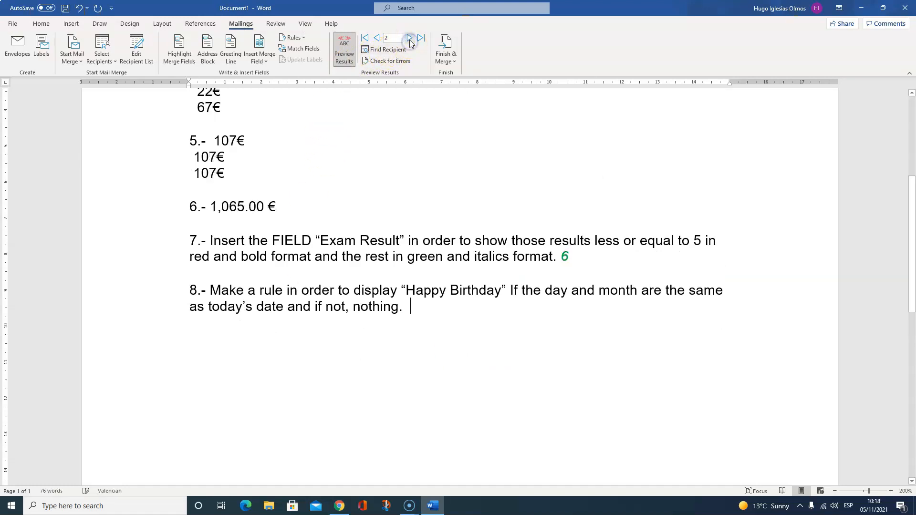
pyautogui.click(409, 39)
pyautogui.click(376, 38)
pyautogui.click(376, 38)
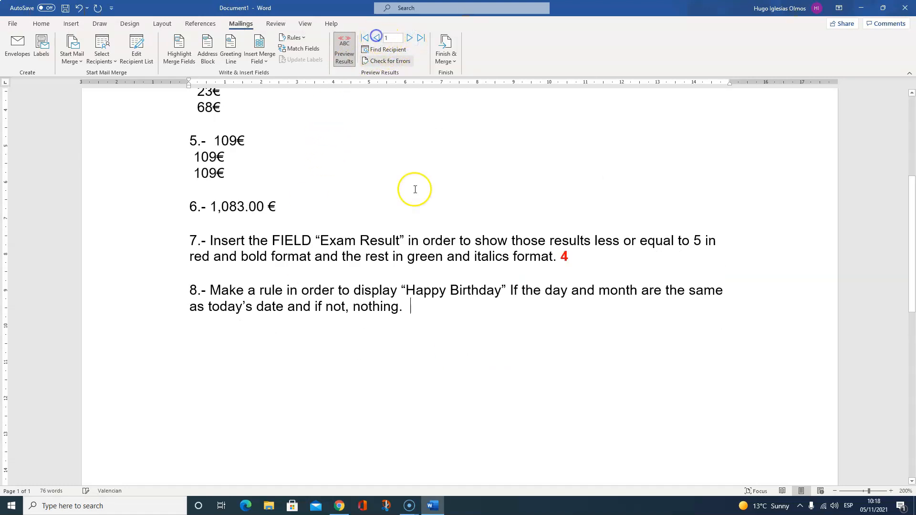
# Step: Show all field codes again and review the finished fields of items 1 to 8
pyautogui.click(408, 307)
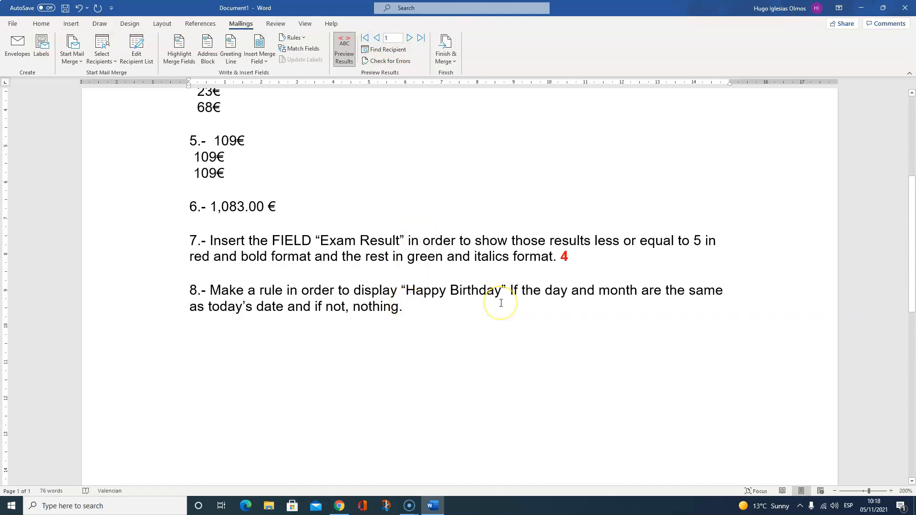
pyautogui.hotkey('alt', 'F9')
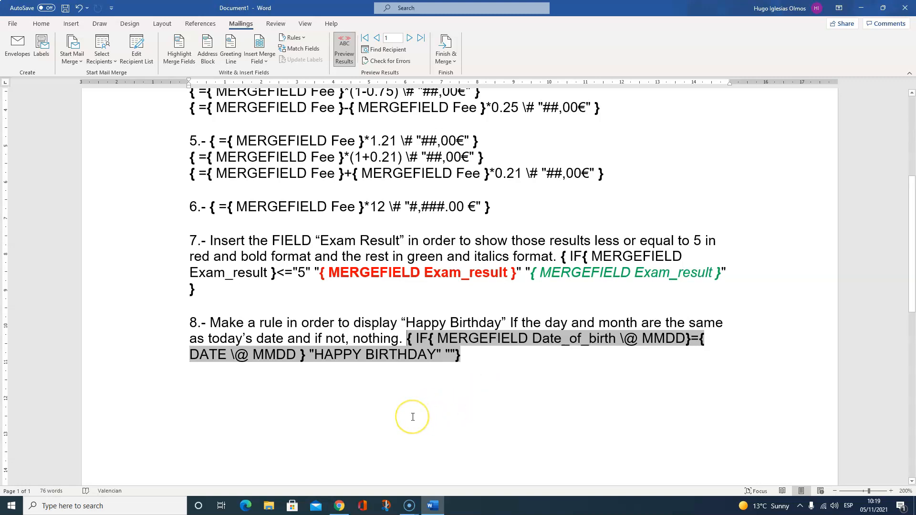
pyautogui.scroll(5, 412, 417)
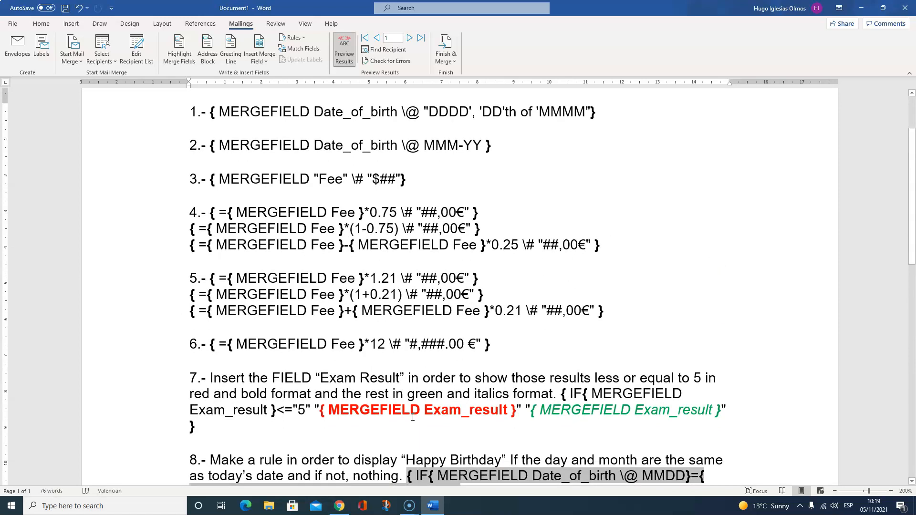
pyautogui.scroll(-5, 411, 419)
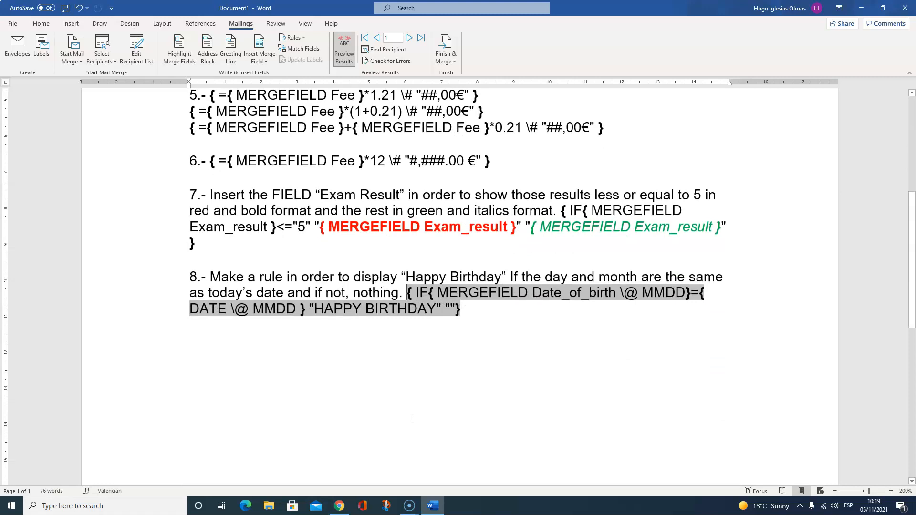
pyautogui.click(411, 419)
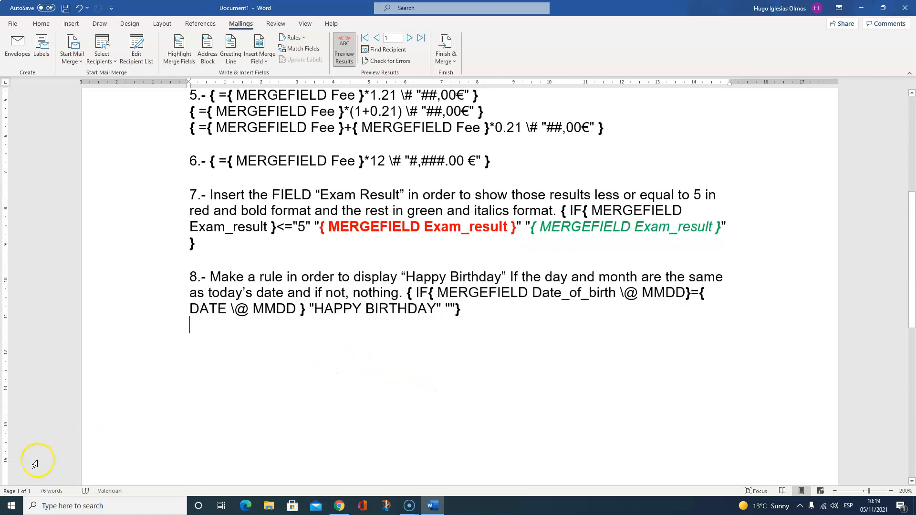